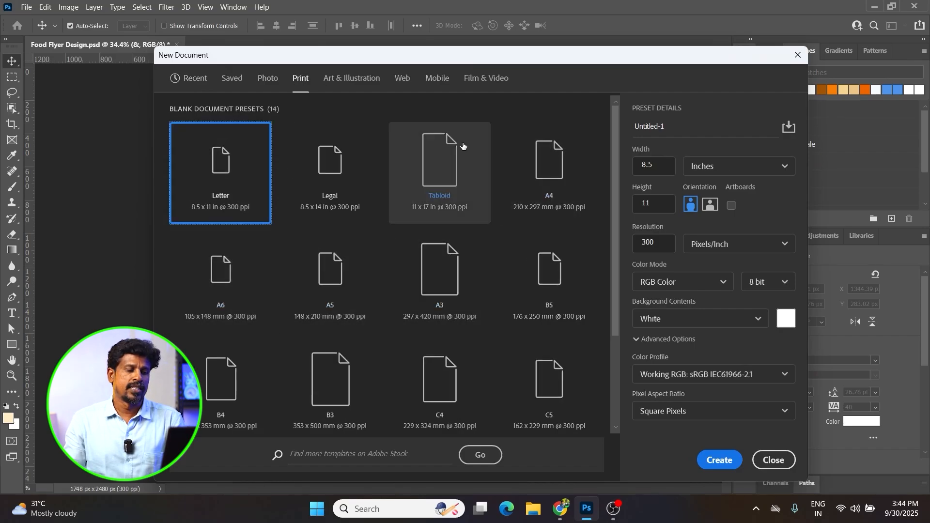
Create an A5 portrait print document, 148 x 210 mm at 300 ppi in RGB, and bring up the Food Flyer Design reference
click(330, 287)
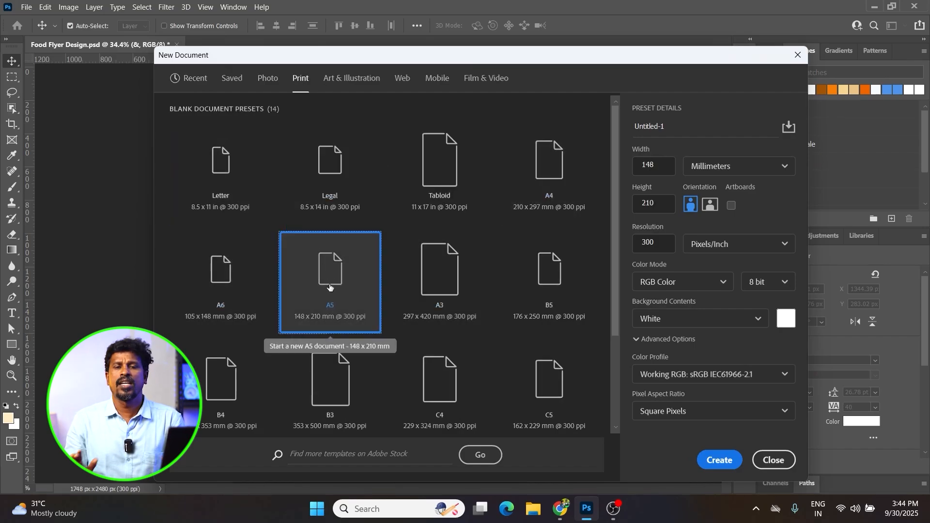
click(722, 460)
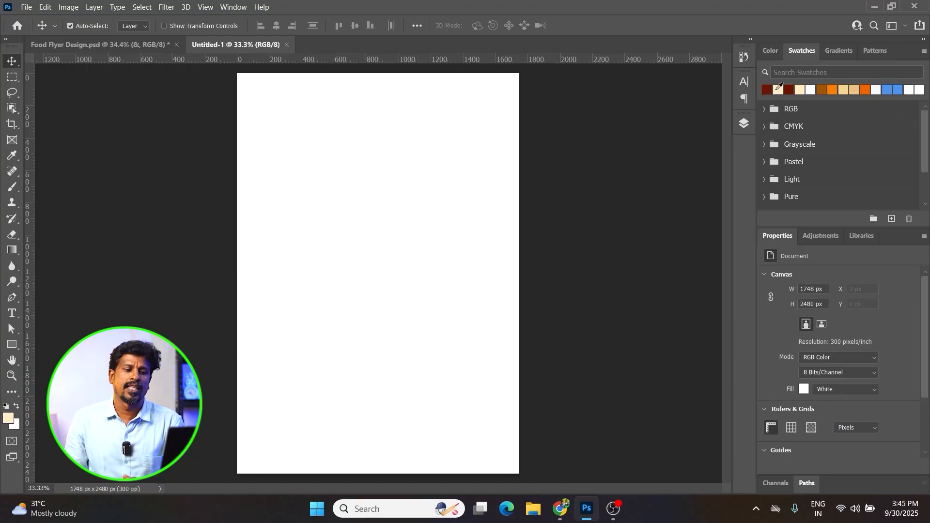
click(142, 42)
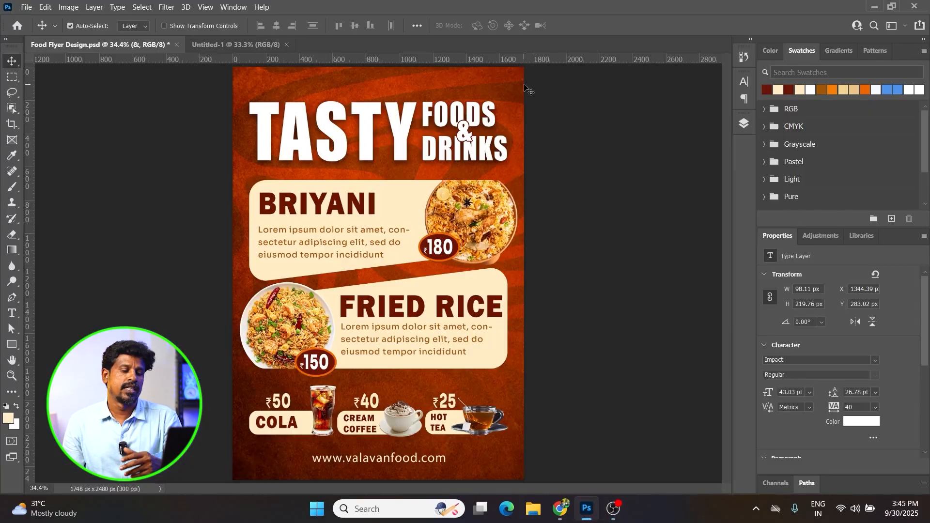
Switch to Chrome, copy the orange-brown velvet texture image, and paste it into the blank A5 document in Photoshop
click(561, 509)
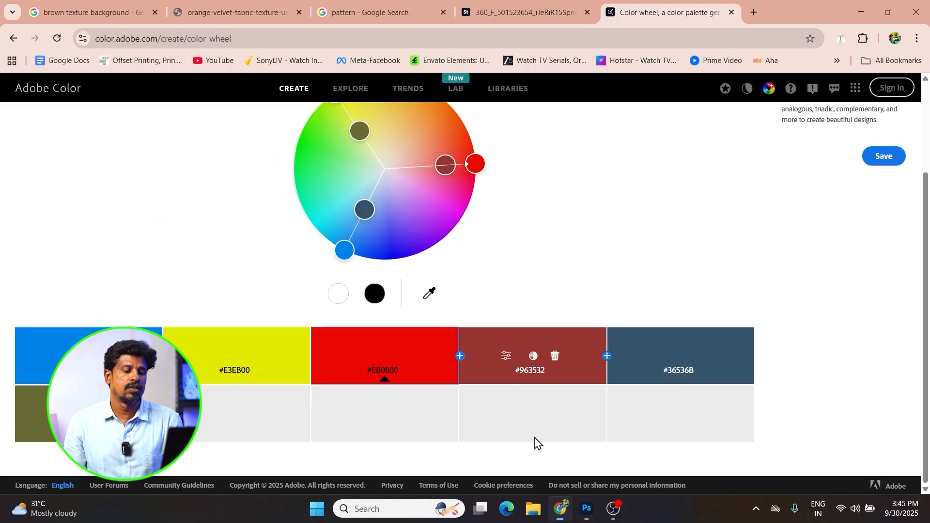
click(125, 1)
scroll(245, 275, up, 5)
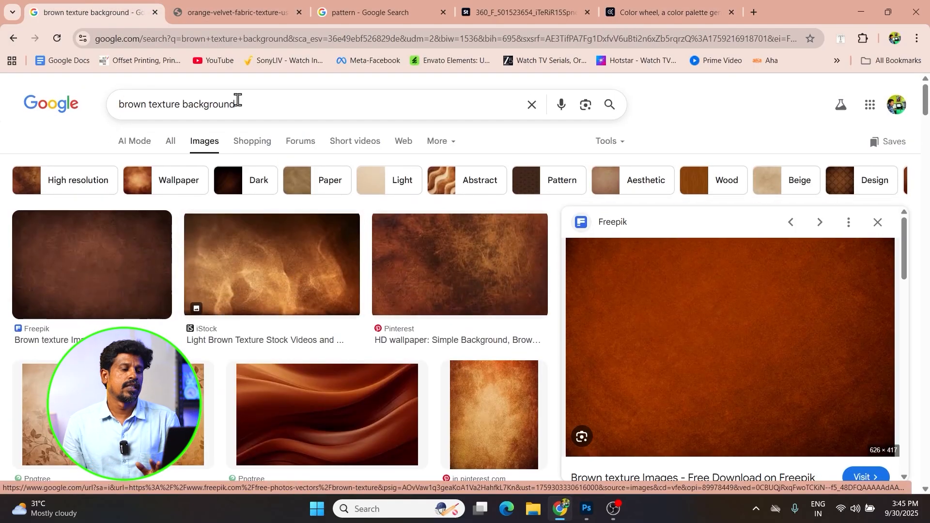
scroll(212, 304, down, 5)
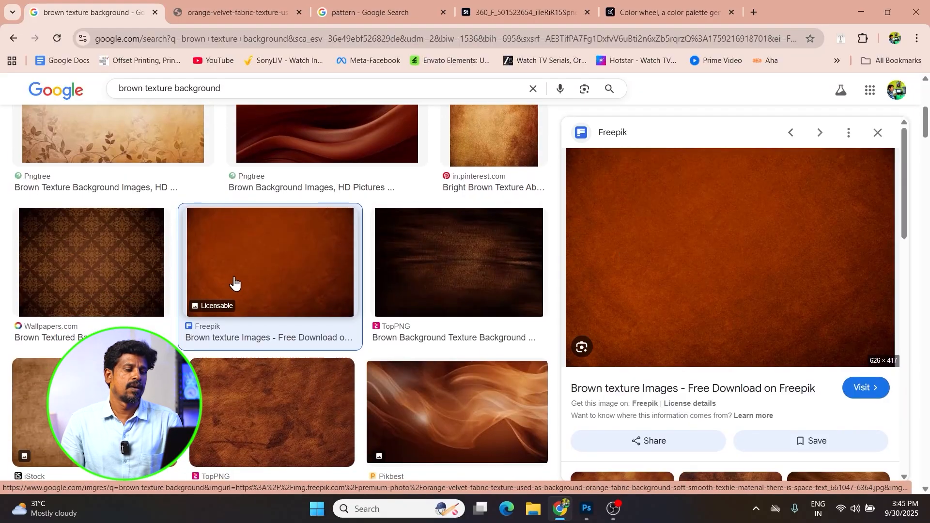
click(249, 5)
right_click(446, 193)
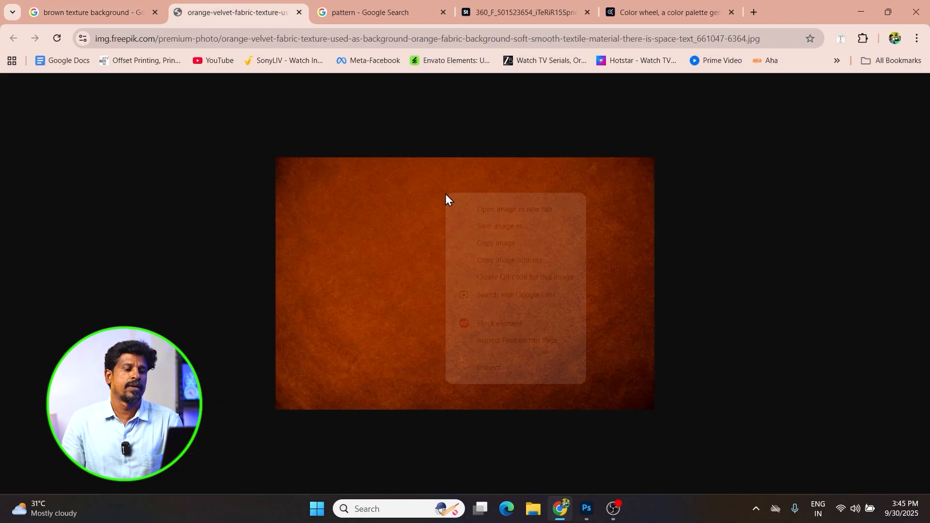
click(519, 243)
click(588, 515)
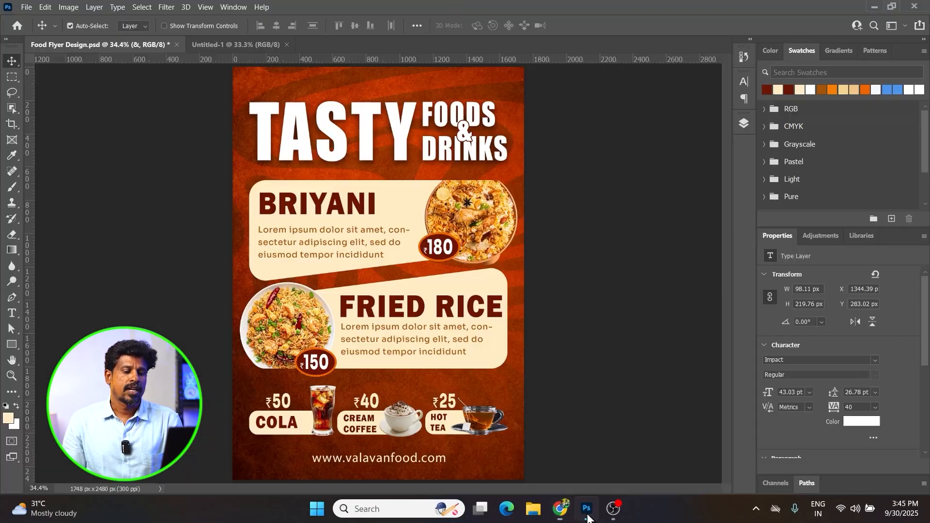
click(245, 43)
key(ctrl+v)
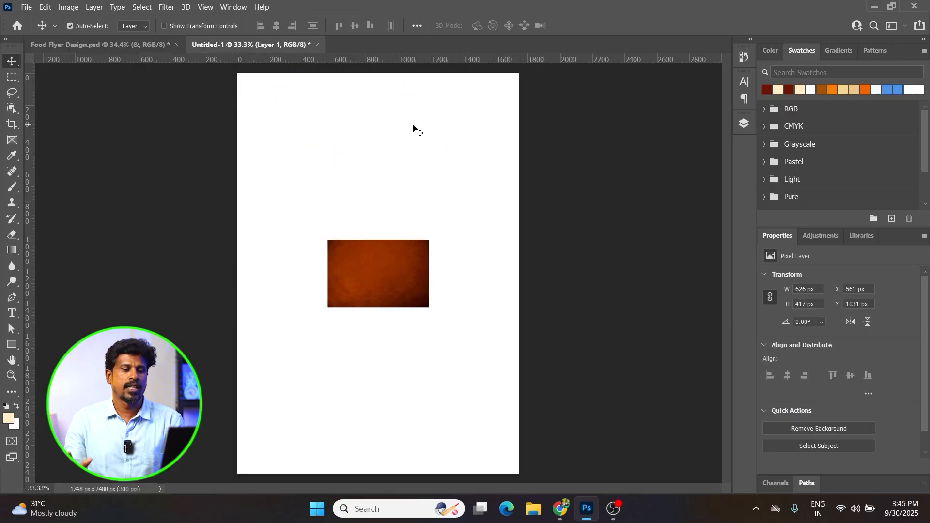
Rotate the texture image 90° and enlarge it to about 1878 x 2817 px so it covers the whole page
key(ctrl+t)
drag(378, 239, 427, 111)
drag(591, 112, 462, 329)
drag(374, 120, 331, 116)
drag(430, 357, 520, 436)
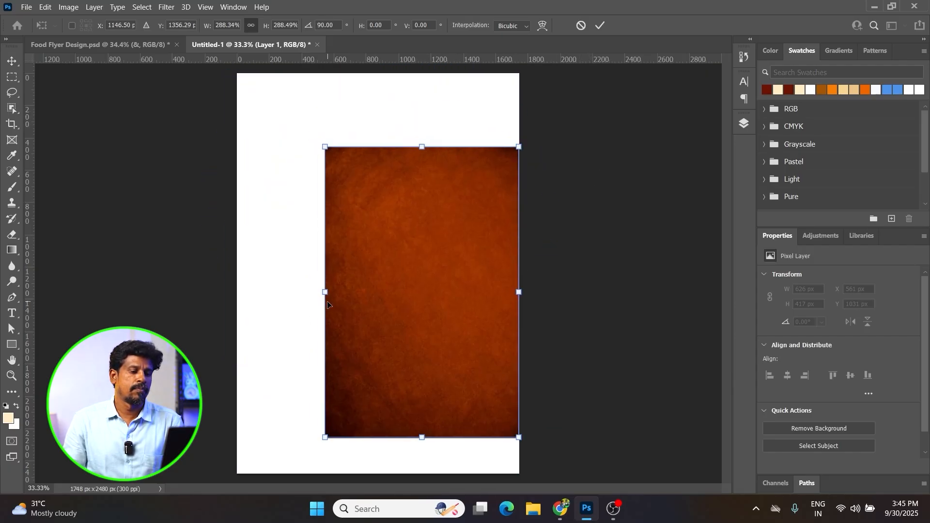
drag(326, 294, 215, 292)
drag(342, 286, 346, 286)
key(Return)
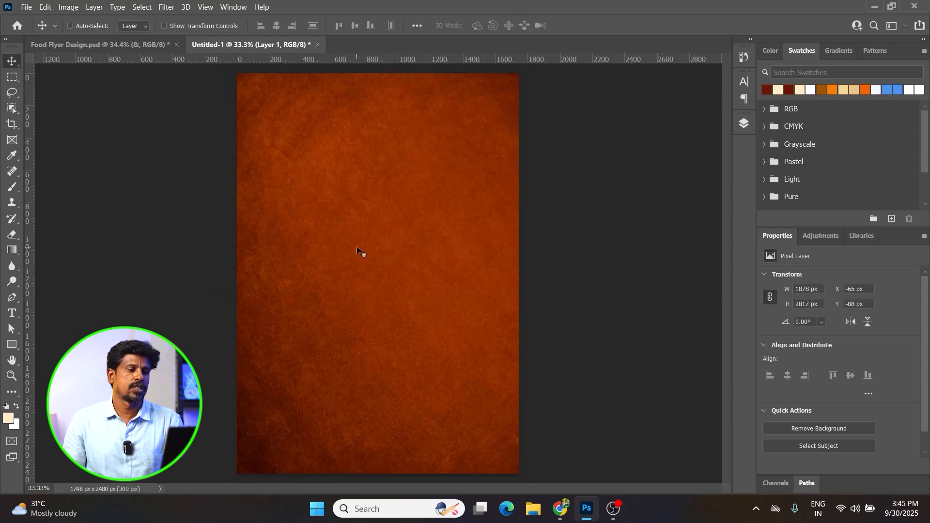
Center the texture layer horizontally and vertically on the canvas
key(ctrl+a)
click(275, 27)
click(355, 26)
key(ctrl+d)
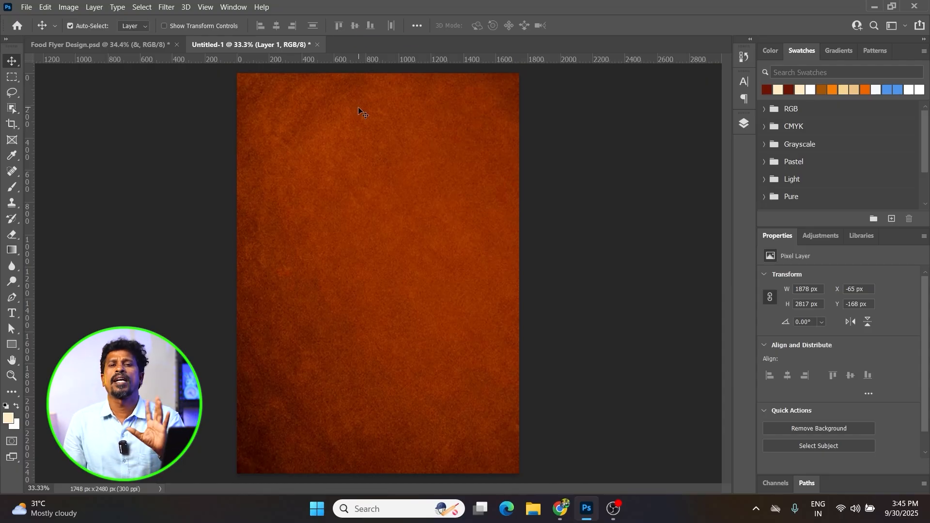
Switch to Chrome, copy the wavy blue-and-cream pattern image, and paste it over the texture in the Photoshop document
key(alt+Tab)
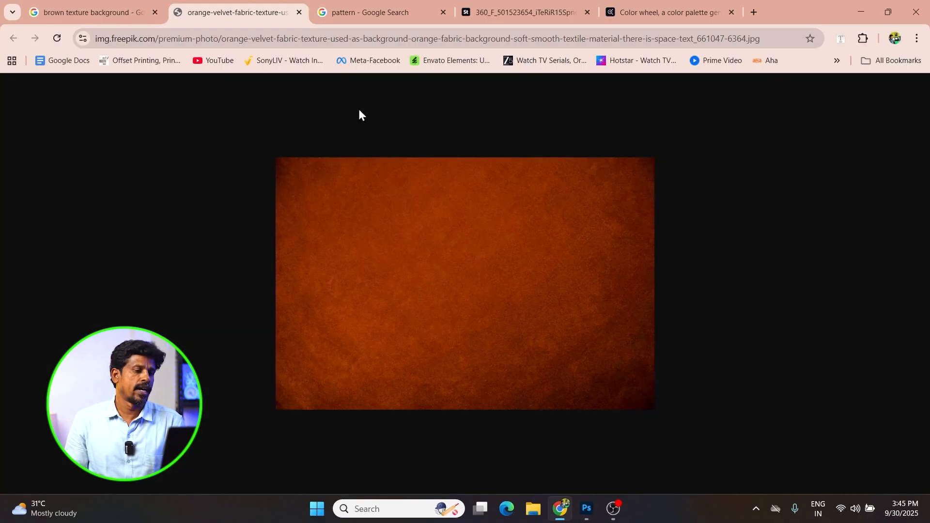
click(512, 2)
click(341, 11)
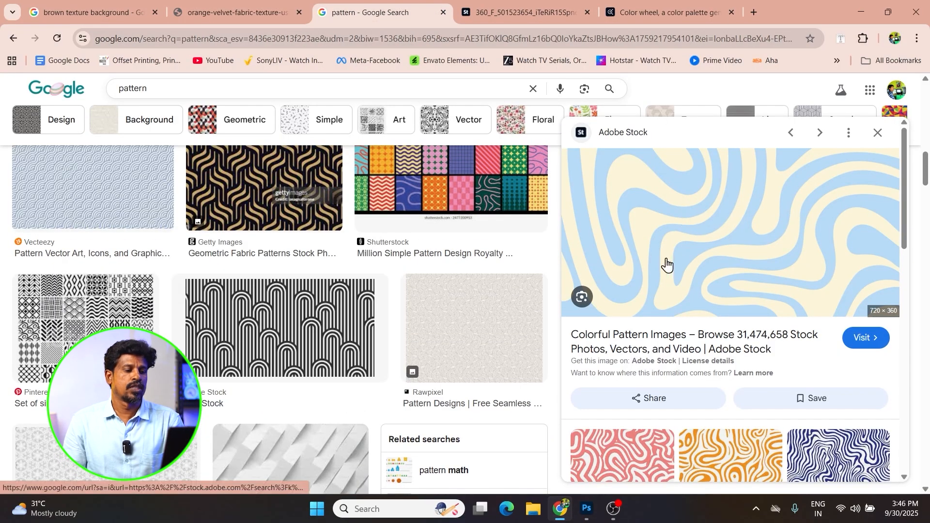
scroll(247, 315, up, 9)
click(536, 10)
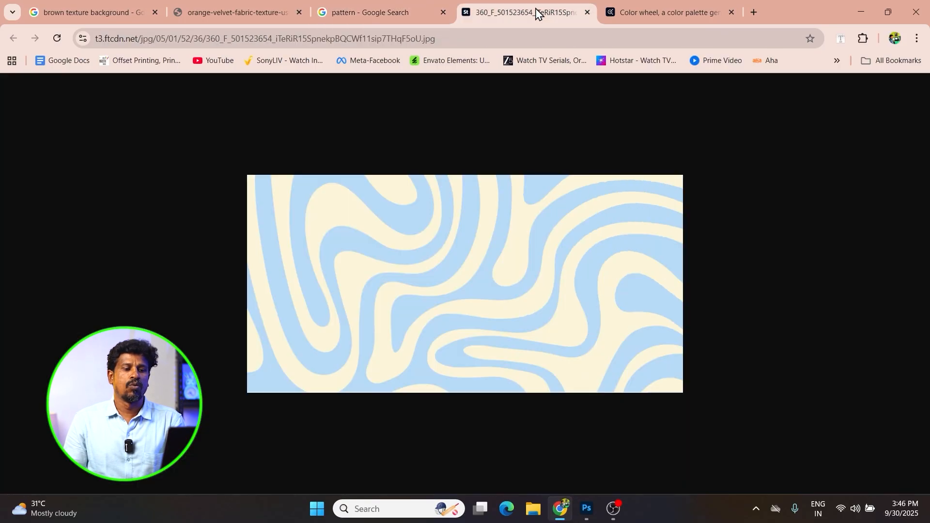
right_click(494, 233)
click(553, 282)
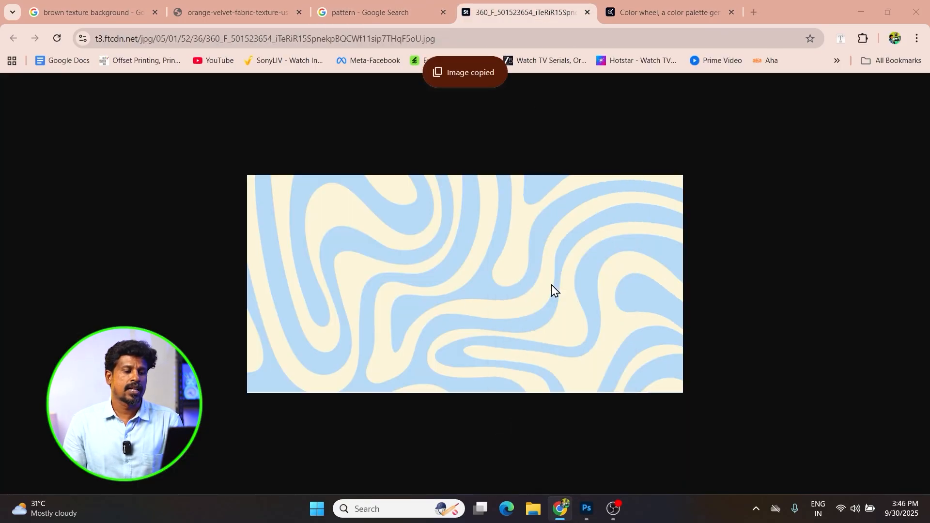
key(alt+Tab)
key(ctrl+v)
Rotate the wavy pattern 90° and stretch it to about 1748 x 2505 px so it fills the page
key(v)
key(ctrl+t)
drag(387, 245, 387, 145)
drag(548, 140, 486, 388)
drag(401, 144, 376, 150)
drag(467, 122, 438, 118)
drag(482, 305, 567, 350)
drag(515, 218, 575, 214)
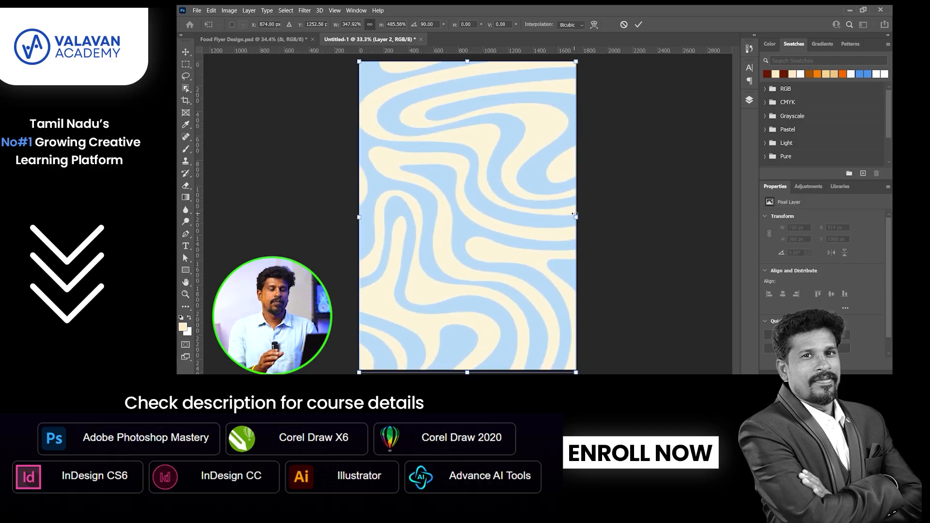
key(Return)
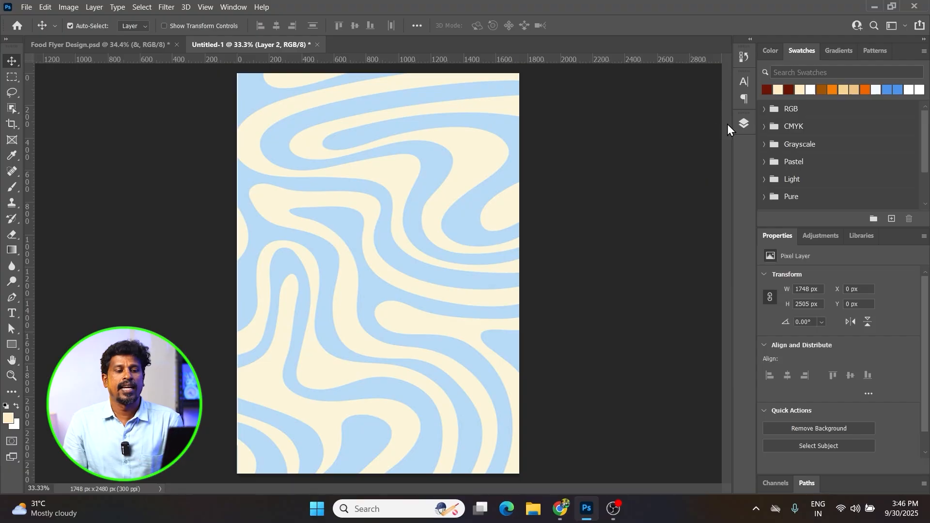
Set the wavy pattern layer's blend mode to Multiply and lower its opacity to about 62%
click(746, 124)
click(629, 156)
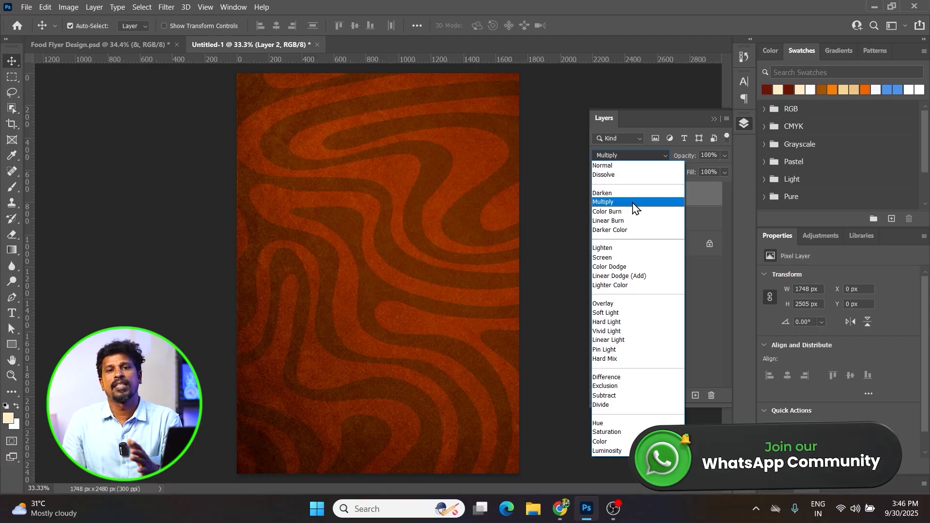
click(633, 203)
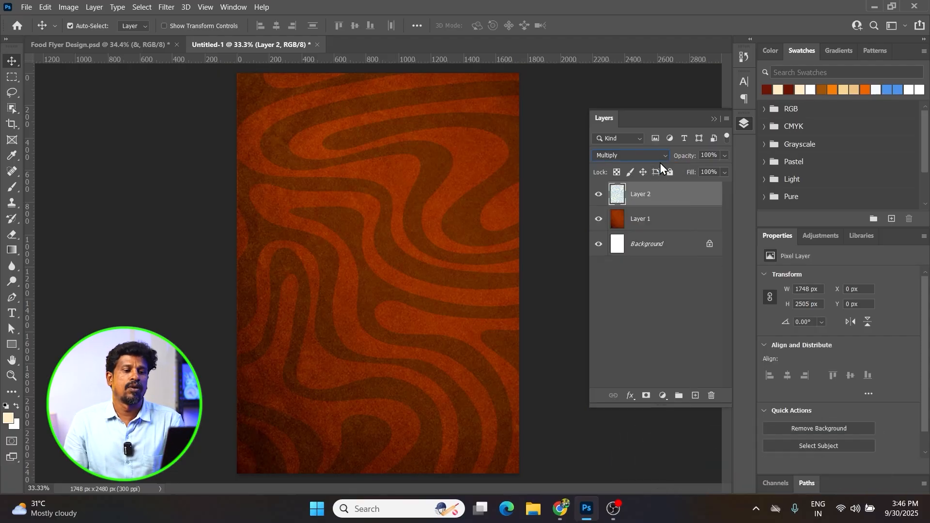
click(725, 156)
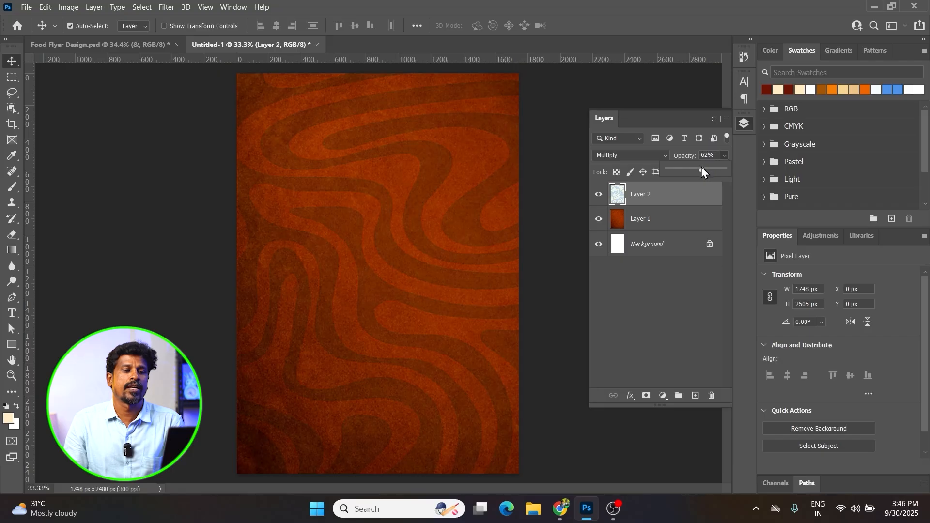
click(165, 225)
On the texture layer, lasso the lower half of the page with a wavy upper edge and feather the selection by 250 pixels
click(648, 221)
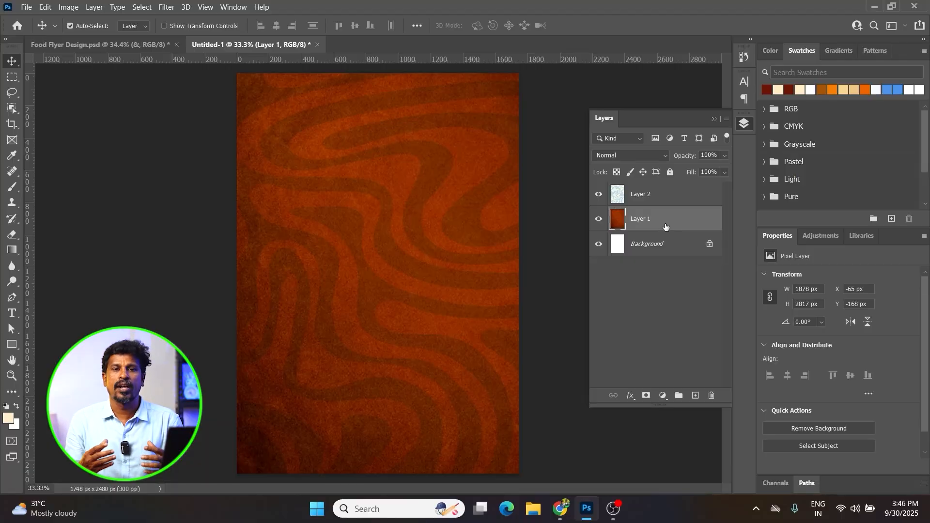
key(l)
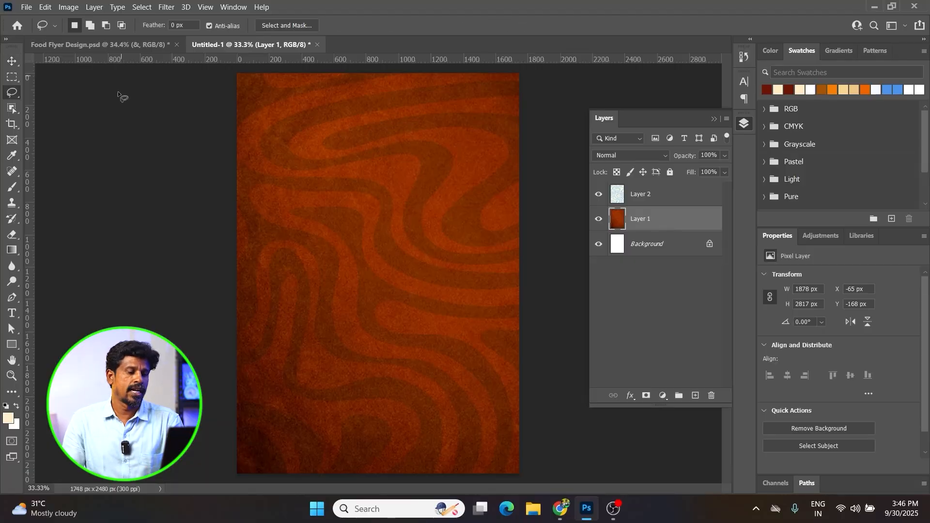
mouse_move(434, 289)
mouse_down()
mouse_move(556, 401)
mouse_move(340, 497)
mouse_move(221, 339)
mouse_move(227, 254)
mouse_up()
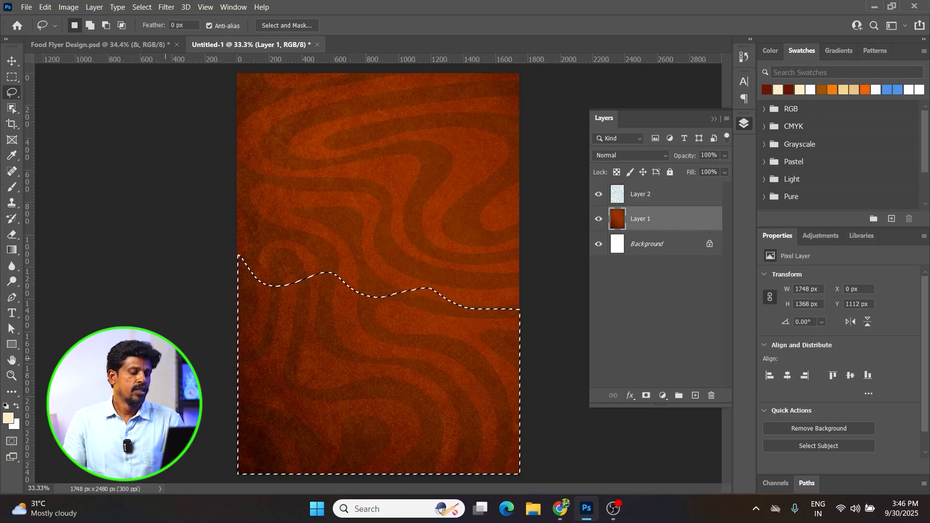
key(shift+F6)
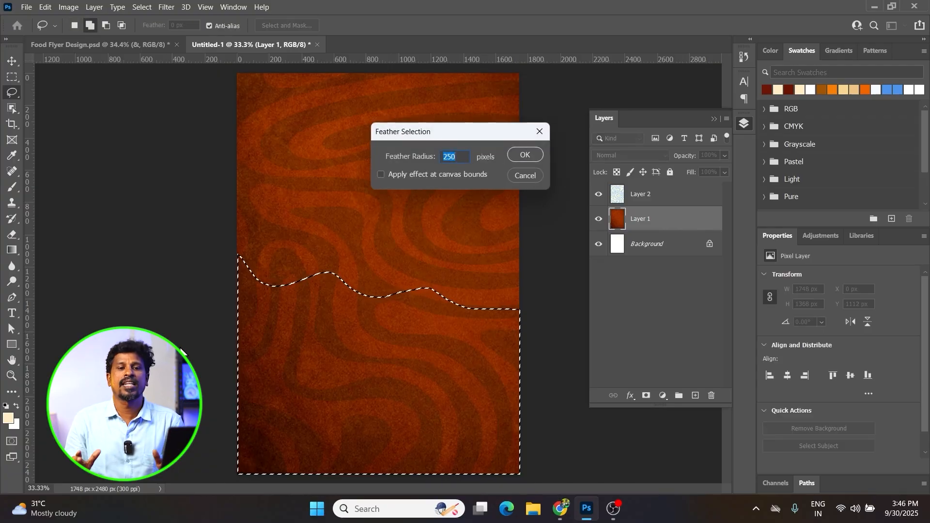
key(Return)
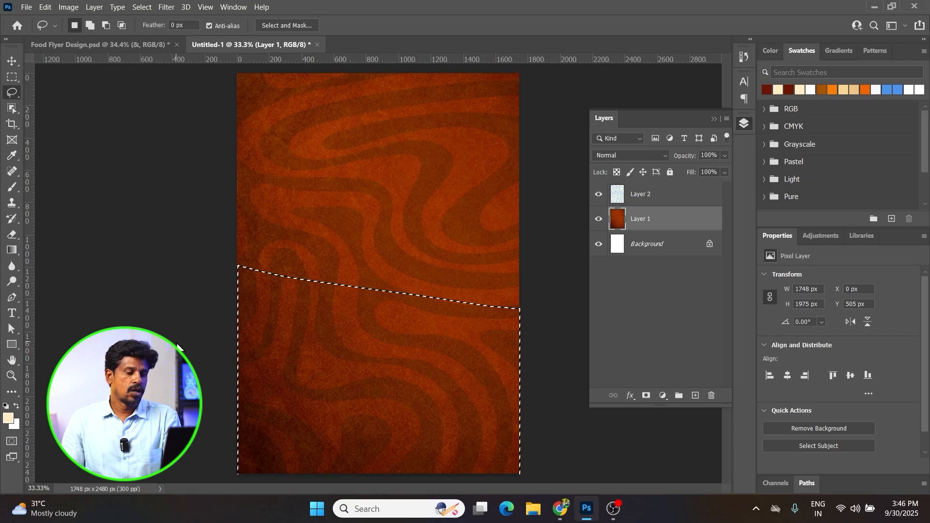
Darken the feathered lower area of the texture with Curves and deselect it
key(ctrl+m)
mouse_move(566, 251)
mouse_down()
mouse_move(570, 263)
mouse_move(574, 255)
mouse_up()
click(797, 149)
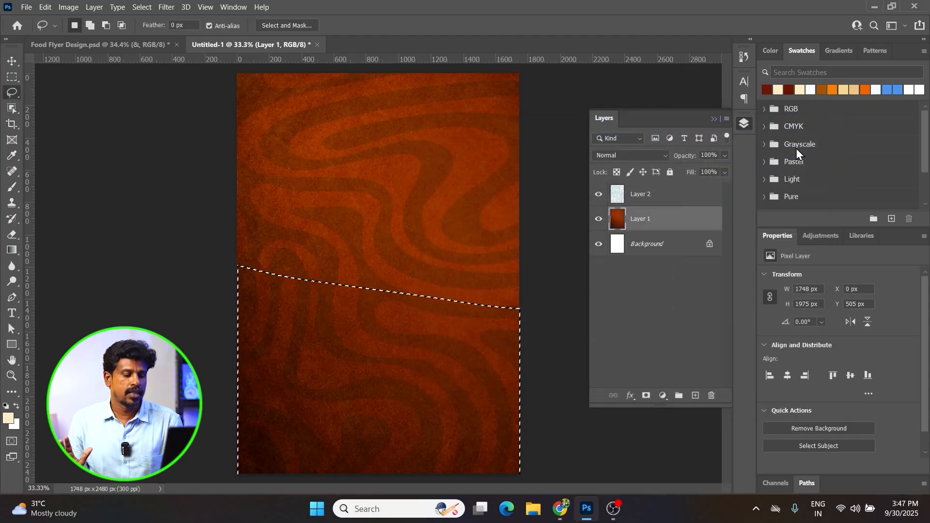
key(ctrl+d)
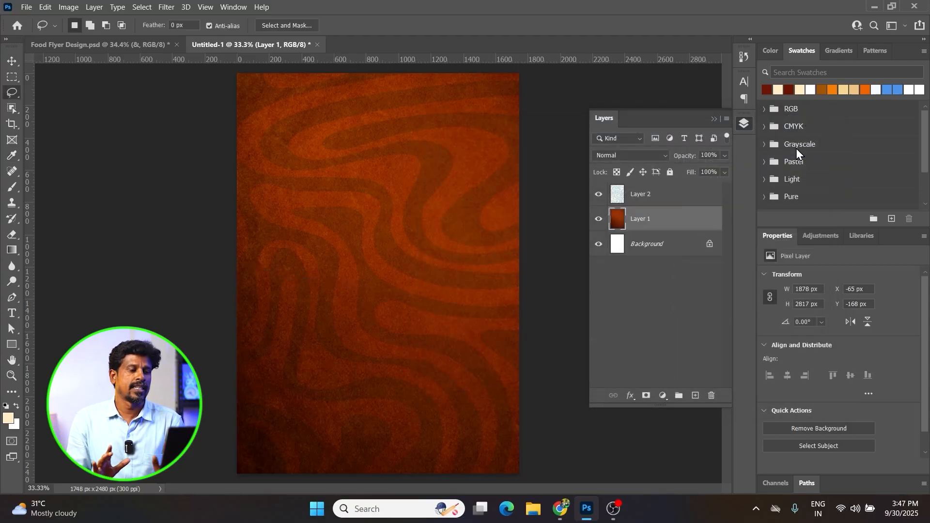
Add a guide layout with 100 px margins on all four sides of the new document, checking against the reference flyer
click(146, 44)
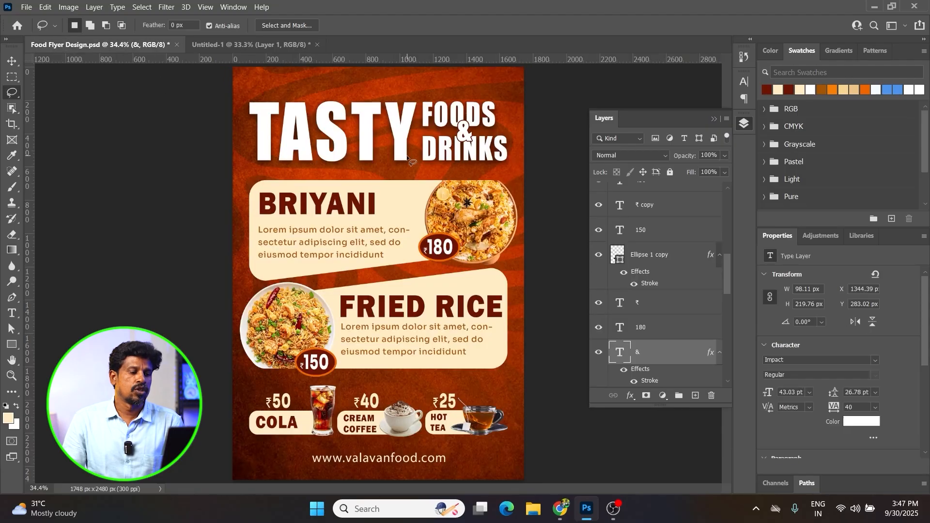
click(298, 46)
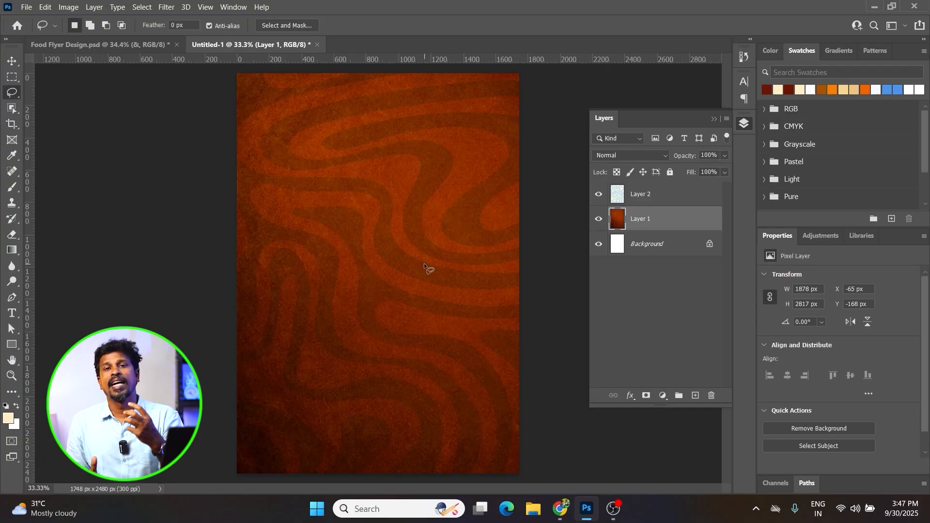
click(206, 6)
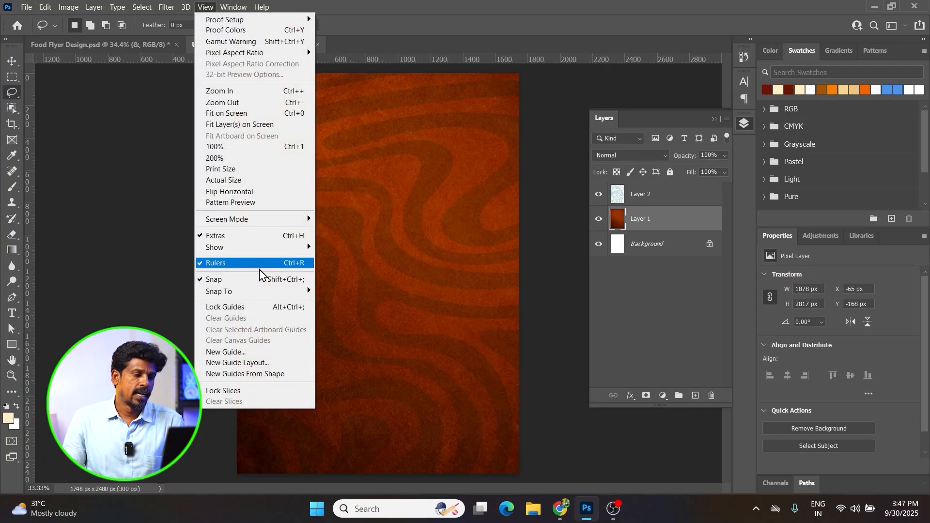
click(256, 363)
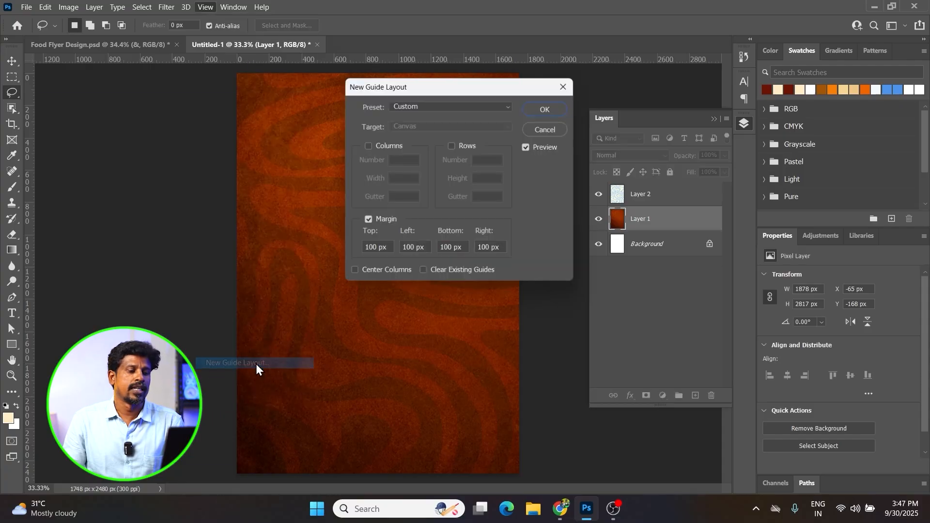
click(370, 145)
click(370, 144)
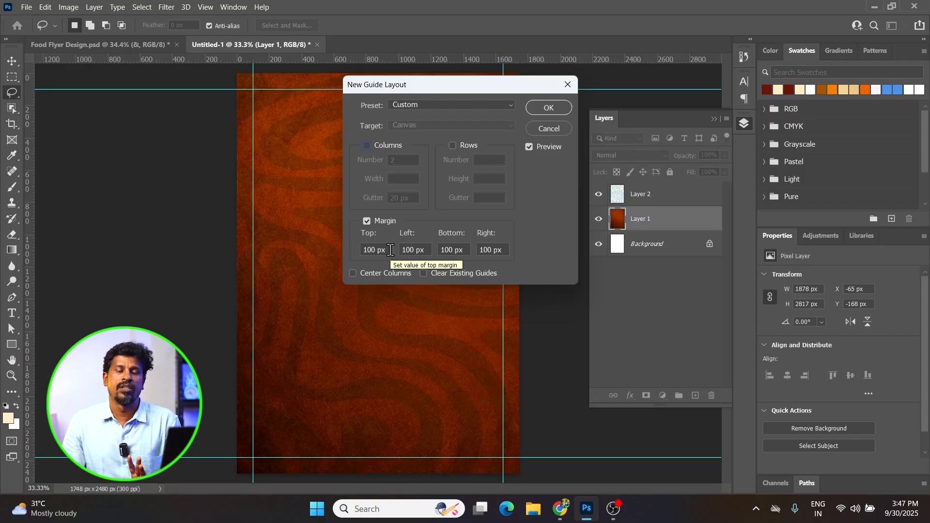
click(548, 106)
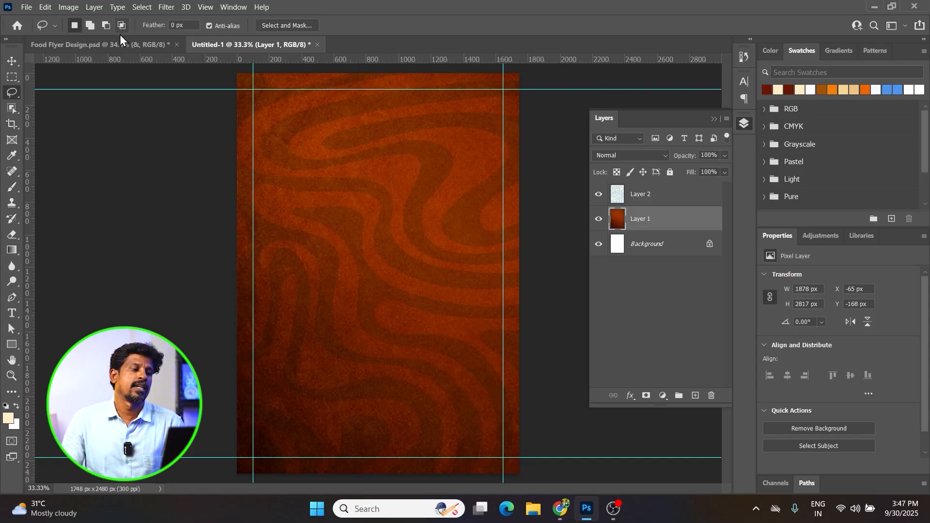
click(112, 44)
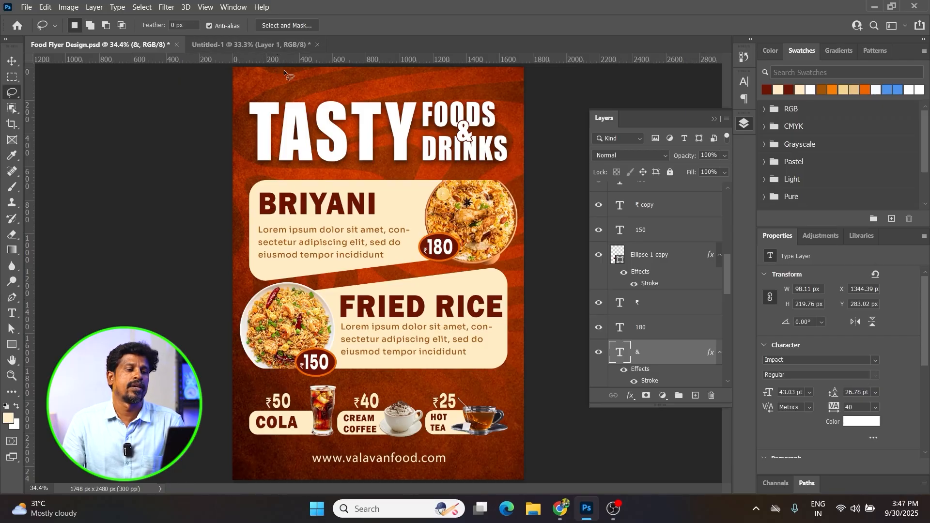
Add a line of placeholder text in Impact near the top of the new flyer document
click(282, 44)
key(t)
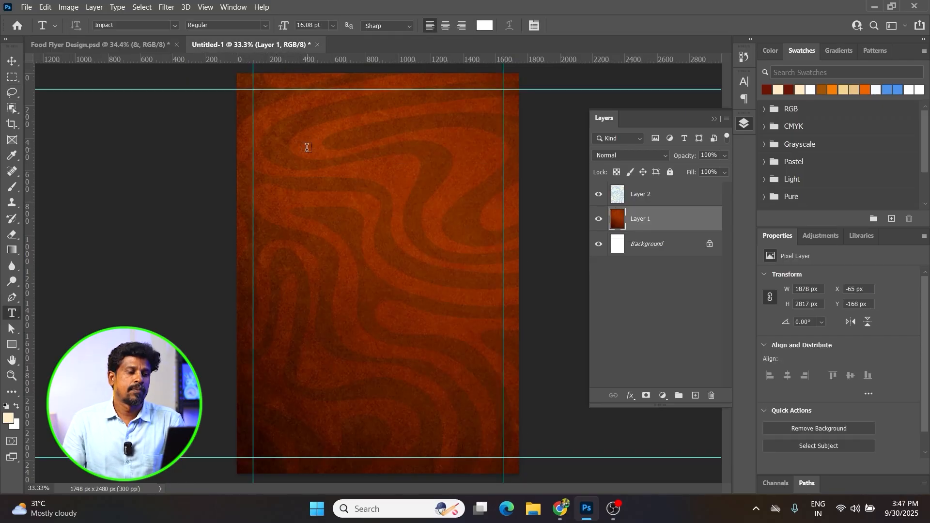
click(307, 145)
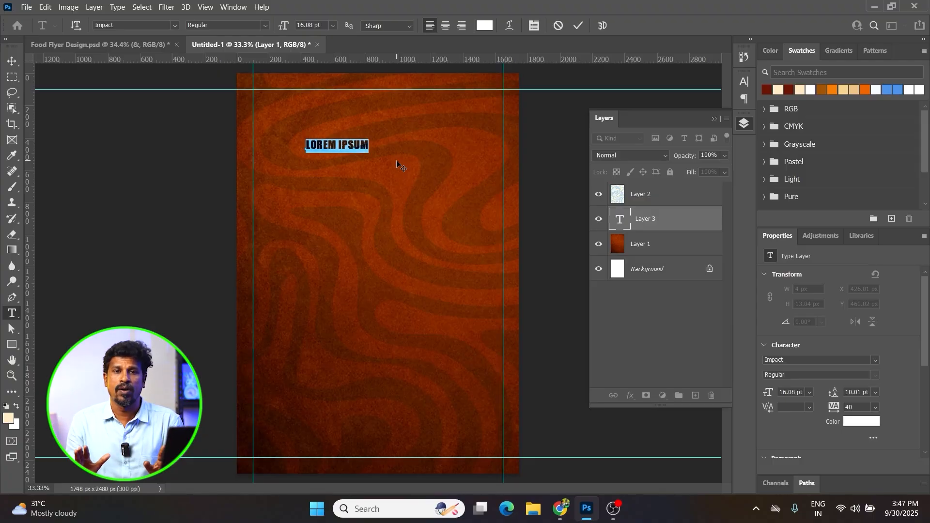
click(397, 165)
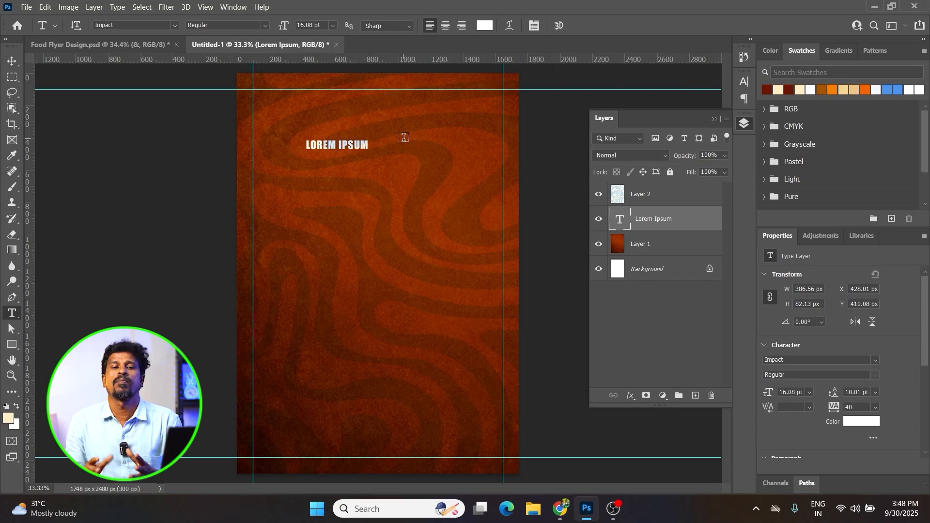
Merge all layers of the reference flyer and marquee-select its TASTY title
click(136, 43)
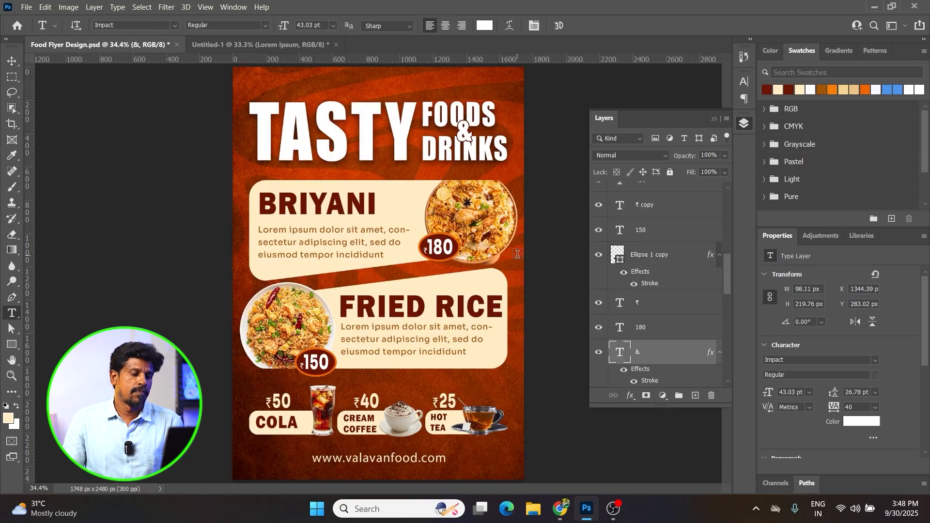
key(ctrl+shift+e)
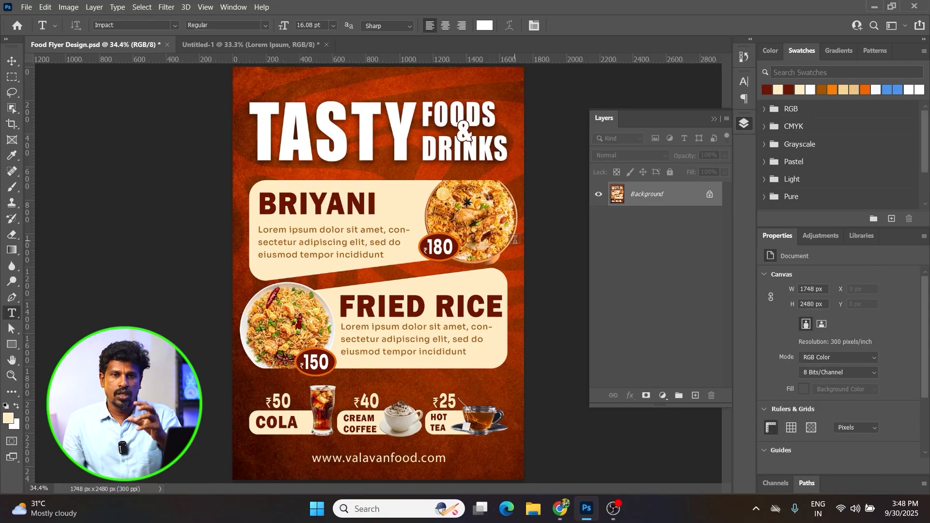
key(m)
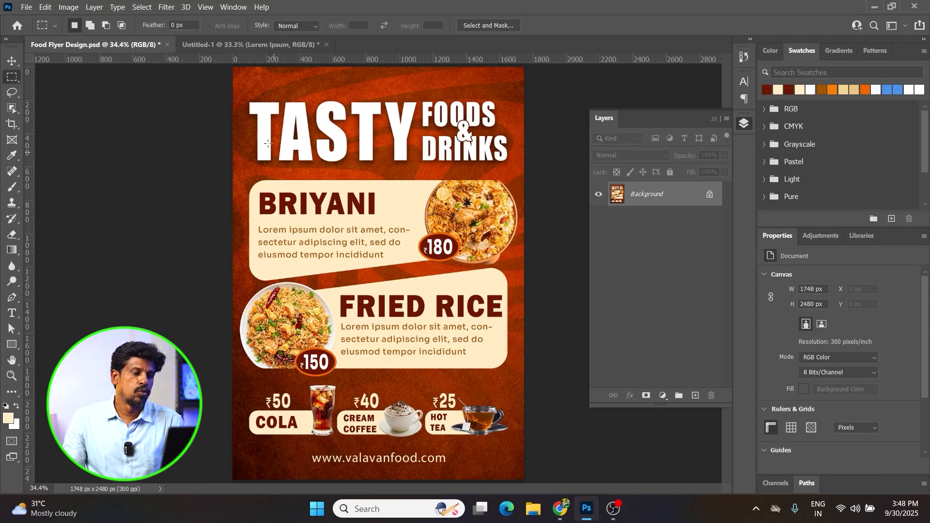
drag(246, 93, 422, 172)
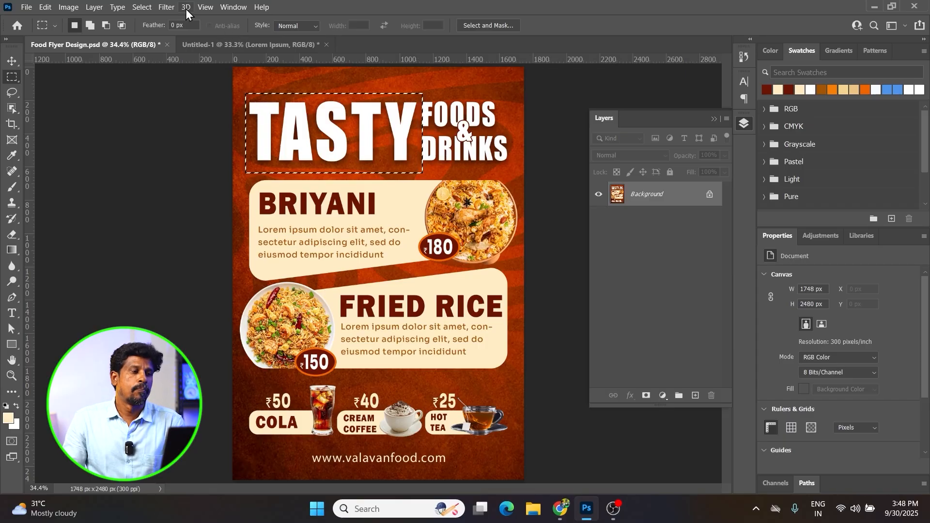
Run Match Font on the selected title and check the Impact Regular and Haettenschweiler Regular suggestions
click(161, 7)
mouse_move(118, 8)
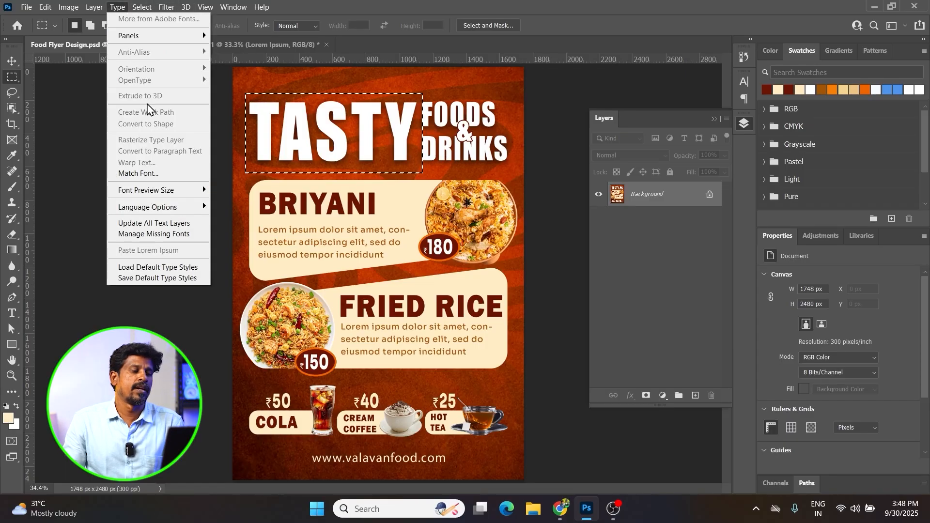
click(150, 174)
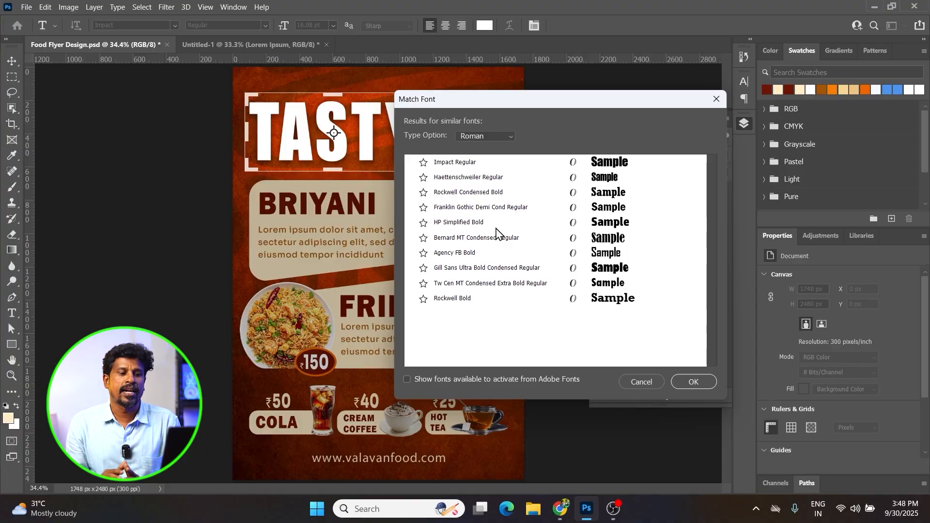
click(492, 165)
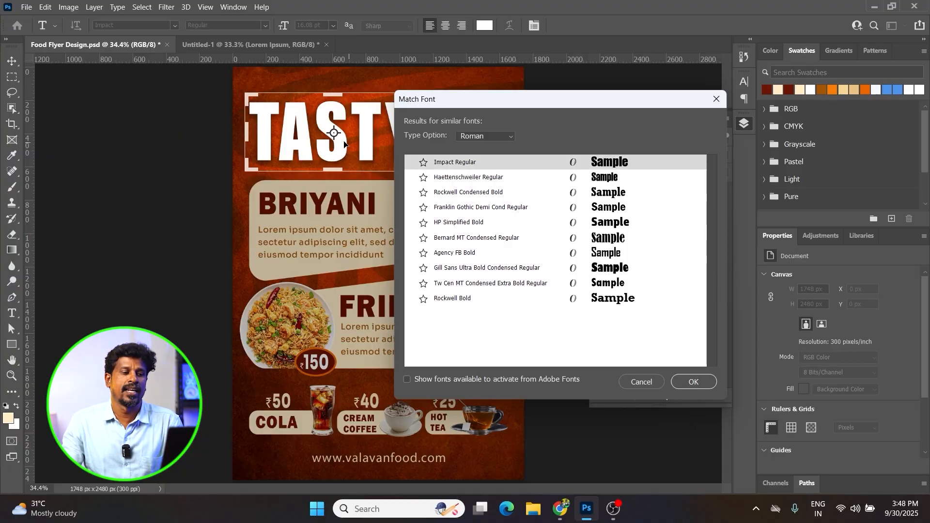
click(475, 178)
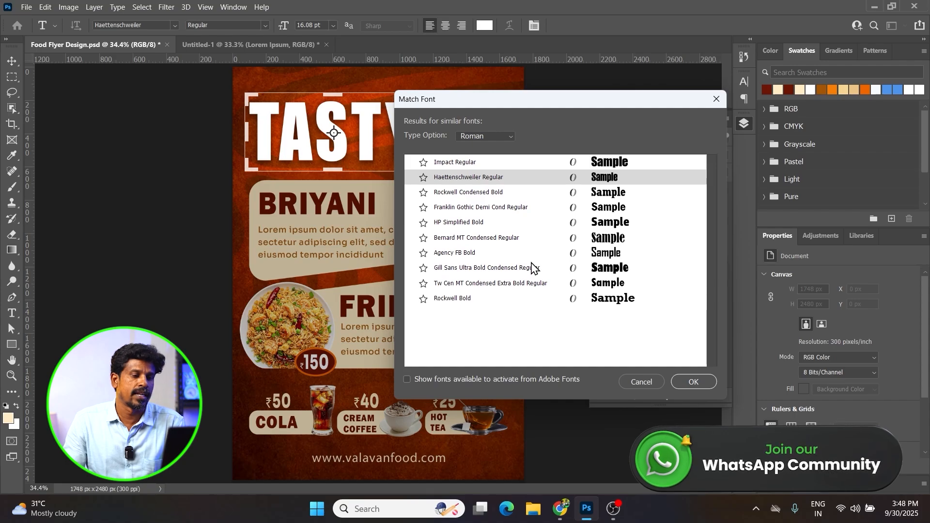
click(641, 382)
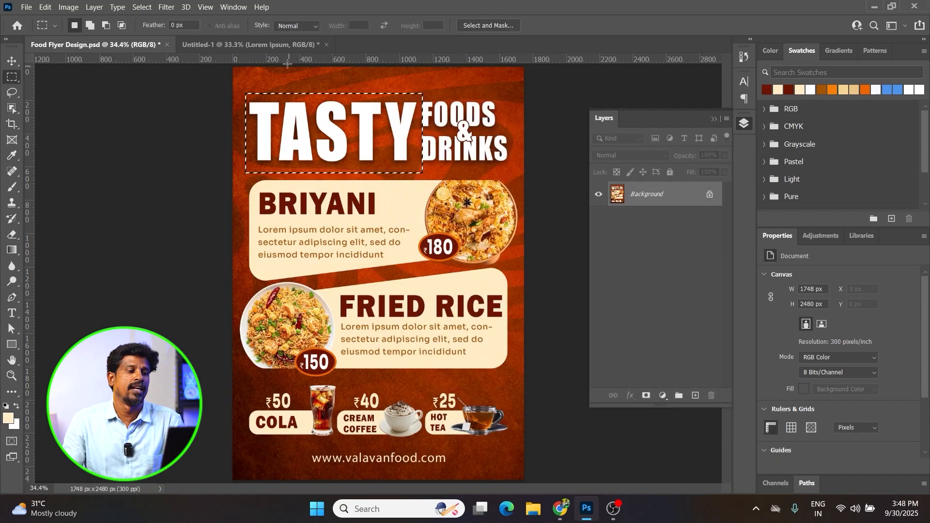
Return to the new flyer document and replace the placeholder text with TASTY
click(285, 45)
key(ctrl+a)
key(ctrl+d)
key(f)
key(t)
key(f)
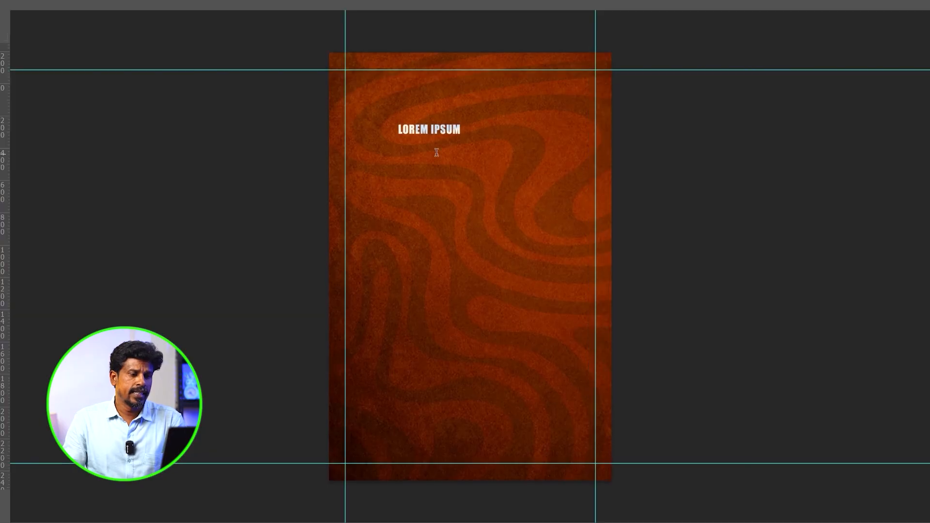
key(f)
triple_click(354, 145)
text(TA)
key(ctrl+a)
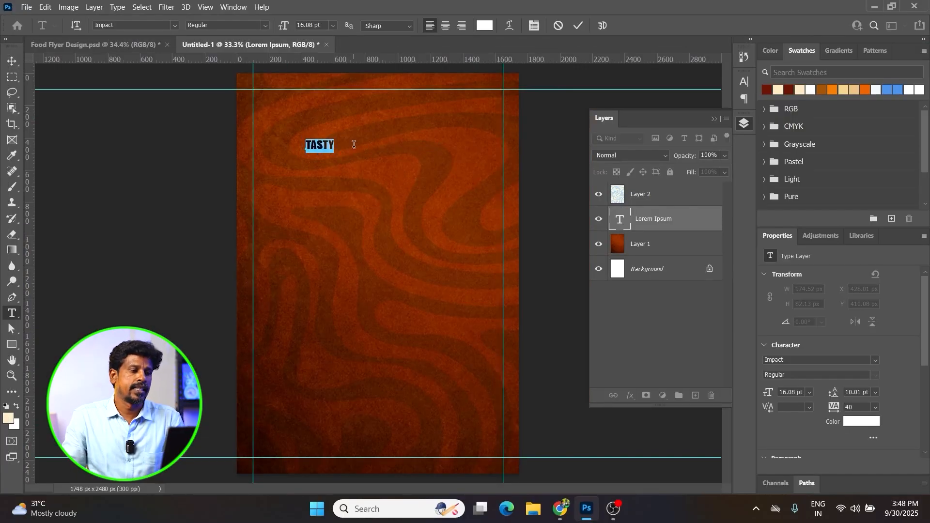
Set the TASTY text's font to Haettenschweiler
click(155, 24)
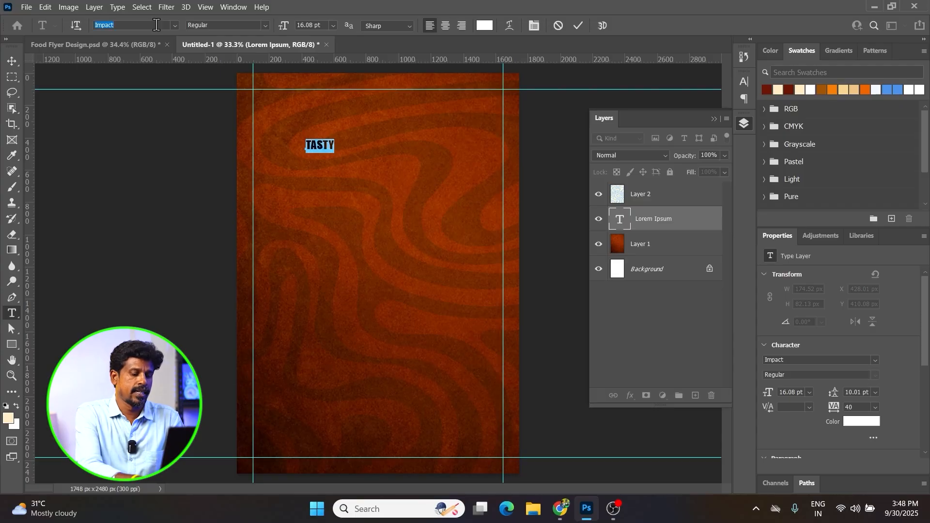
text(hae)
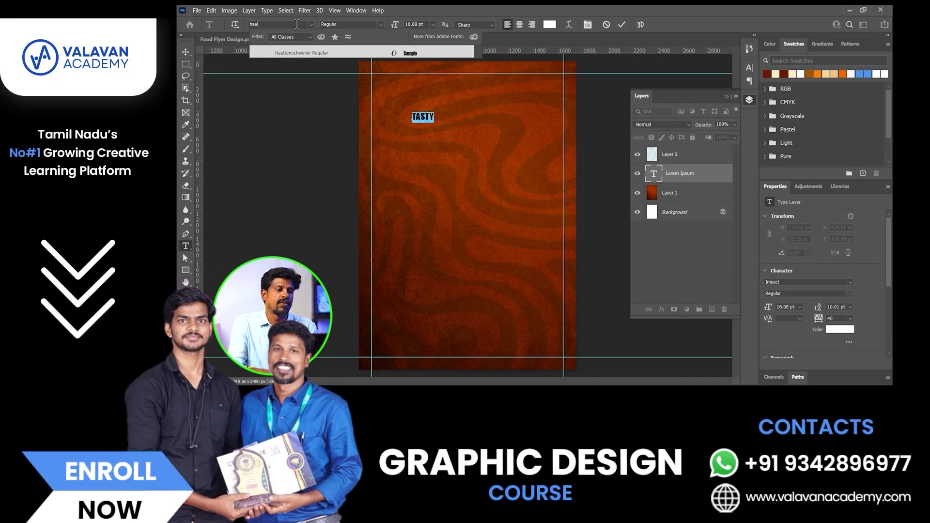
click(311, 51)
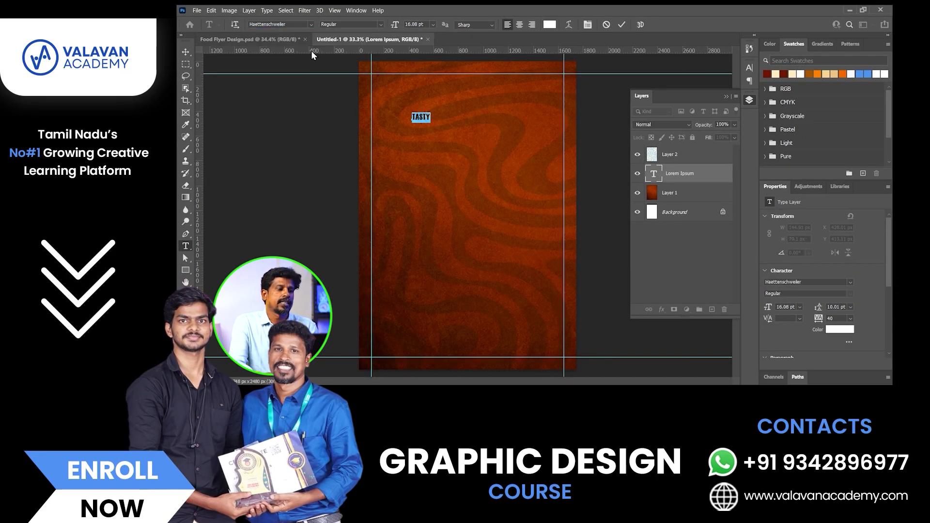
key(ctrl+Return)
Enlarge the TASTY text to about 96 pt and move its layer above the wavy pattern layer
key(ctrl+t)
drag(430, 122, 526, 116)
key(Return)
drag(695, 179, 691, 147)
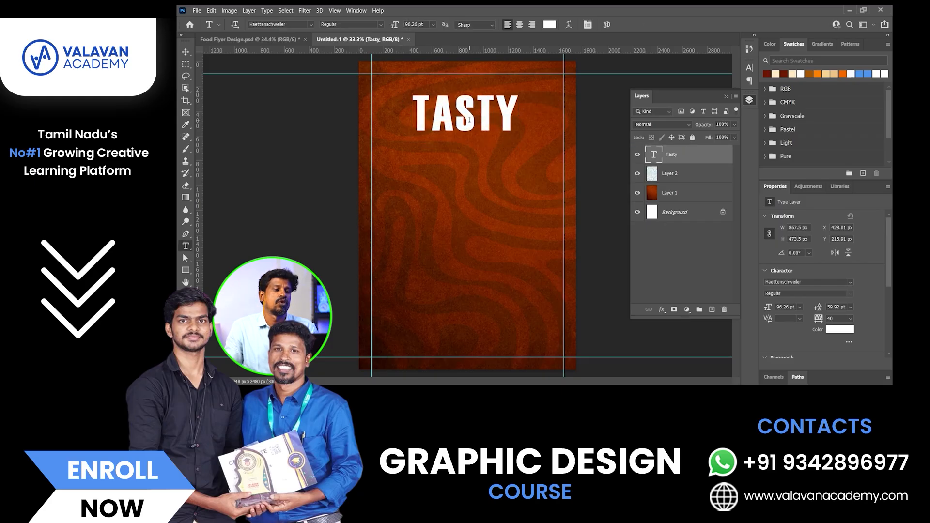
Place TASTY at the left margin guide and duplicate it below, retyping the copy as FOOD and DRINK on two lines
key(v)
drag(469, 120, 482, 171)
key(t)
click(483, 168)
key(ctrl+a)
text(FOODS)
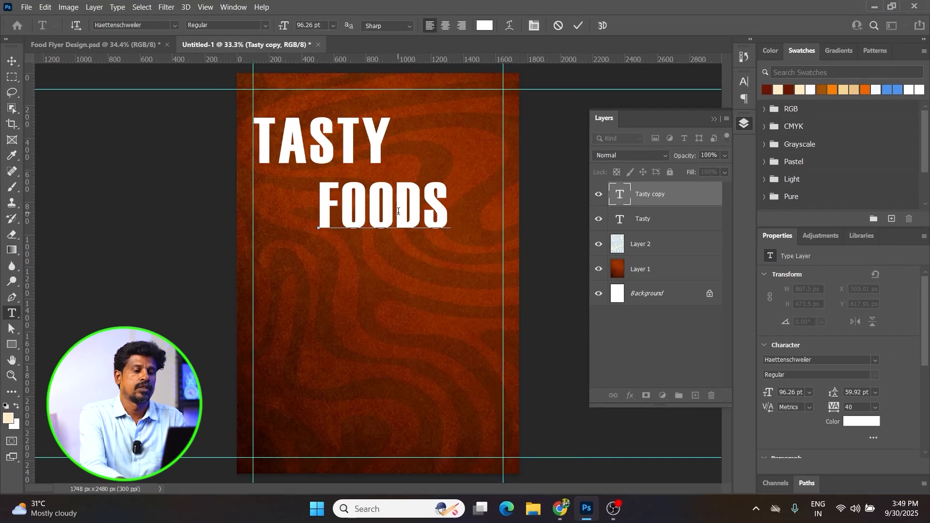
key(BackSpace)
key(Return)
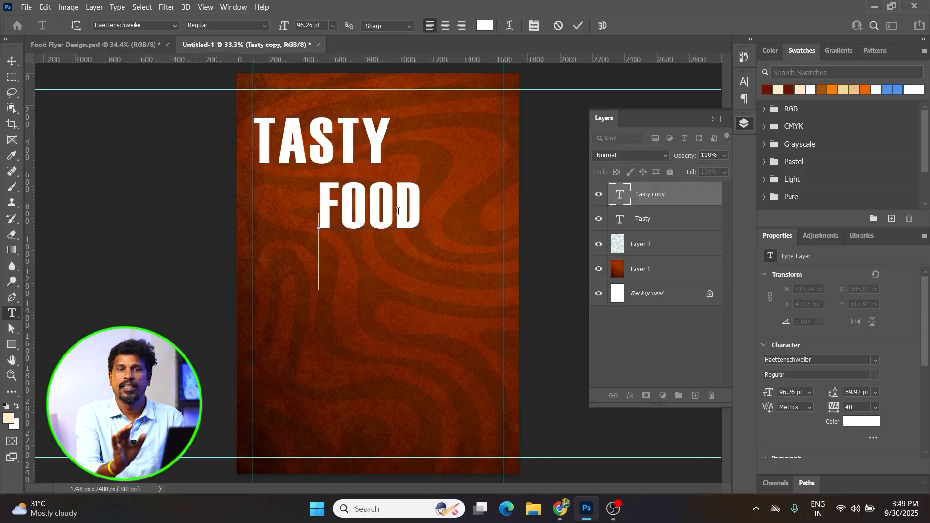
text(DRINK)
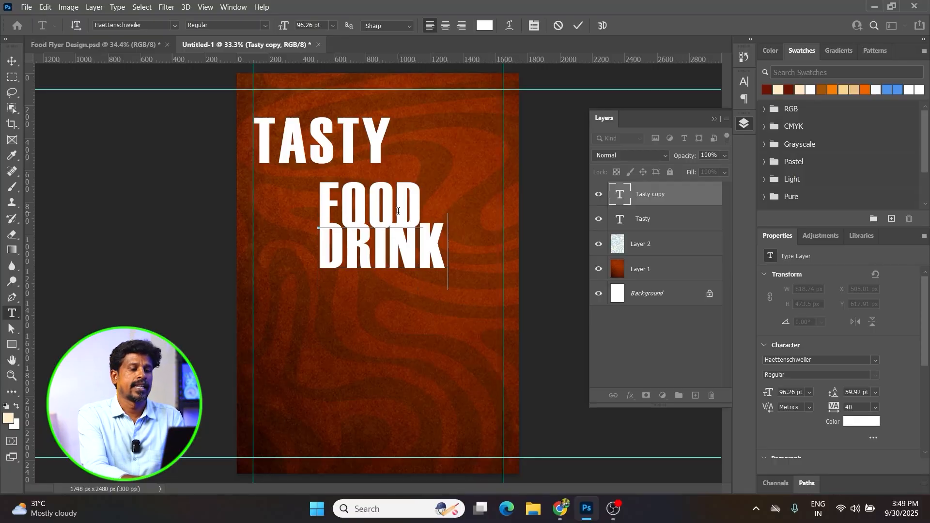
Increase the leading of the FOOD DRINK text to about 84 pt
key(ctrl+a)
key(alt+Down)
key(alt+Down)
key(alt+Down)
key(alt+Down)
key(alt+Down)
key(alt+Down)
key(alt+Down)
key(alt+Down)
key(alt+Down)
key(alt+Down)
key(alt+Down)
key(alt+Down)
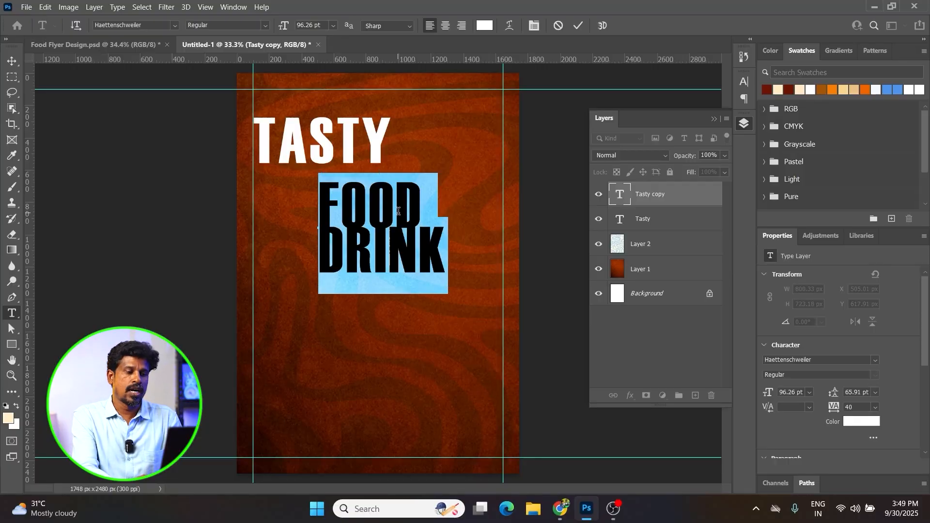
key(ctrl+Return)
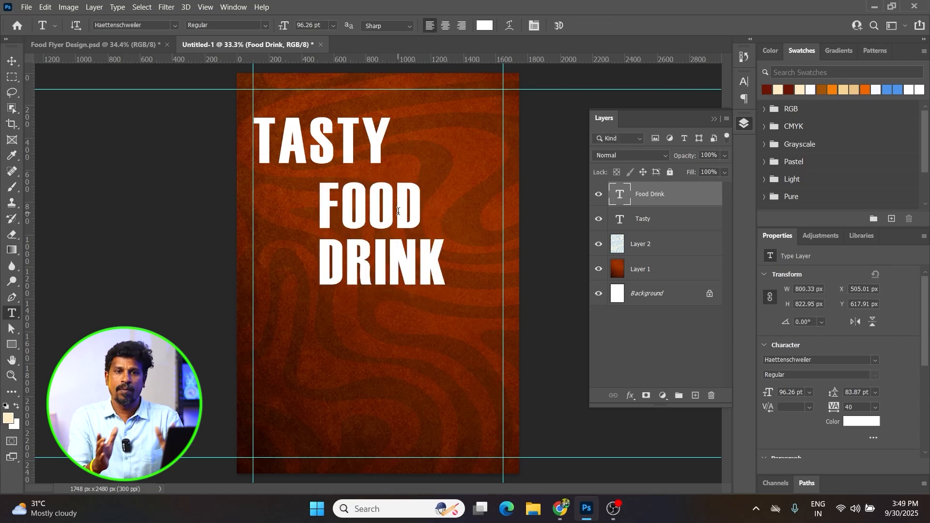
Scale the FOOD DRINK text down to about 44 pt and fit it beside TASTY at the same total height
key(ctrl+t)
drag(448, 305, 401, 257)
drag(379, 221, 461, 156)
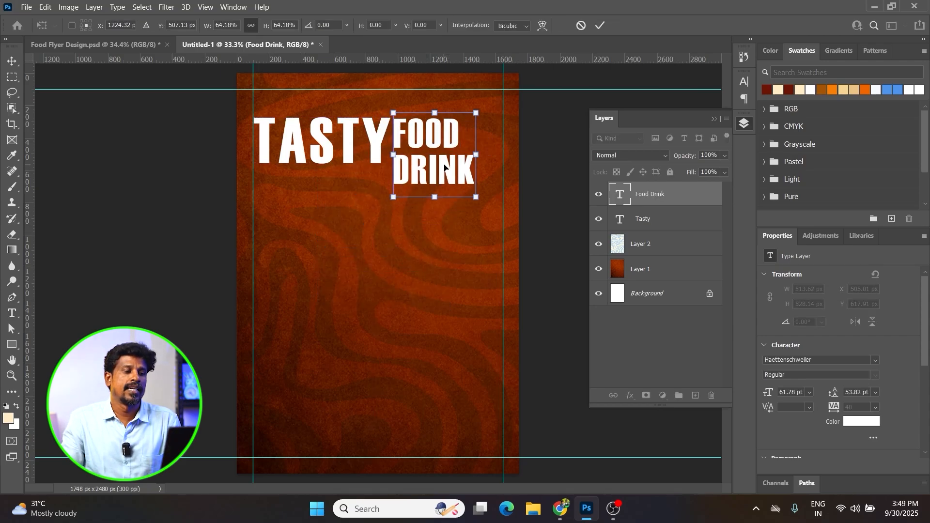
drag(481, 205, 455, 157)
key(Return)
key(v)
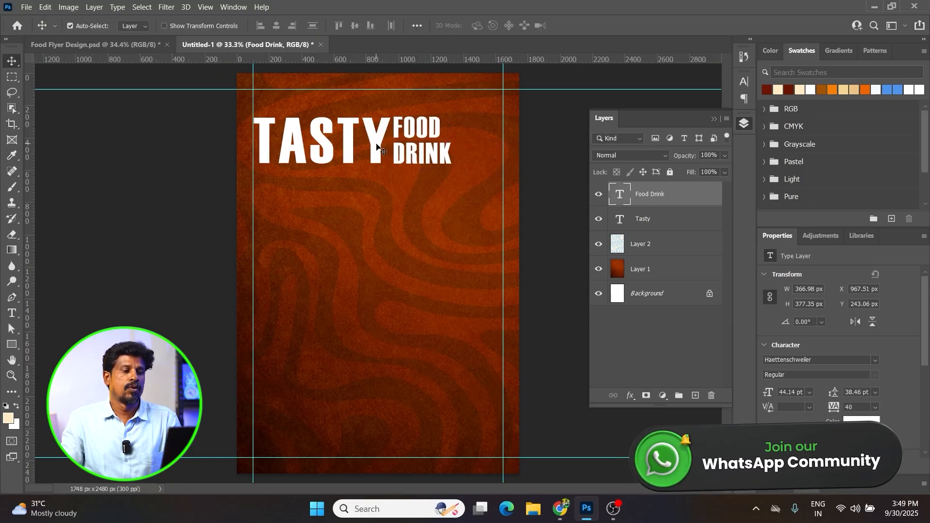
Enlarge TASTY and FOOD DRINK together so the title spans from the left to the right margin guide
ctrl+shift+click(378, 154)
key(ctrl+t)
drag(452, 164, 501, 175)
key(Return)
Set the tracking of the TASTY text to 0
key(ctrl+plus)
key(ctrl+plus)
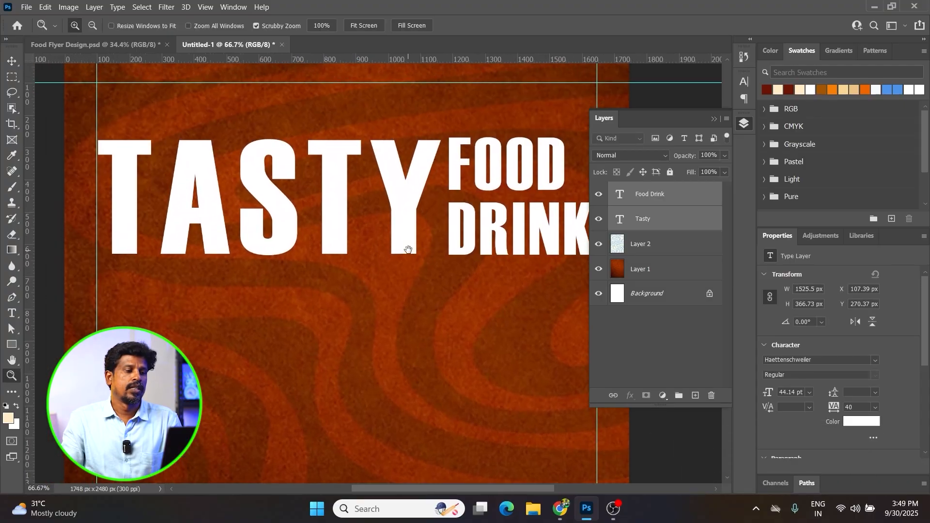
double_click(321, 198)
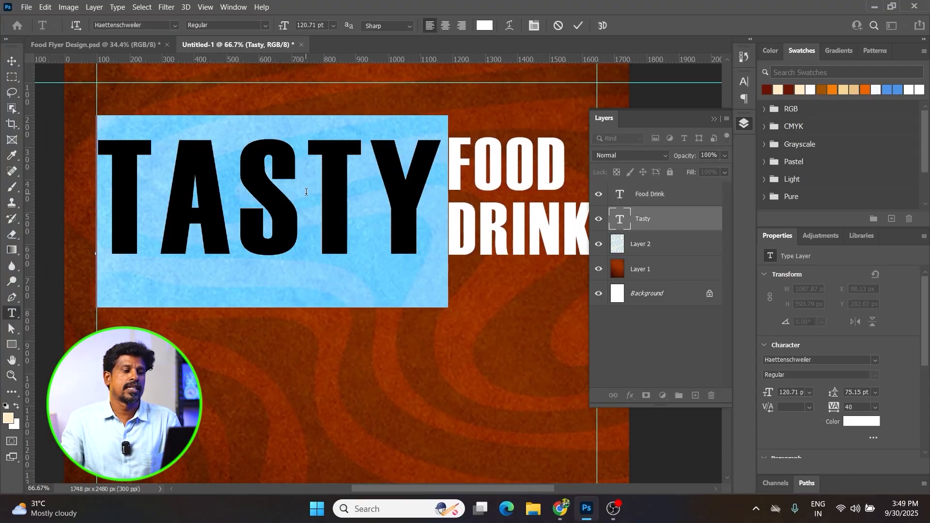
key(ctrl+t)
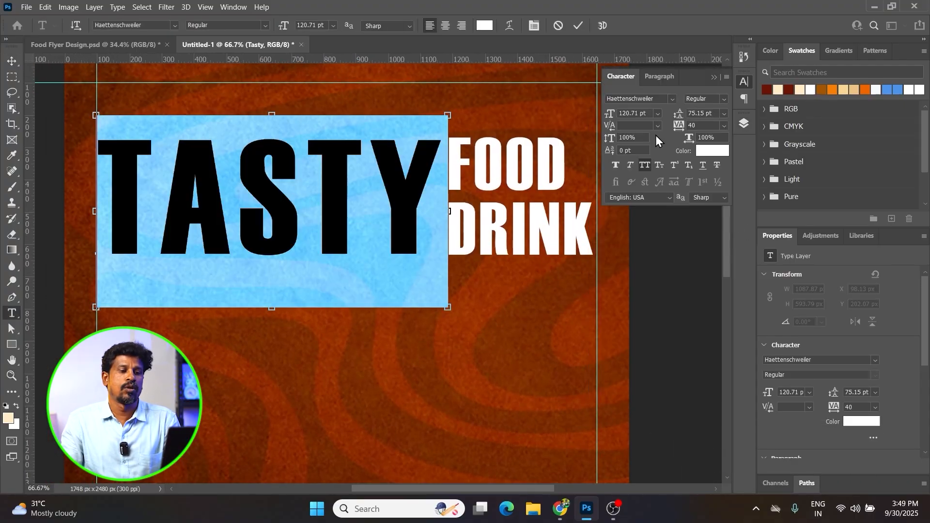
click(727, 126)
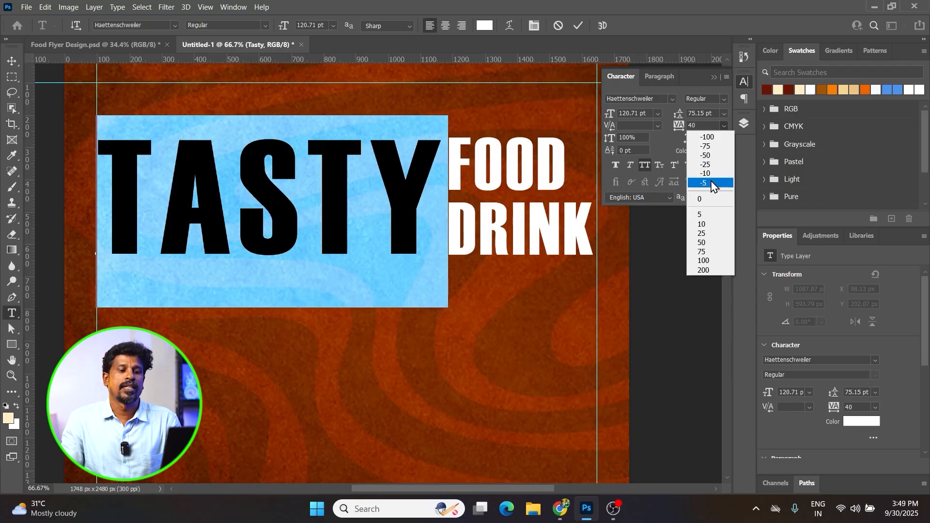
click(709, 199)
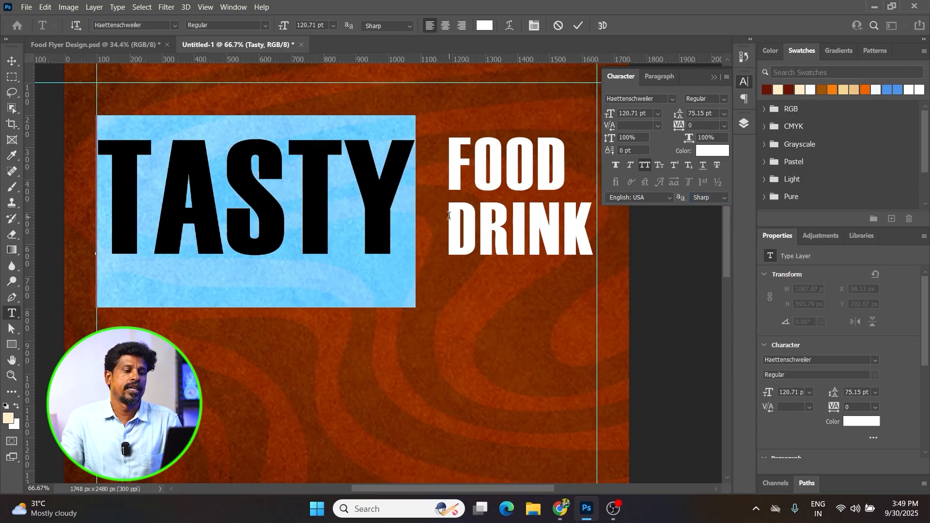
key(ctrl+Return)
Set the tracking of the FOOD DRINK text to 0
click(472, 180)
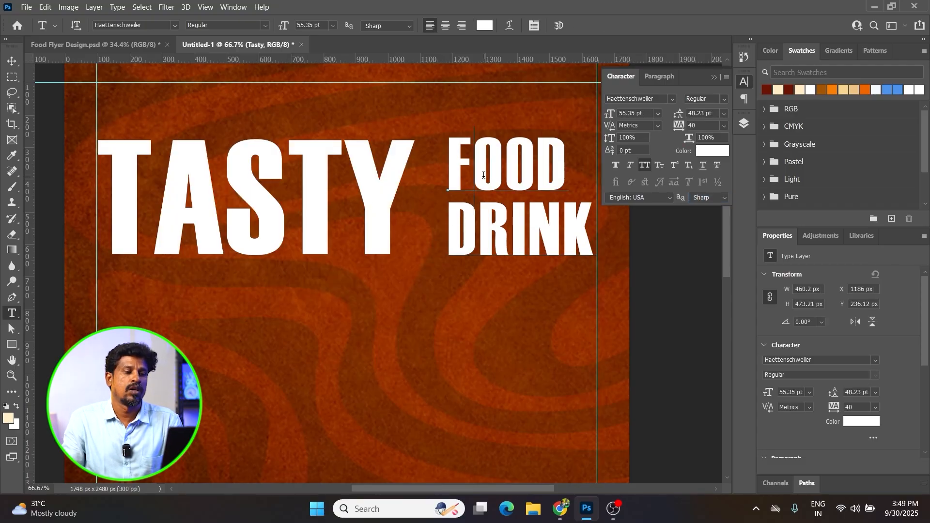
key(ctrl+a)
click(725, 127)
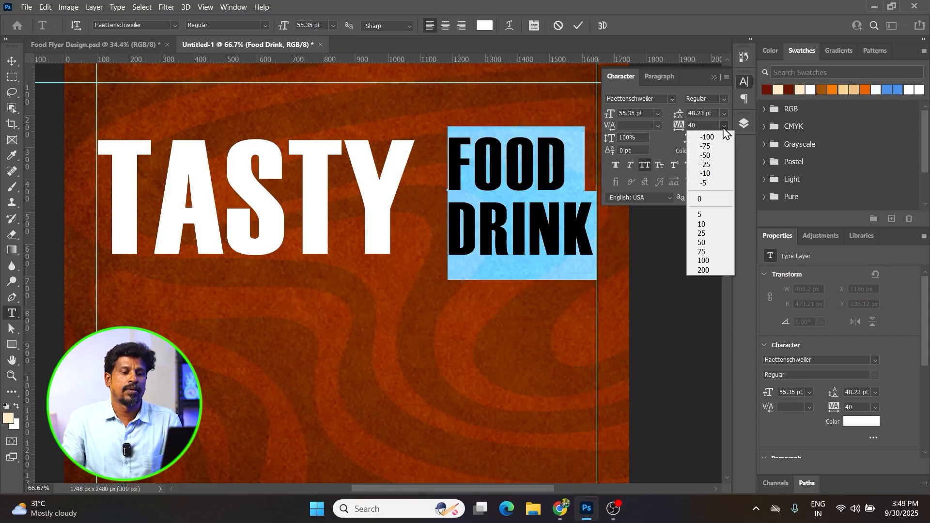
click(705, 200)
key(ctrl+Return)
Move the FOOD DRINK text close to TASTY, leaving a narrow gap between them
key(ctrl+t)
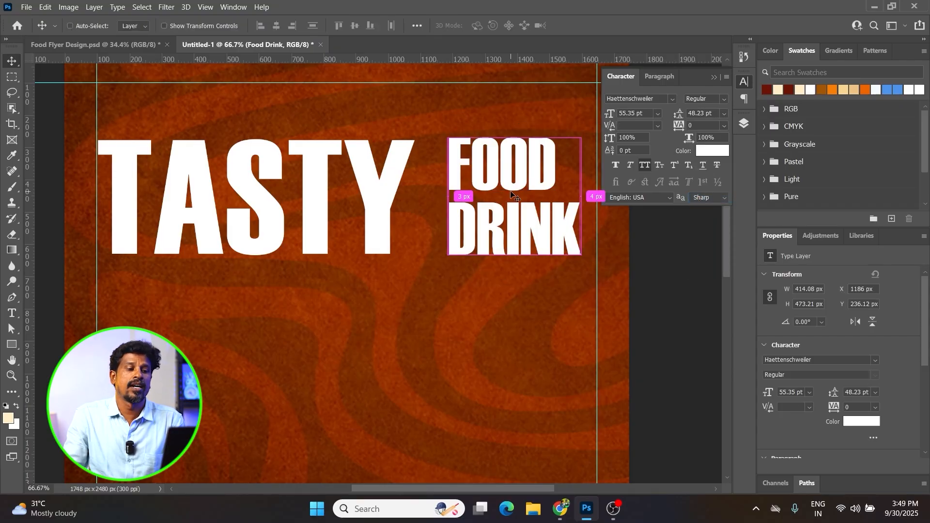
drag(507, 174, 475, 175)
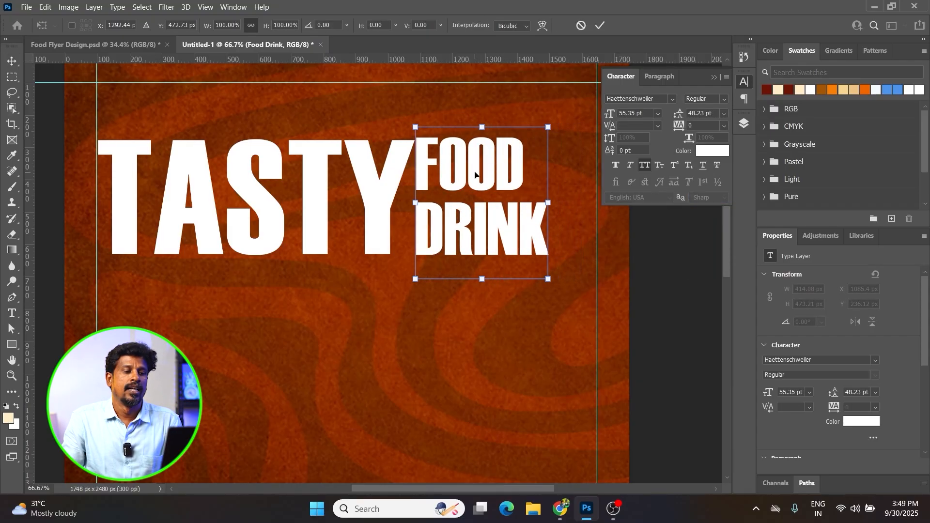
key(Right)
key(Right)
key(Right)
key(Right)
key(Right)
key(Return)
Scale TASTY and FOOD DRINK up together until the title's right edge meets the right margin guide
shift+click(377, 186)
key(ctrl+t)
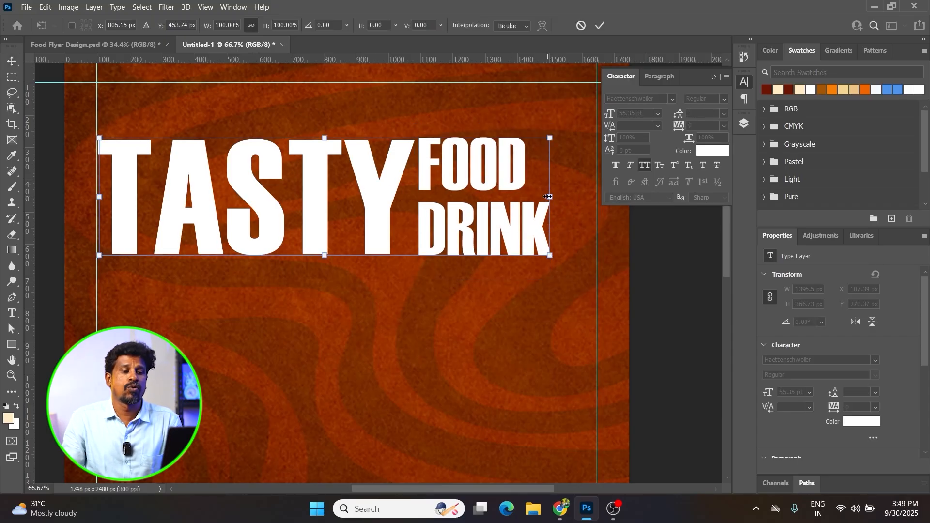
drag(548, 196, 597, 196)
key(Return)
key(z)
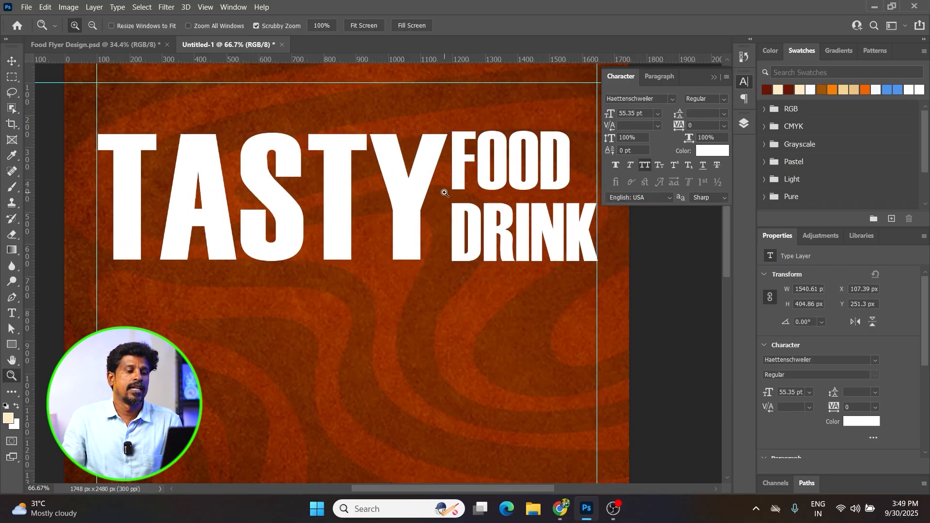
key(ctrl+0)
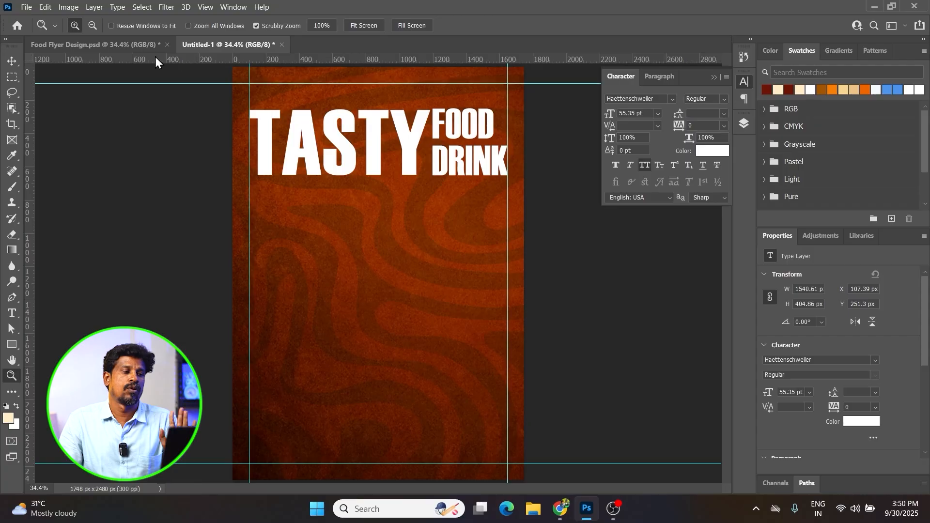
Check the title in Food Flyer Design.psd, then add a separate "&" text in Untitled-1 below DRINK
click(121, 44)
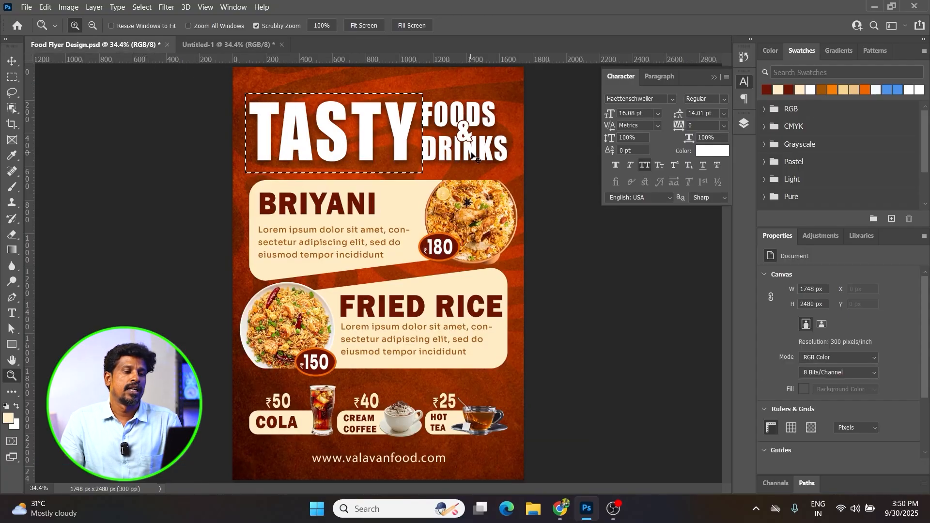
click(231, 45)
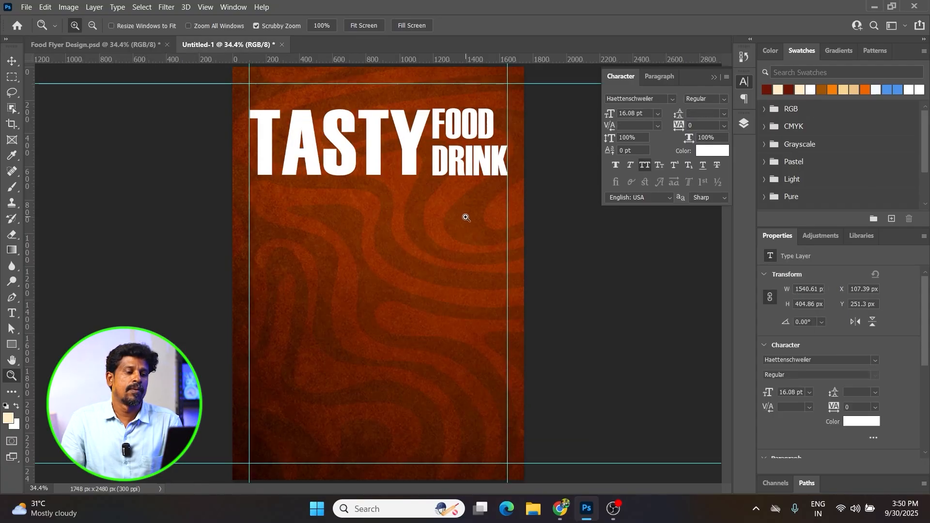
key(t)
click(443, 216)
key(BackSpace)
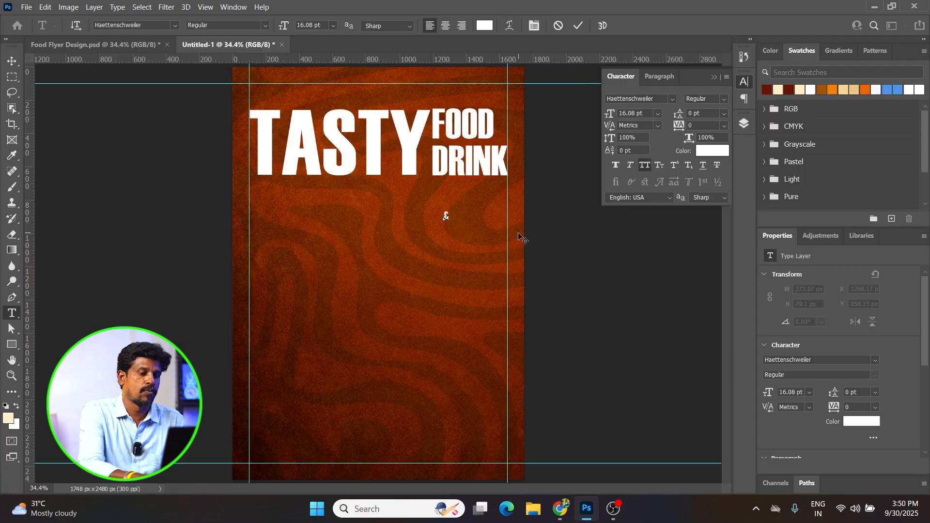
key(ctrl+Return)
Enlarge the "&" text to about 57.5 pt
key(z)
click(440, 227)
click(440, 226)
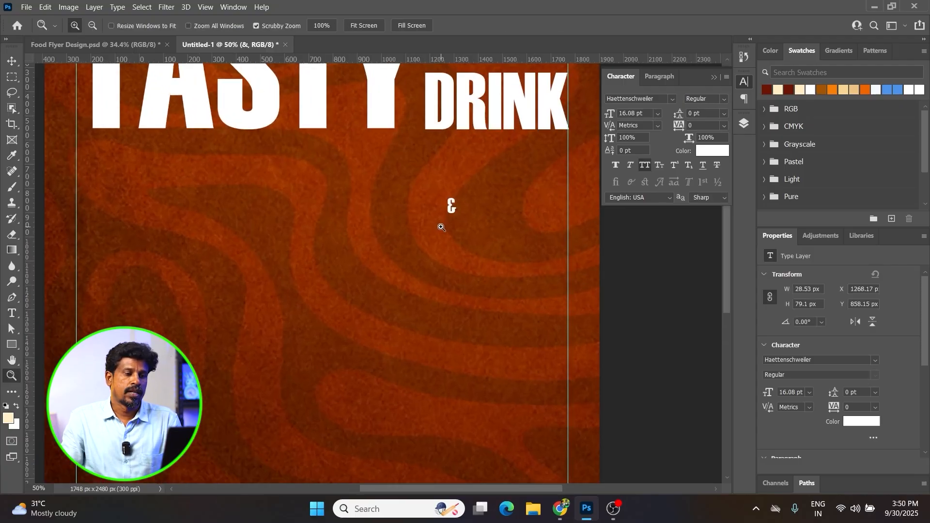
click(441, 226)
key(ctrl+t)
drag(465, 178, 580, 109)
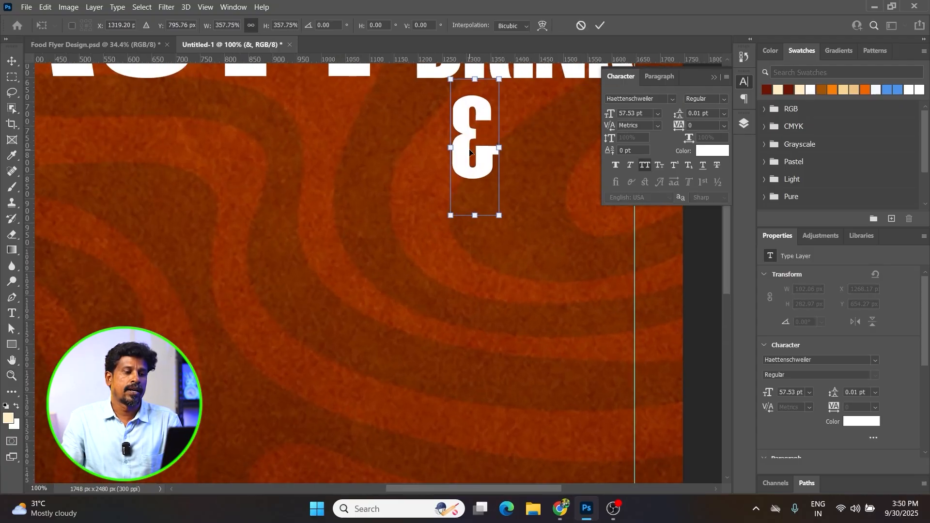
key(Return)
drag(486, 155, 385, 283)
Change the font of the "&" text to Impact Regular
click(633, 99)
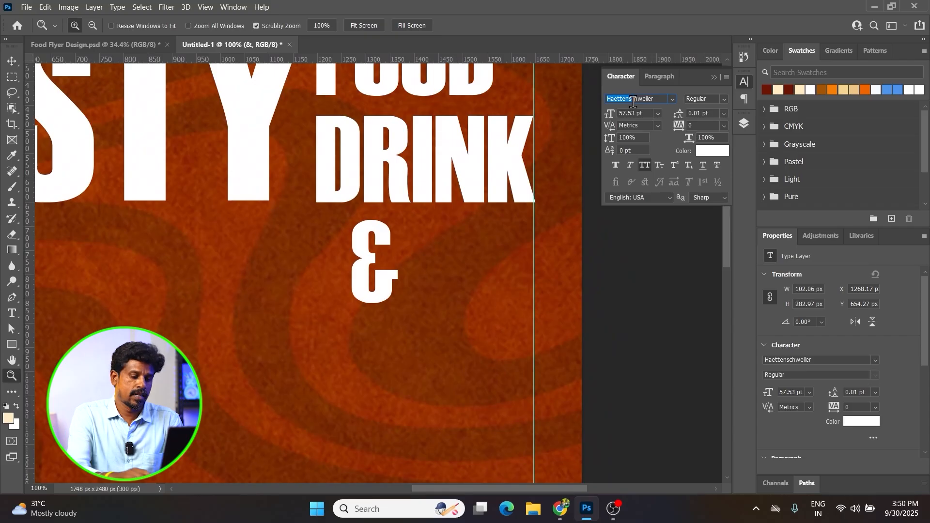
text(im)
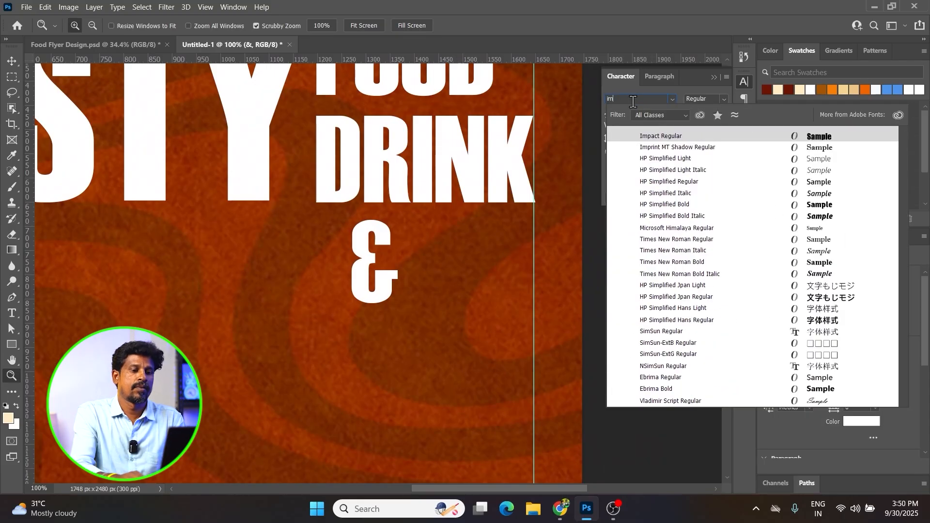
click(660, 137)
Shrink the "&" to about 36 pt and place it over the gap between FOOD and DRINK
key(v)
drag(390, 244, 428, 216)
key(ctrl+t)
drag(422, 280, 417, 216)
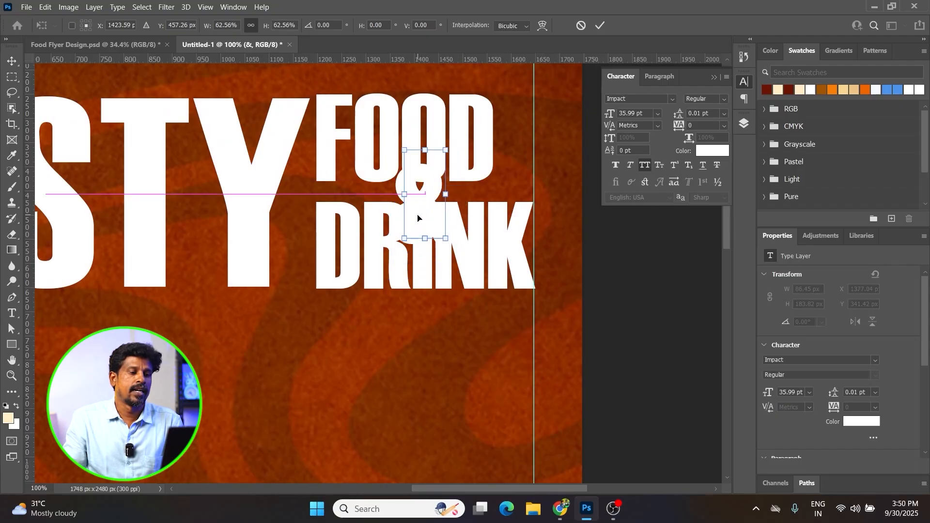
key(Return)
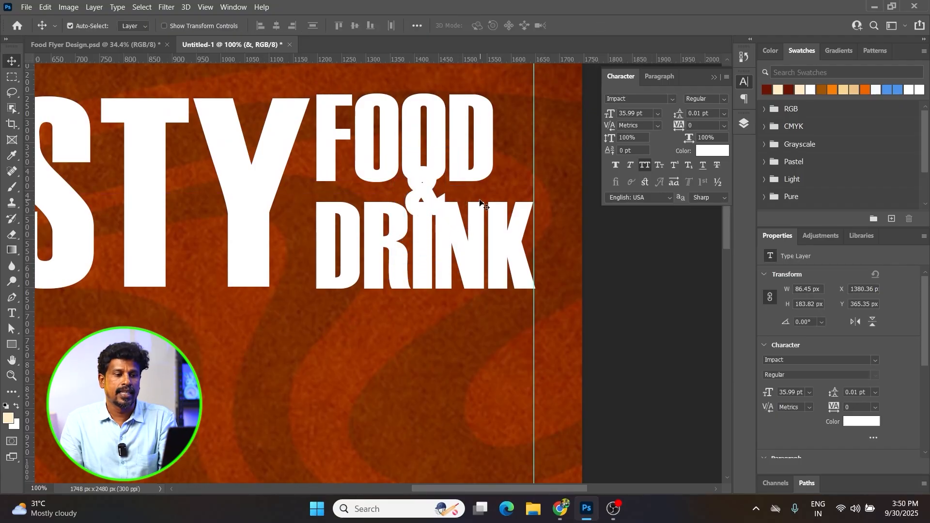
Add a Stroke layer effect to the "&" text, positioned outside with a size of 7 px
click(745, 124)
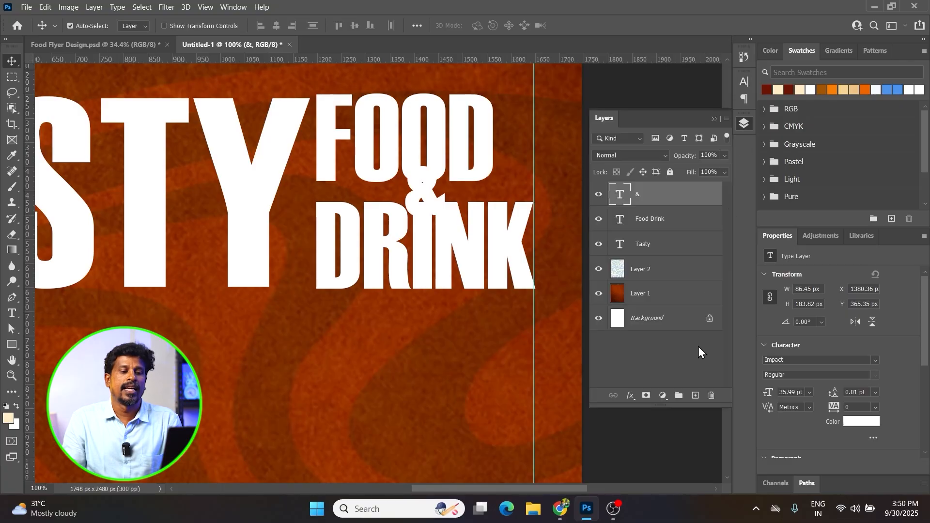
click(631, 396)
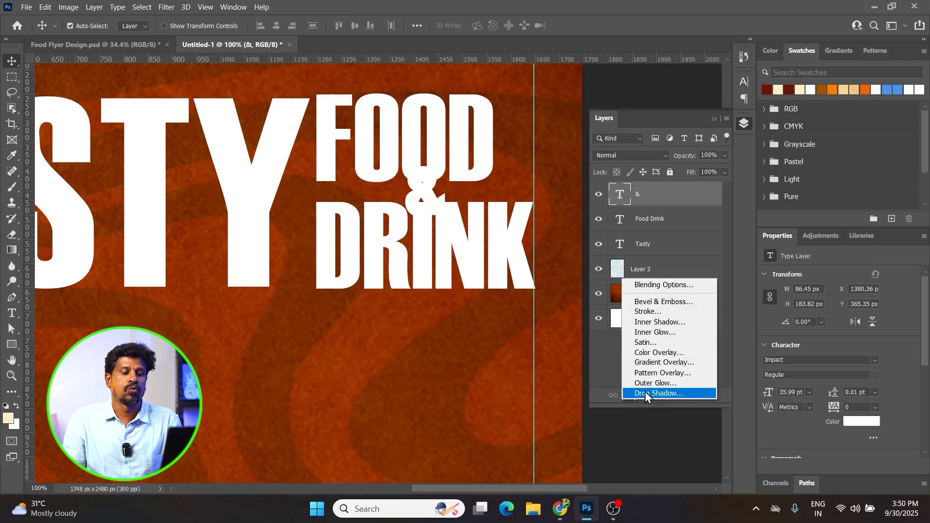
click(661, 313)
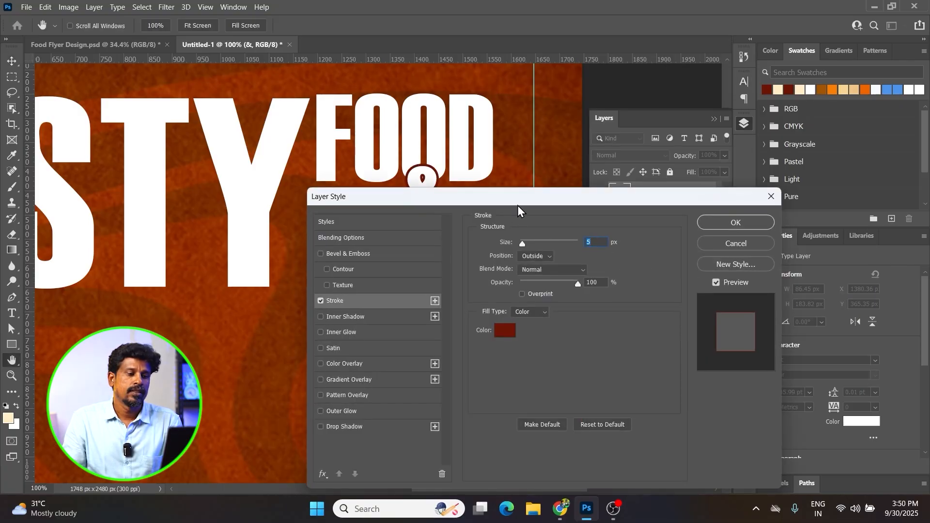
drag(523, 195, 690, 264)
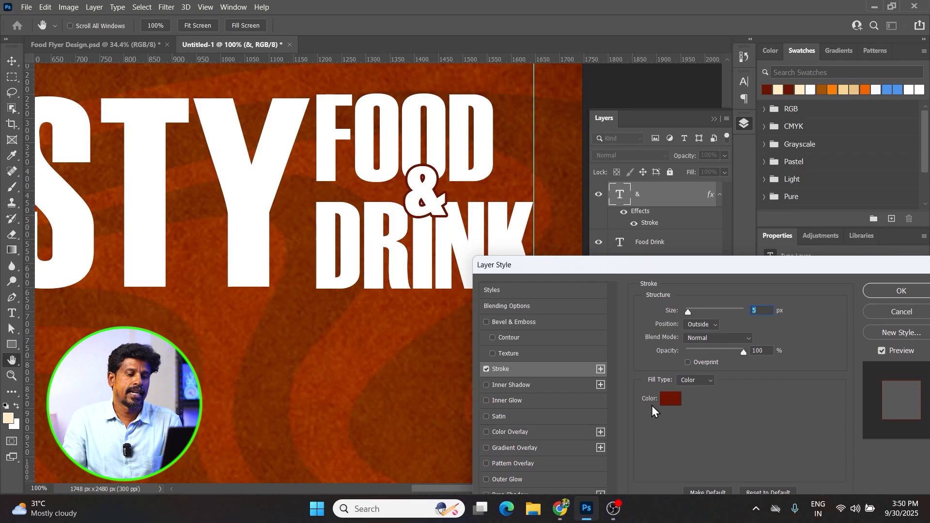
click(670, 400)
click(577, 119)
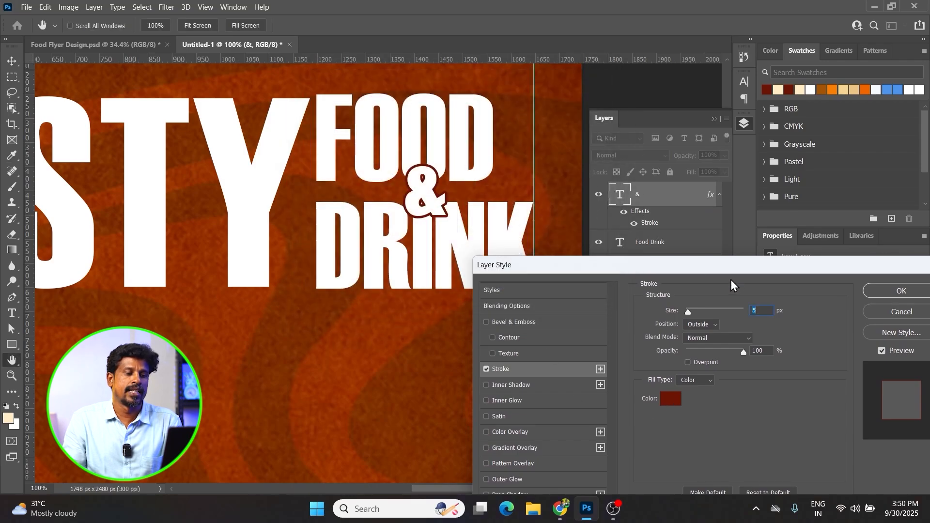
key(Up)
key(Up)
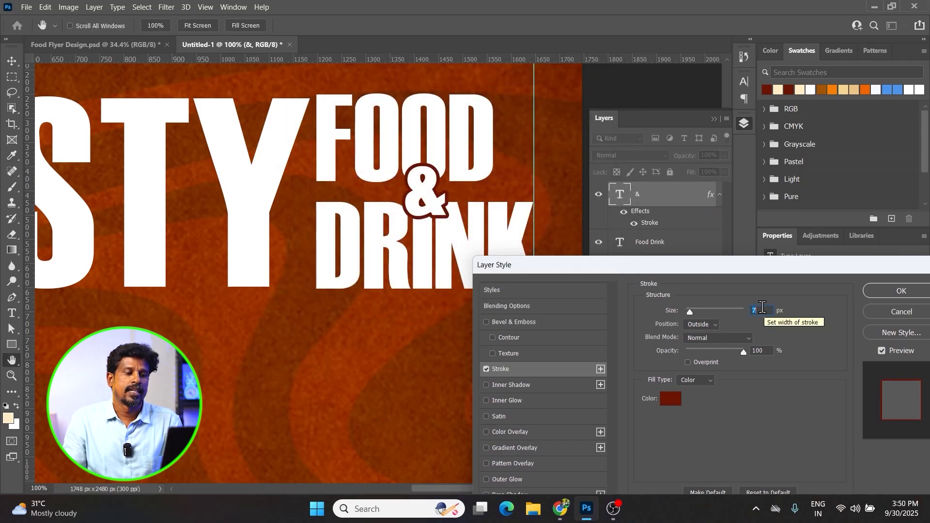
Set the stroke colour to the orange-brown sampled from the background beside the "&", made slightly darker
click(670, 399)
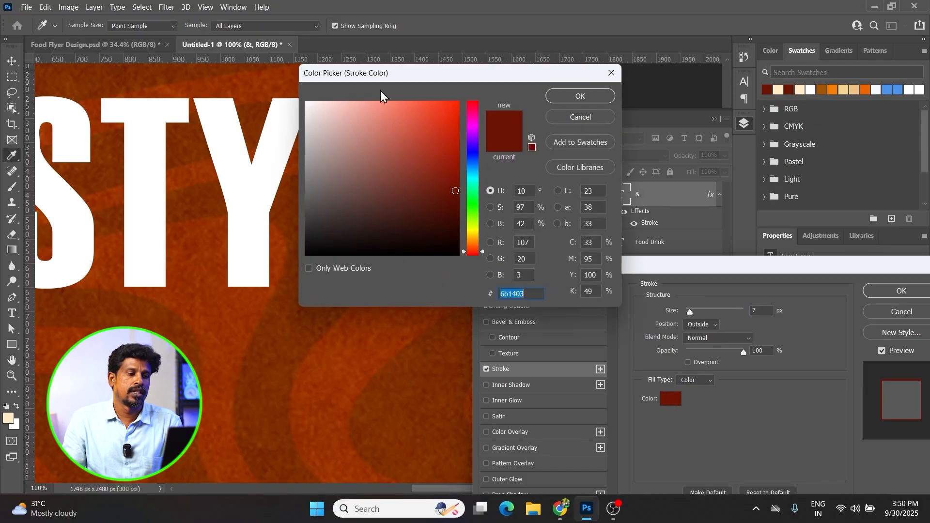
drag(405, 77, 654, 99)
click(410, 187)
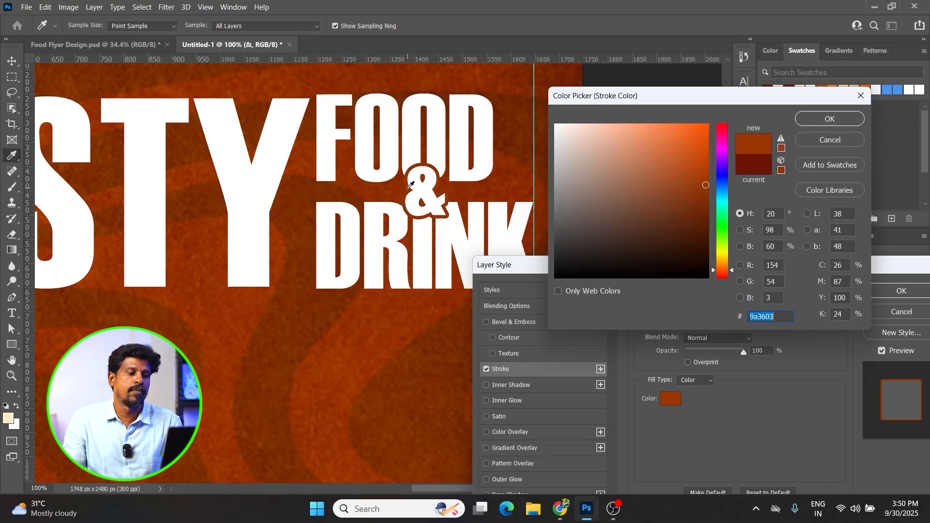
click(705, 178)
click(705, 187)
click(703, 194)
click(820, 121)
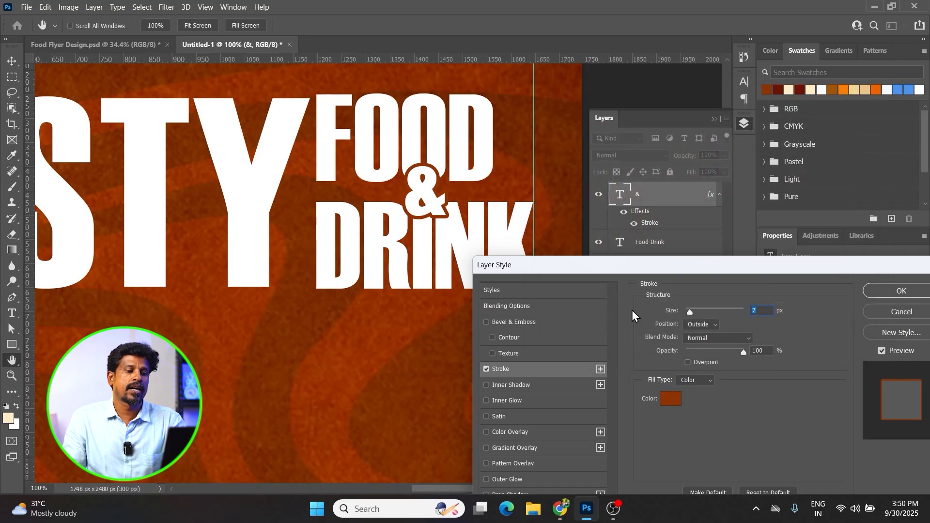
Set the "&" stroke size to 9 px, apply the layer style and fit the whole flyer in view
scroll(757, 309, up, 3)
scroll(757, 310, down, 1)
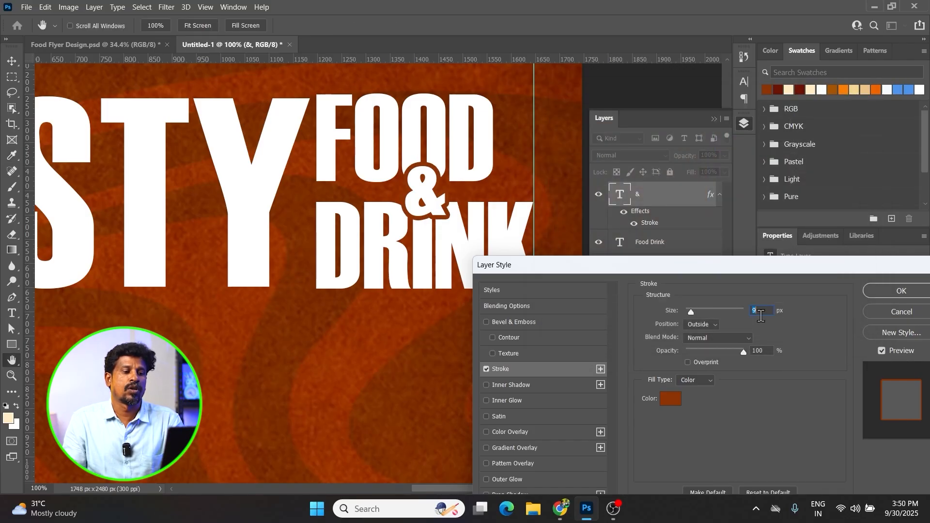
click(876, 291)
key(z)
right_click(370, 235)
click(384, 240)
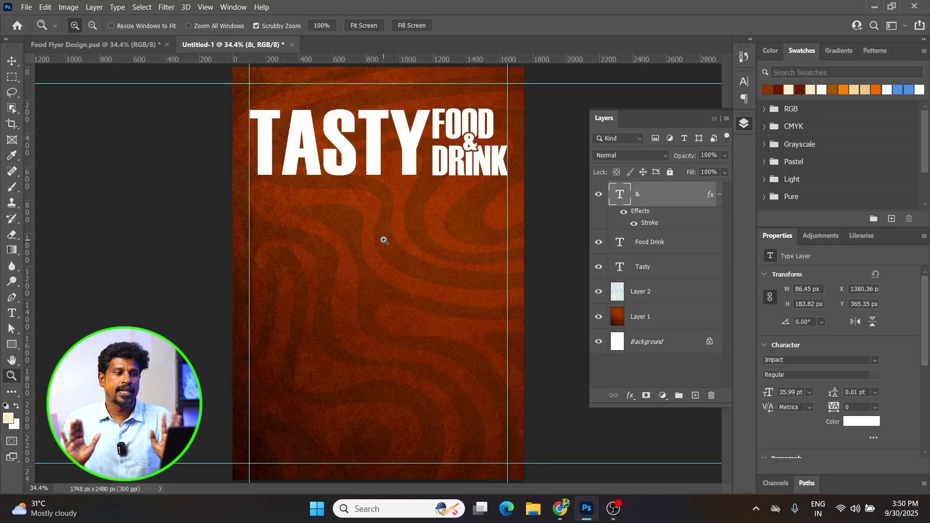
Lock the two background texture layers, Layer 1 and Layer 2
key(v)
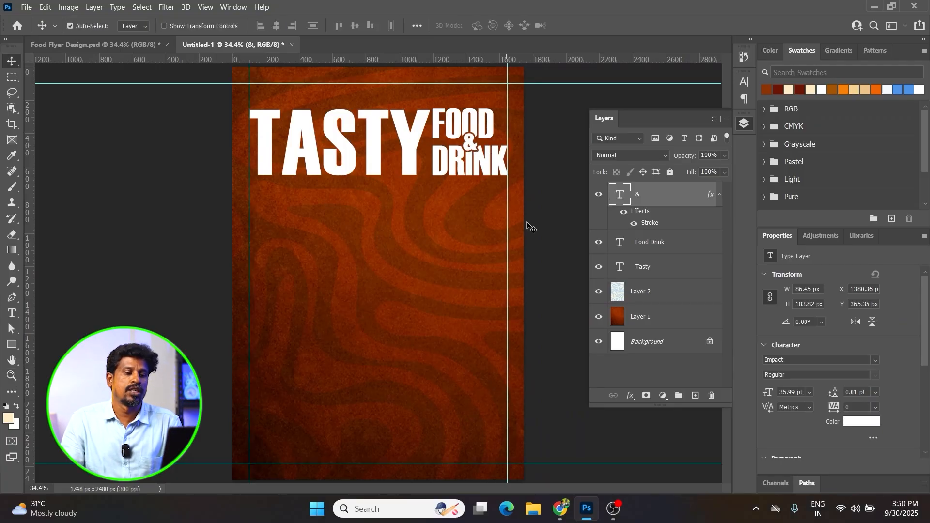
click(389, 229)
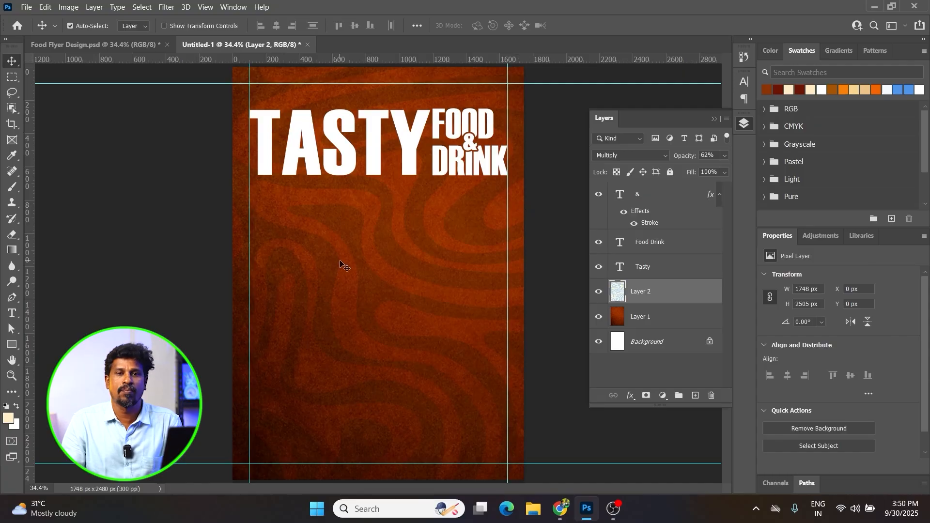
shift+click(674, 318)
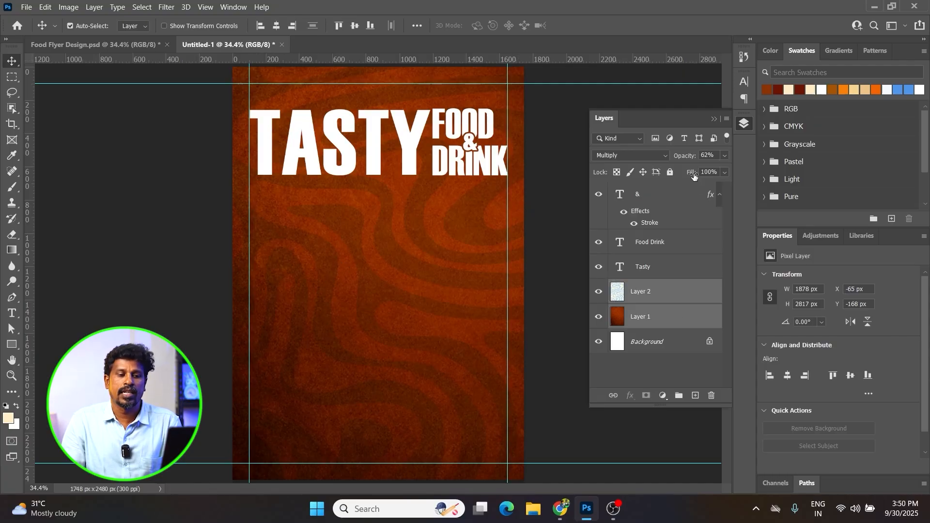
click(670, 172)
Select all three title texts and move them up together by about 55 px, aligned to the left margin guide
drag(190, 102, 509, 159)
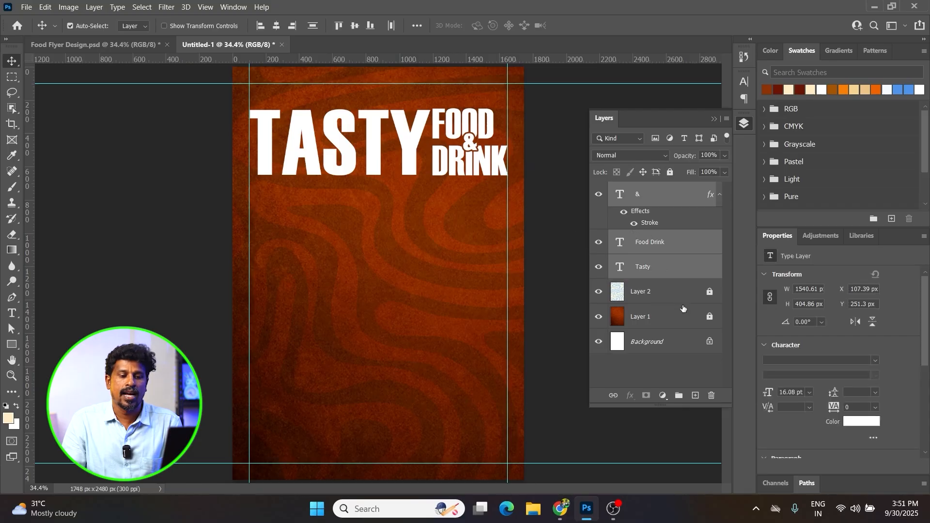
drag(412, 149, 410, 141)
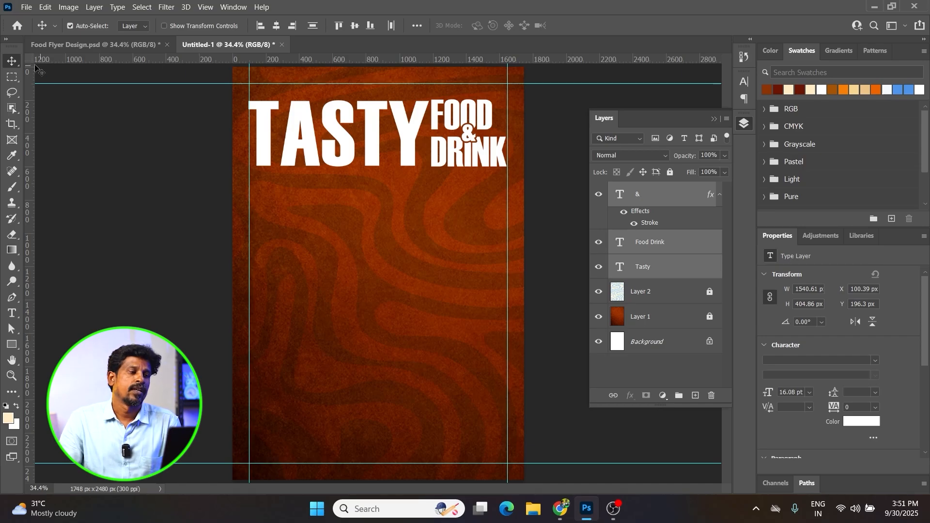
Following the reference flyer, draw a cream rectangle about 1548 x 503 px below the title, spanning the side margin guides
click(101, 44)
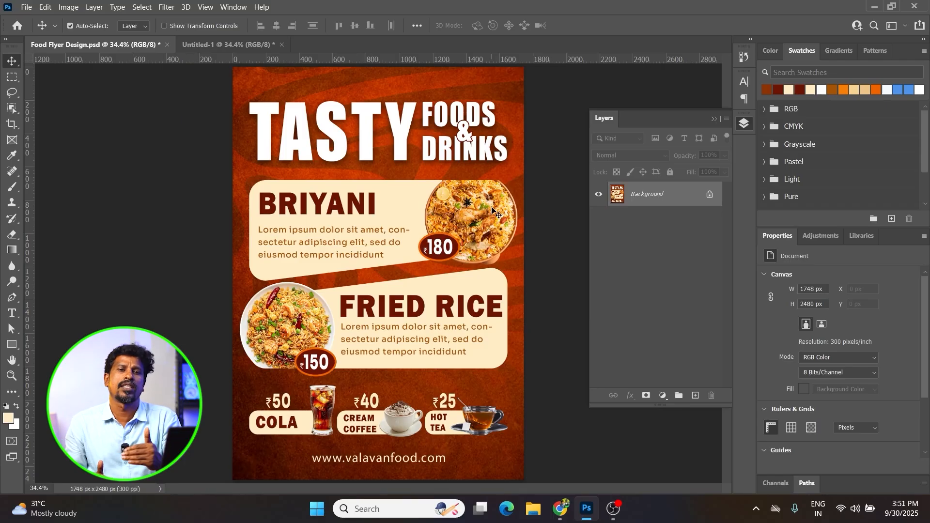
click(207, 45)
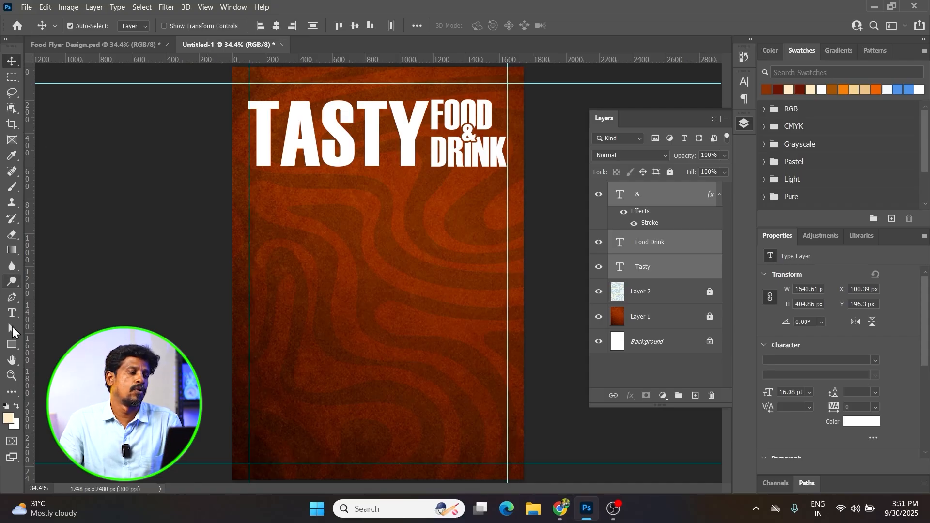
click(12, 345)
drag(248, 183, 507, 267)
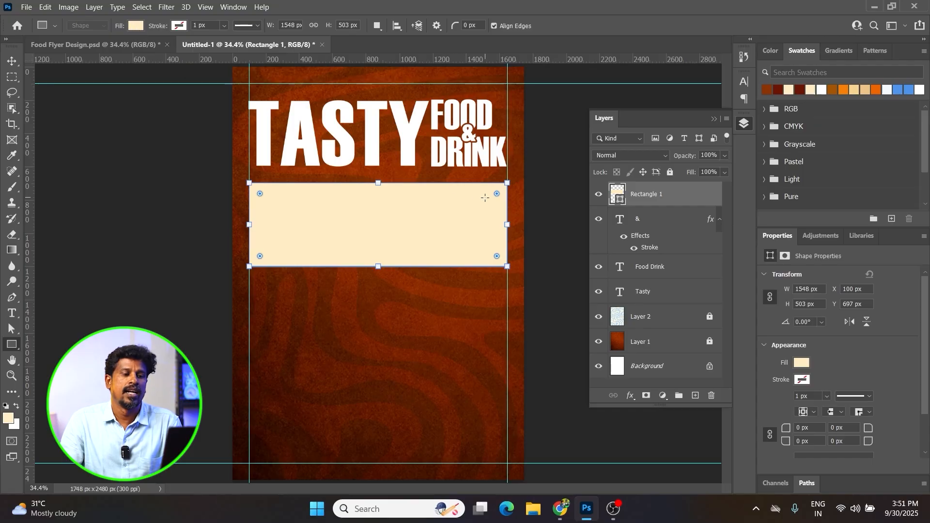
Round all corners of the cream rectangle to 100 px and extend it downward to a height of about 556 px
drag(496, 194, 491, 194)
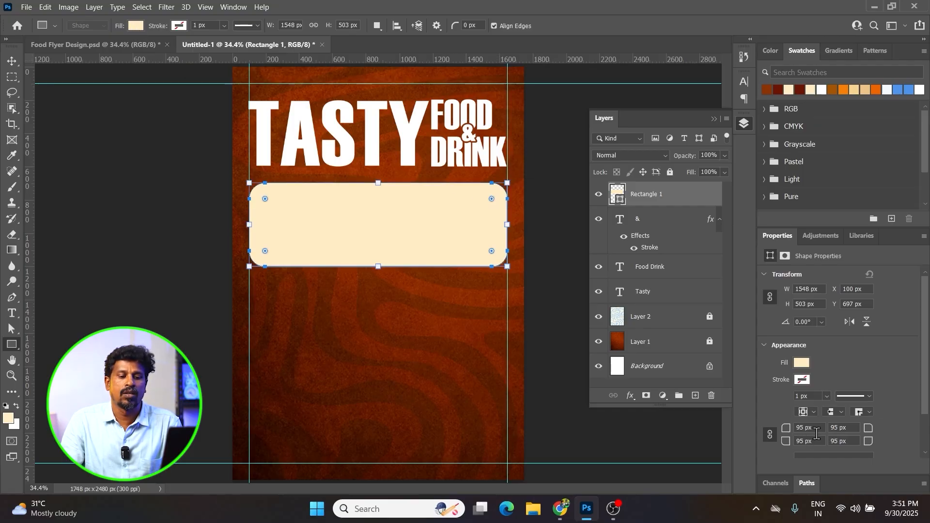
text(100)
key(Return)
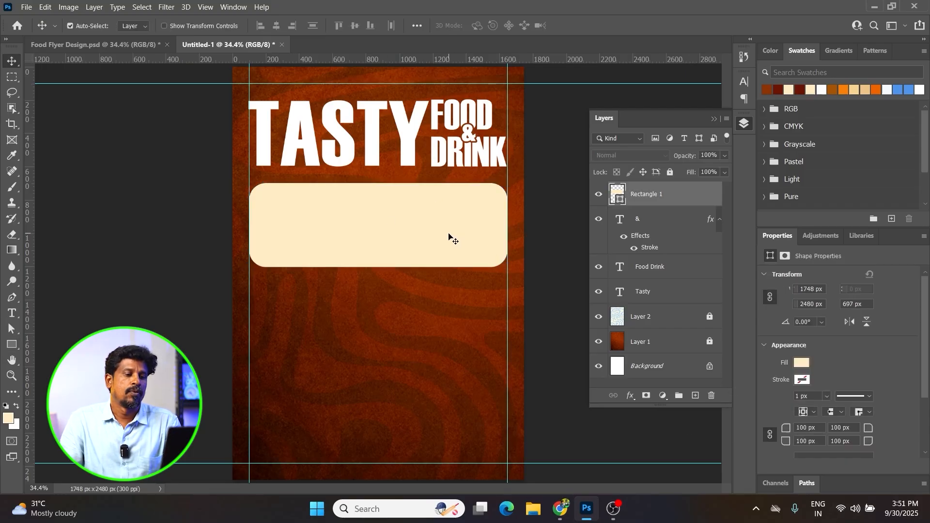
drag(379, 267, 380, 274)
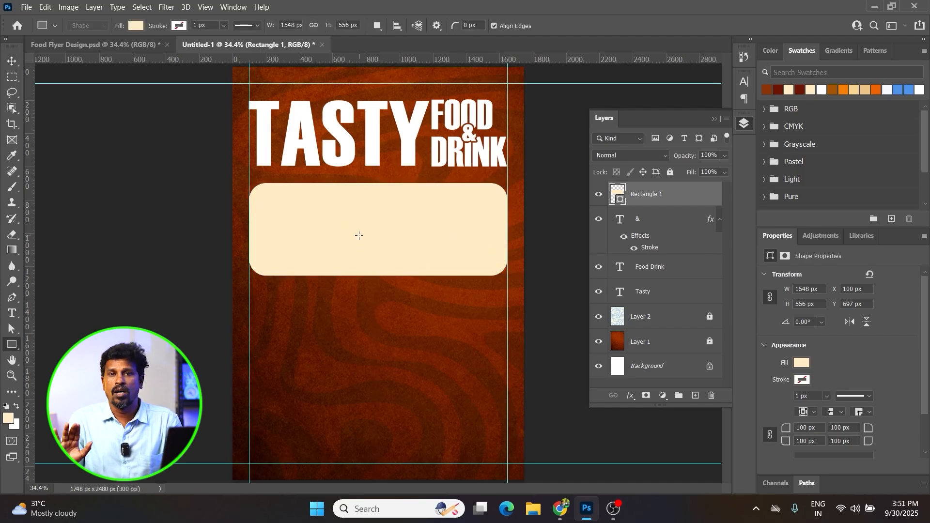
Following the reference flyer, add the text "Briyani" in Impact below the cream rectangle
click(145, 44)
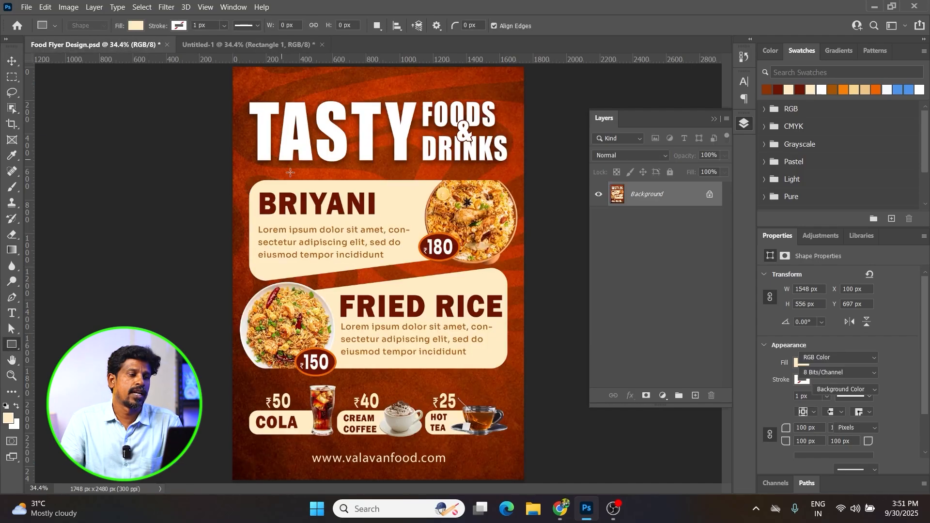
click(294, 49)
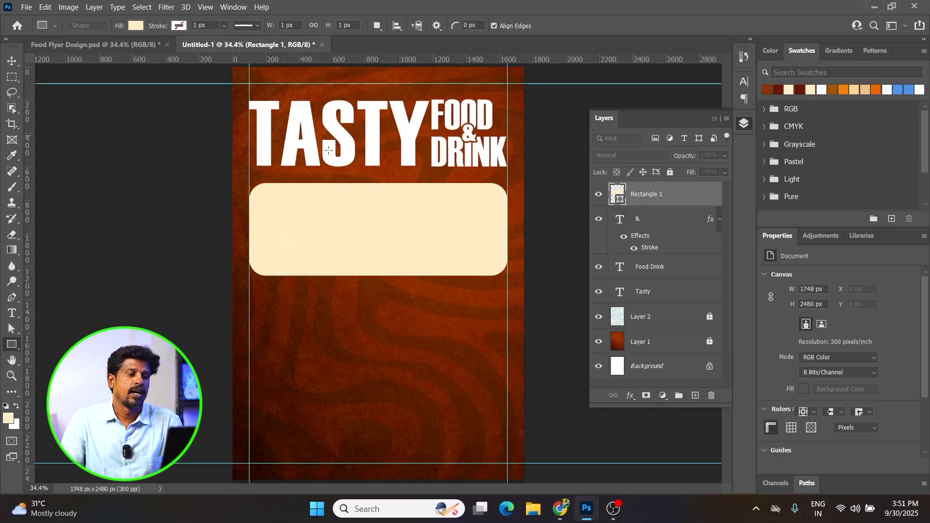
key(t)
click(333, 306)
text(BRiyani)
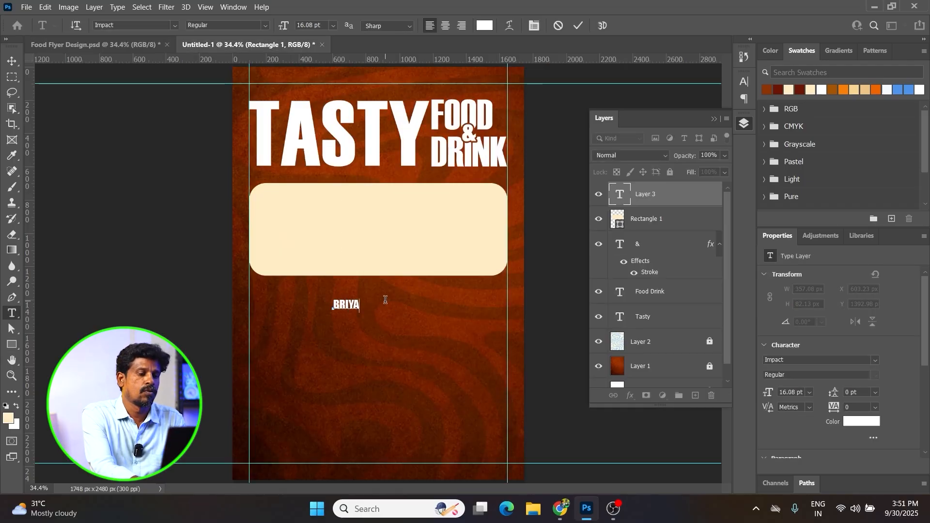
key(ctrl+Return)
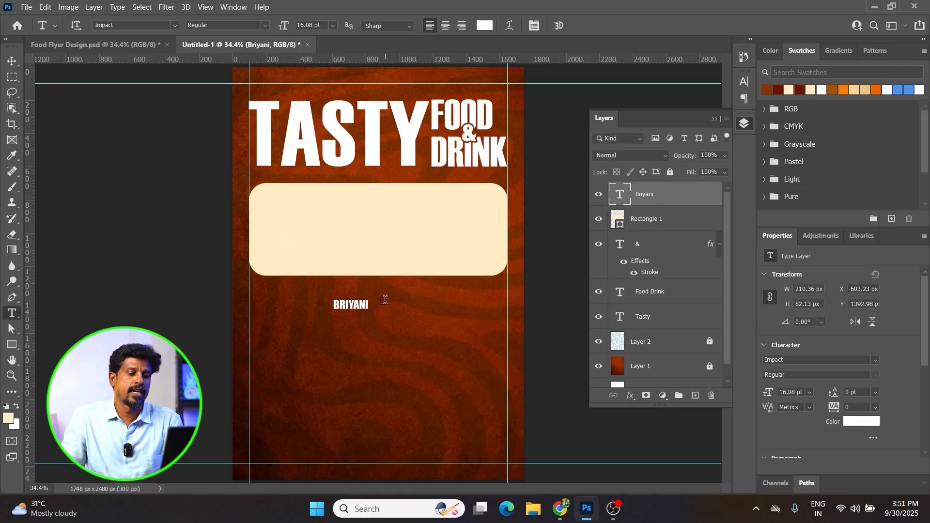
Colour the BRIYANI text dark red and enlarge it to about 60.66 pt in the upper-left part of the cream panel
click(778, 89)
key(ctrl+t)
drag(368, 300, 458, 249)
key(Return)
key(v)
drag(401, 285, 328, 209)
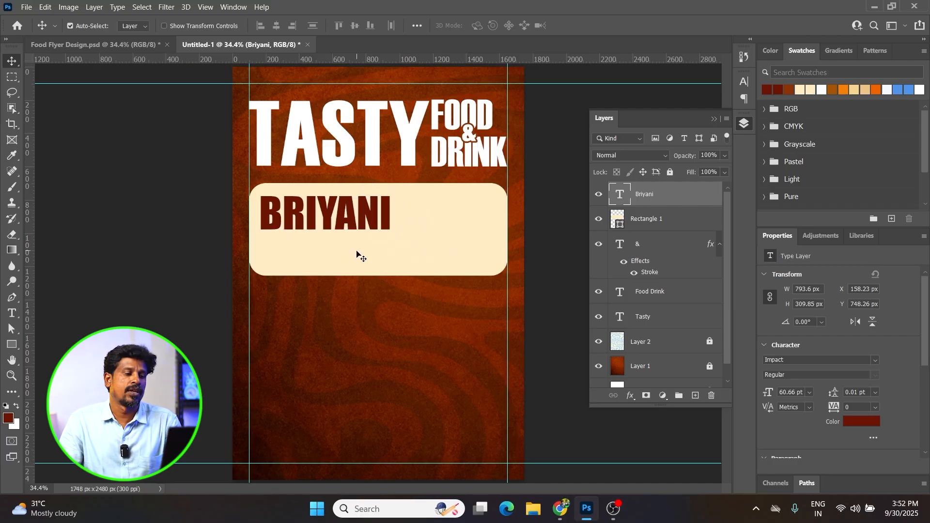
Create a paragraph text box about 1253 x 304 px with Lorem ipsum placeholder text and place it directly under the BRIYANI heading
key(t)
drag(260, 291, 469, 340)
click(12, 61)
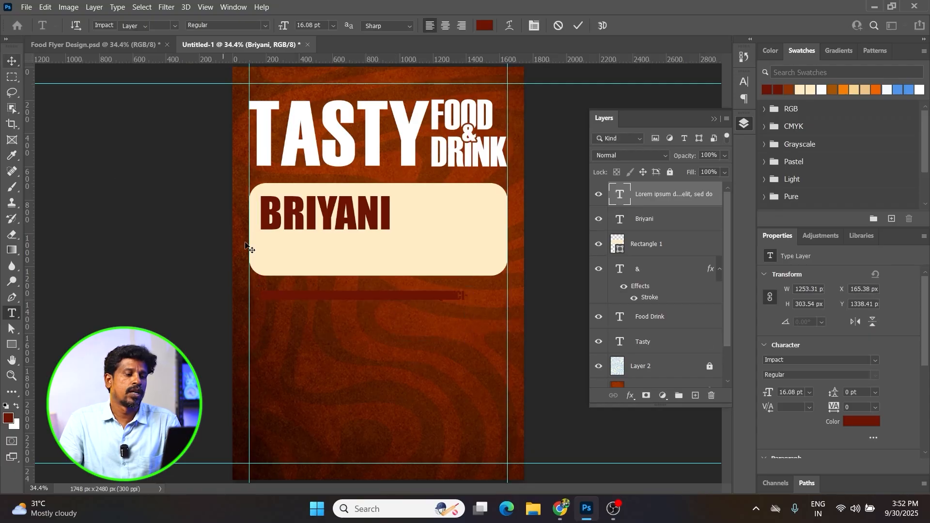
drag(293, 307, 294, 245)
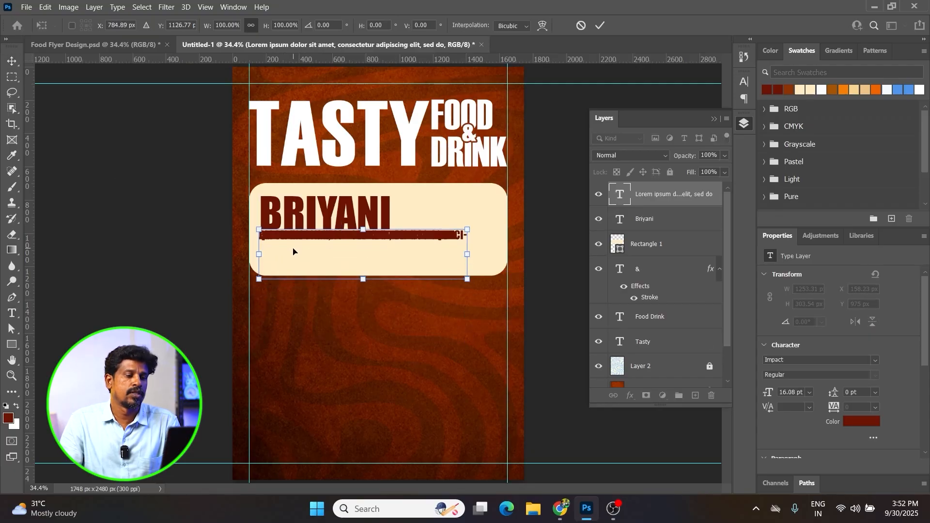
key(z)
double_click(339, 246)
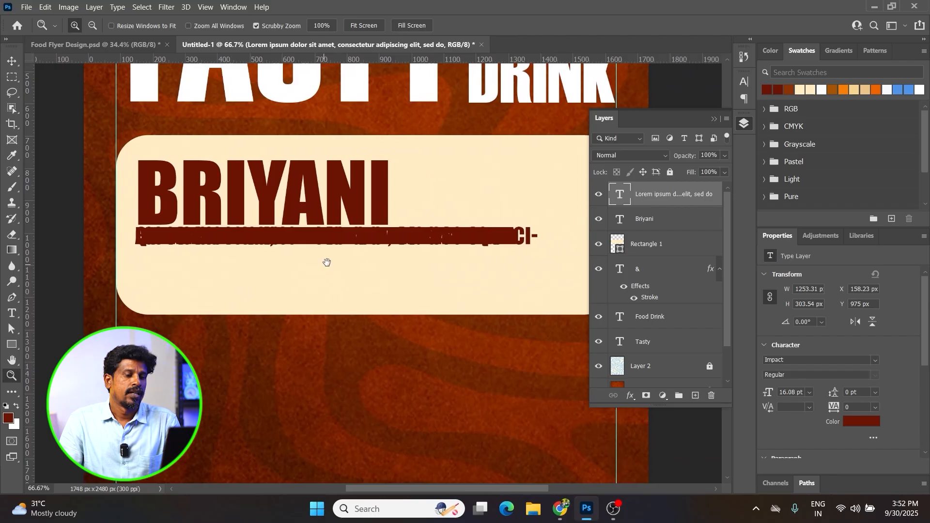
key(v)
drag(343, 242, 342, 248)
Format the whole placeholder paragraph with automatic leading and the Sora Regular font, with All Caps turned off
double_click(619, 194)
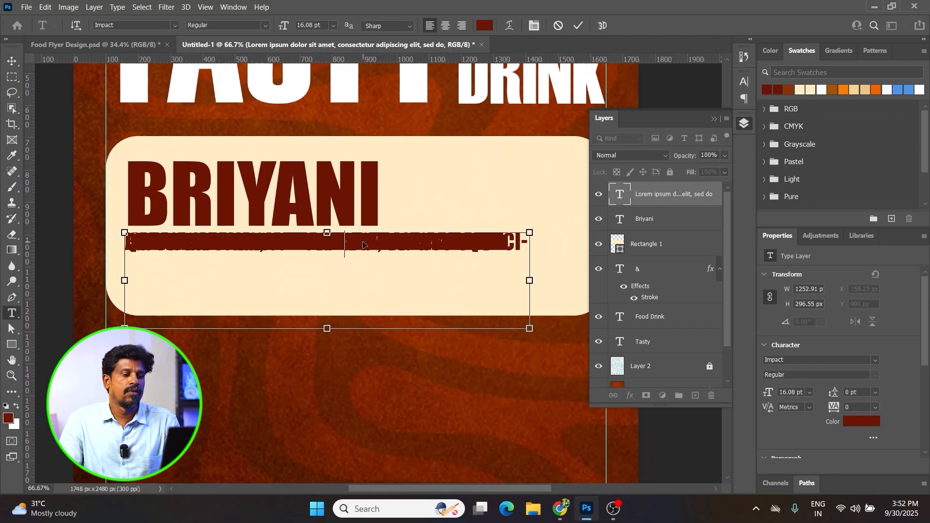
key(ctrl+t)
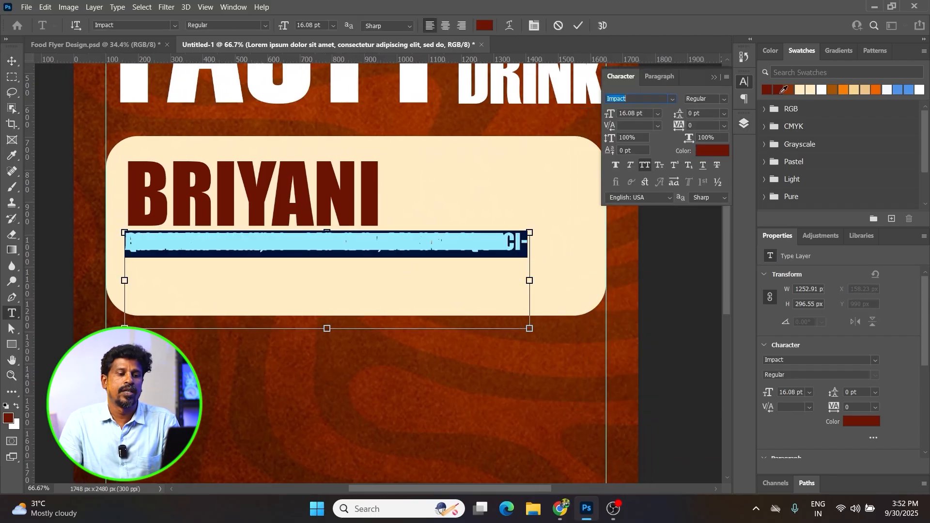
click(724, 114)
click(713, 125)
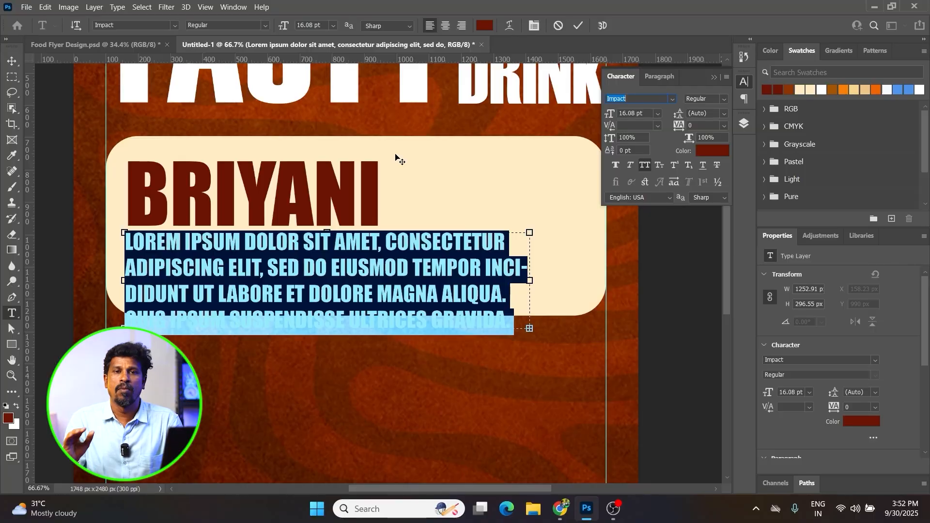
text(sora)
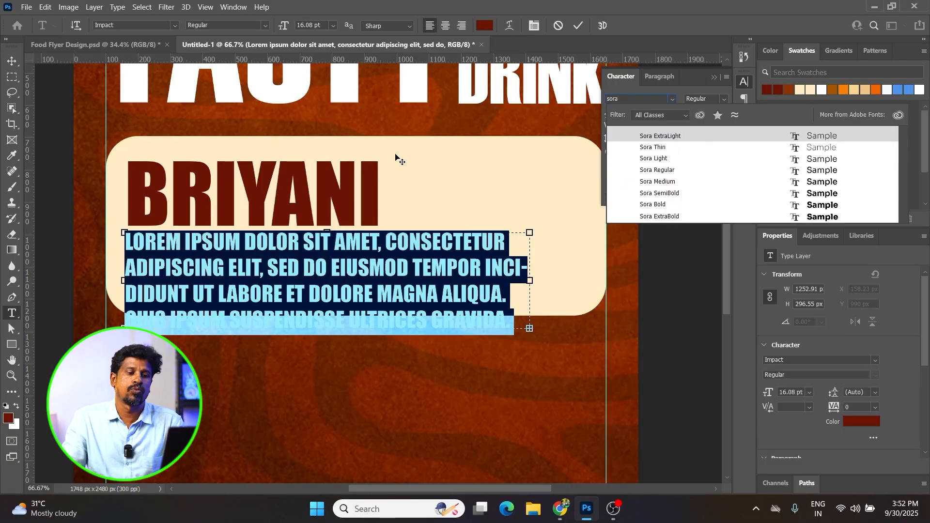
click(679, 171)
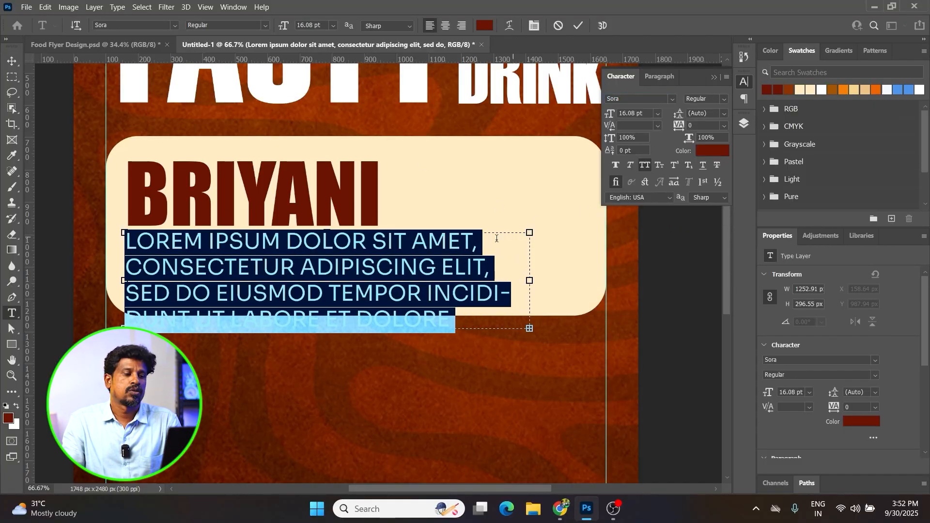
click(645, 165)
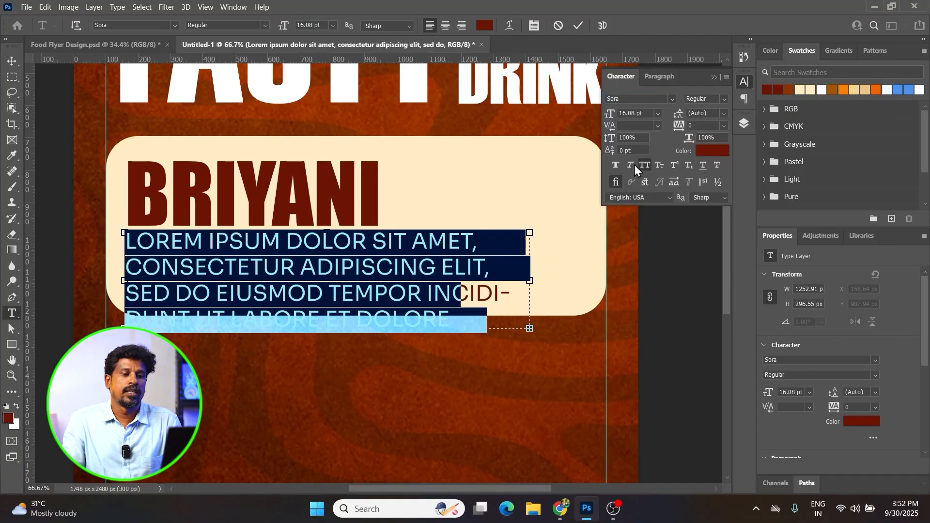
Try to delete all placeholder text following "labore et" in the paragraph
click(462, 313)
drag(457, 293, 535, 376)
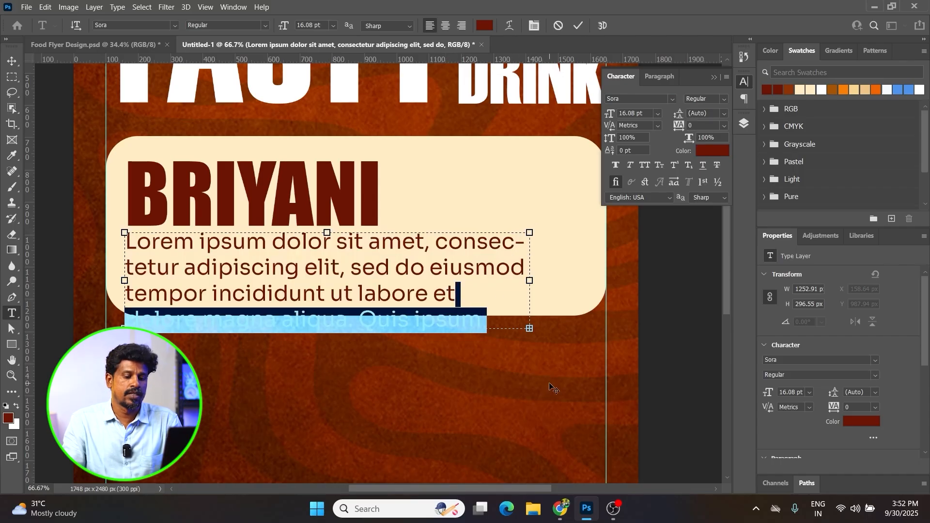
key(BackSpace)
key(Delete)
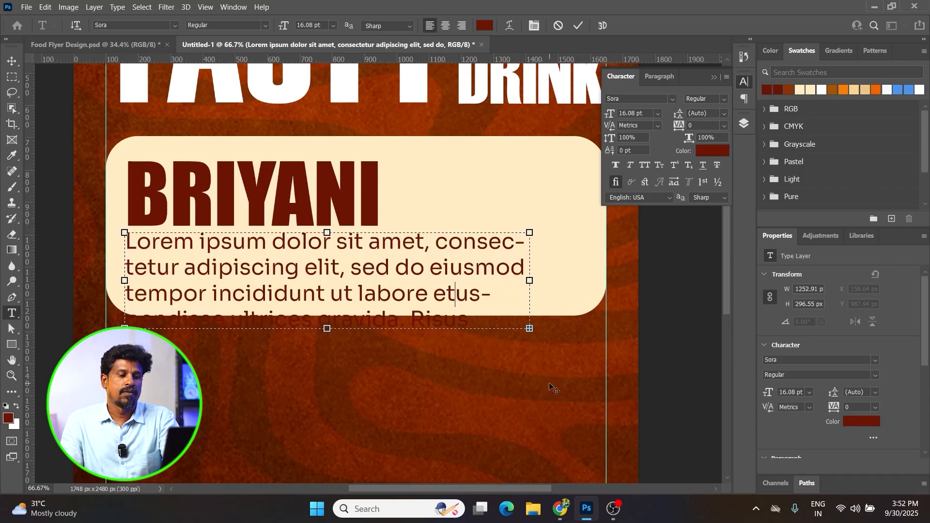
key(Delete)
key(Delete)
key(Delete)
key(Delete)
key(Delete)
key(Delete)
key(Delete)
key(Delete)
key(Delete)
key(Delete)
key(Delete)
key(Delete)
key(Delete)
key(Delete)
key(Delete)
key(Delete)
key(Delete)
key(Delete)
key(Delete)
key(Delete)
key(ctrl+shift+End)
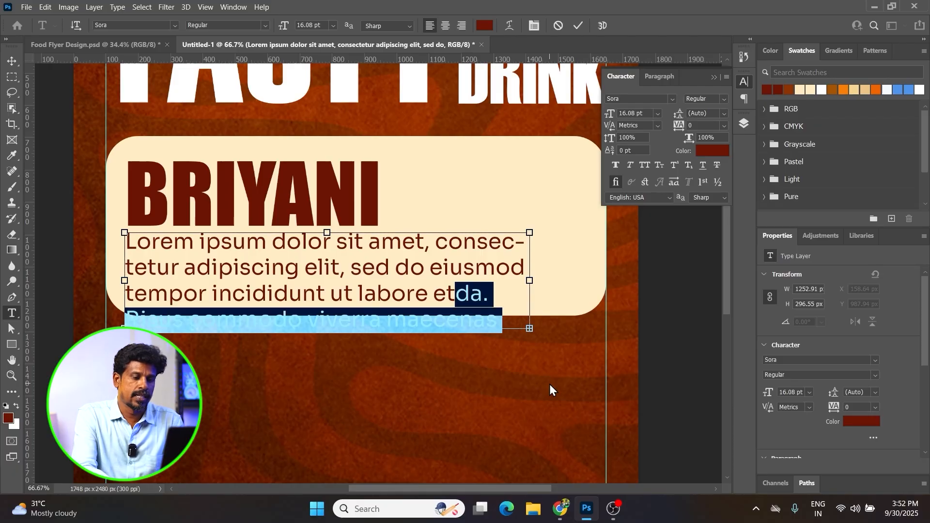
key(Delete)
Set the whole paragraph to 14 pt with automatic leading and turn off All Caps
key(ctrl+a)
drag(646, 113, 614, 118)
text(14)
key(Return)
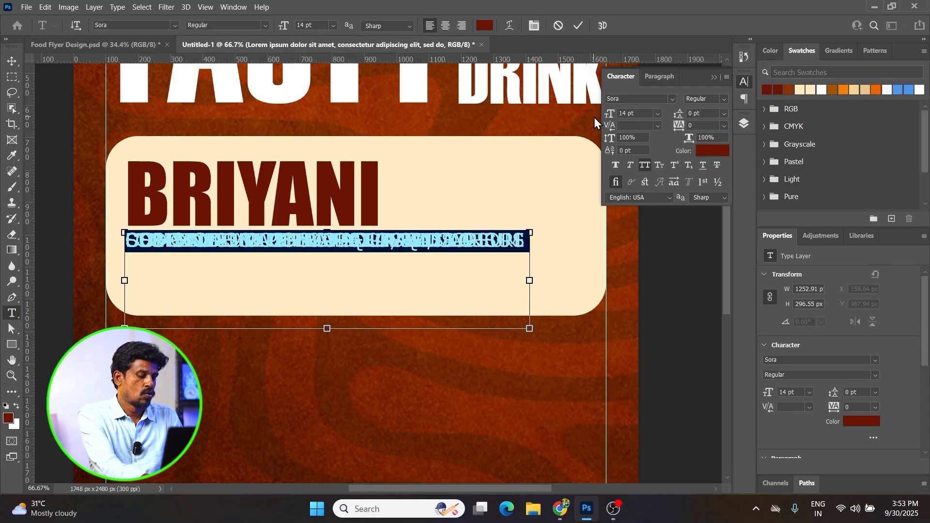
key(ctrl+alt+shift+a)
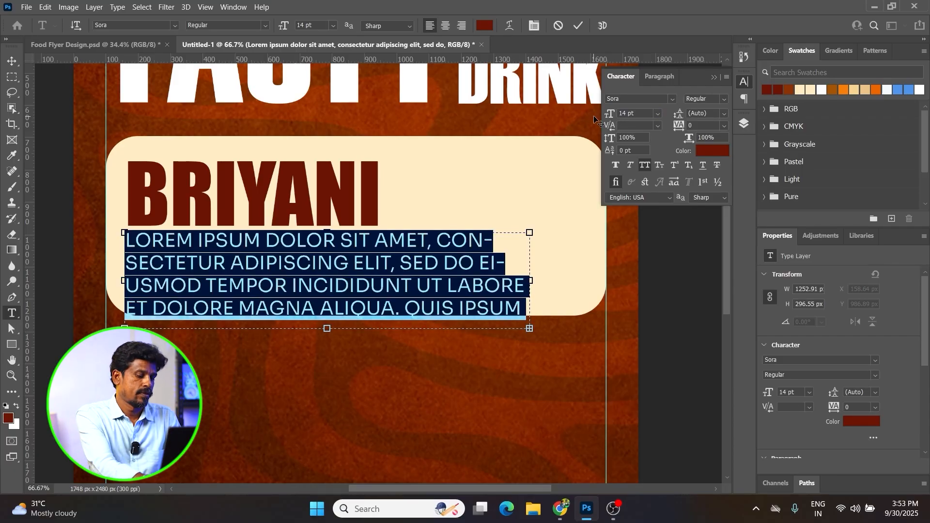
click(646, 166)
Delete the overflowing placeholder text following the word "gravida"
click(334, 261)
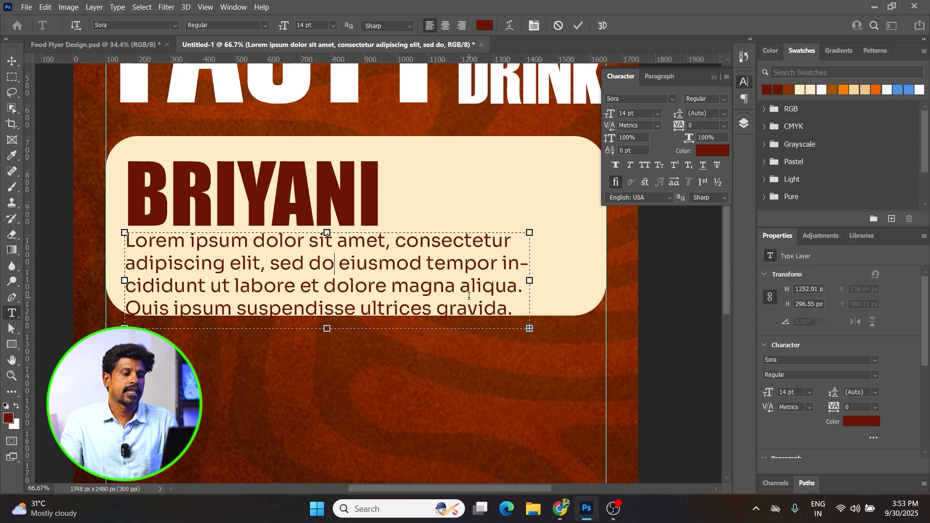
drag(510, 312, 554, 333)
key(BackSpace)
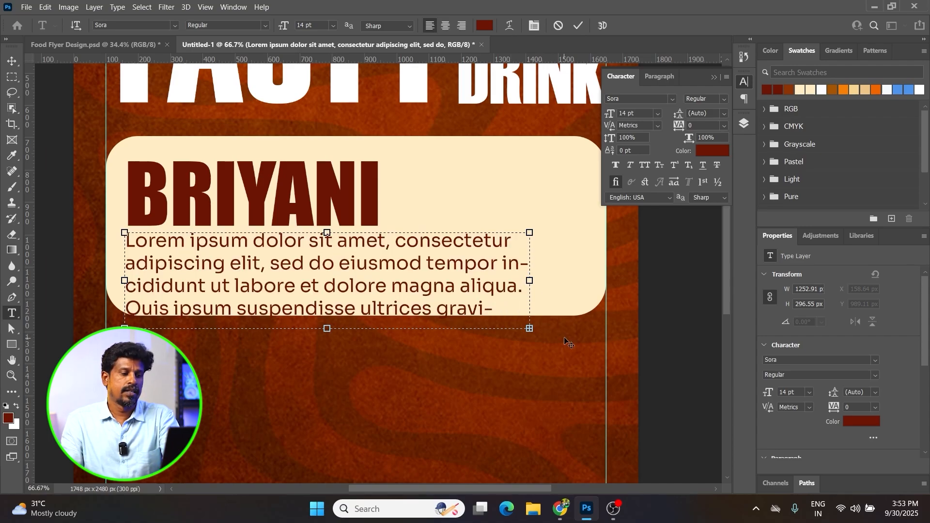
Scale the paragraph down proportionally to a width of about 1110 px, so its type size is about 12.41 pt
key(ctrl+a)
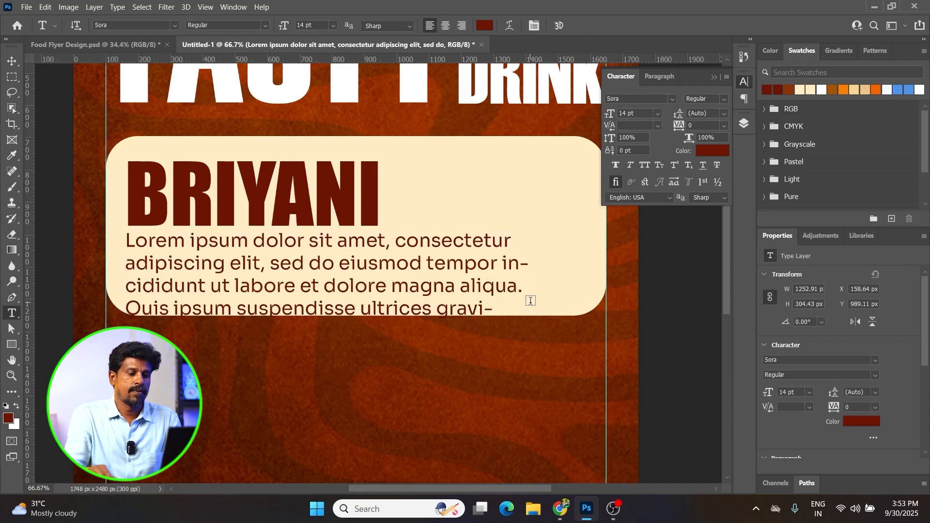
drag(530, 328, 486, 301)
key(Return)
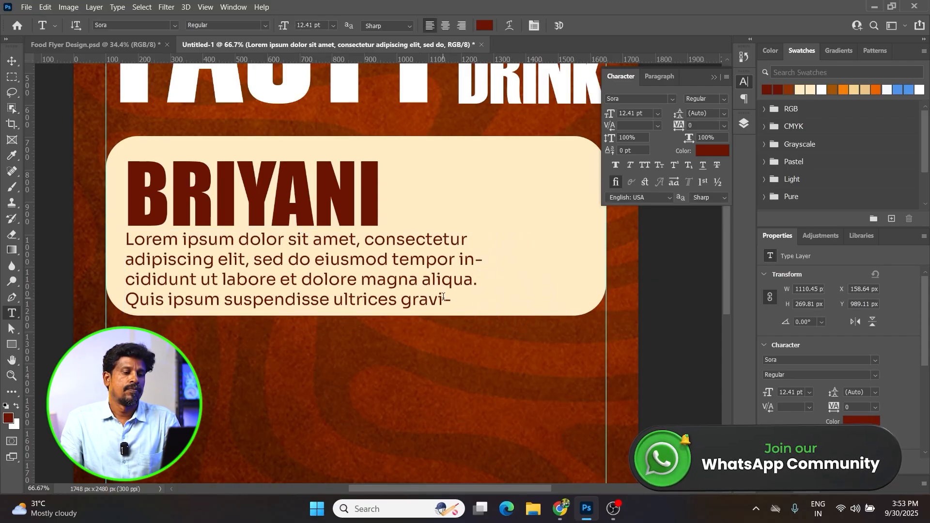
Turn off hyphenation for the whole paragraph
click(432, 284)
key(ctrl+a)
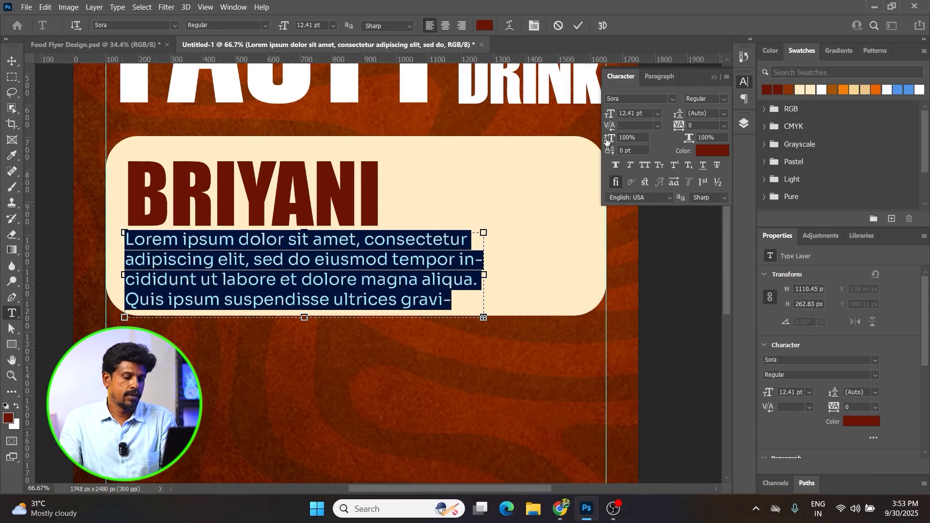
click(660, 76)
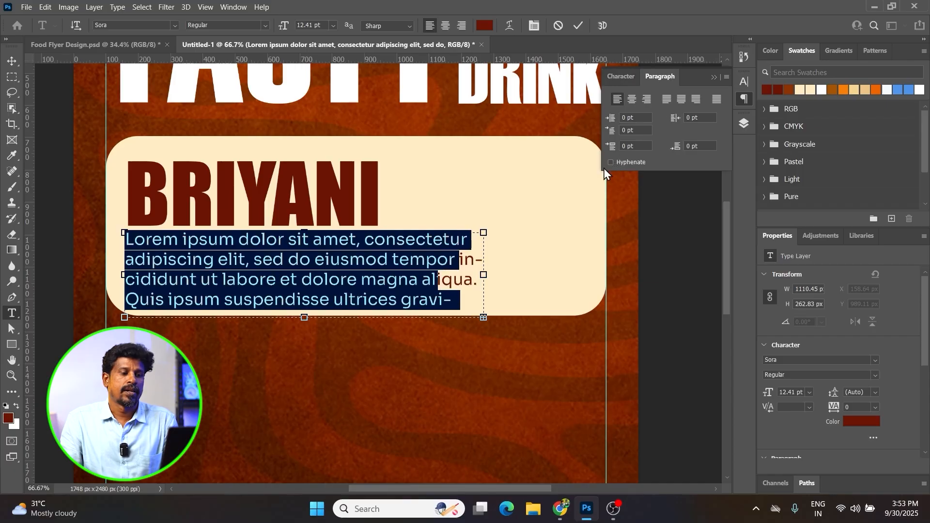
click(373, 279)
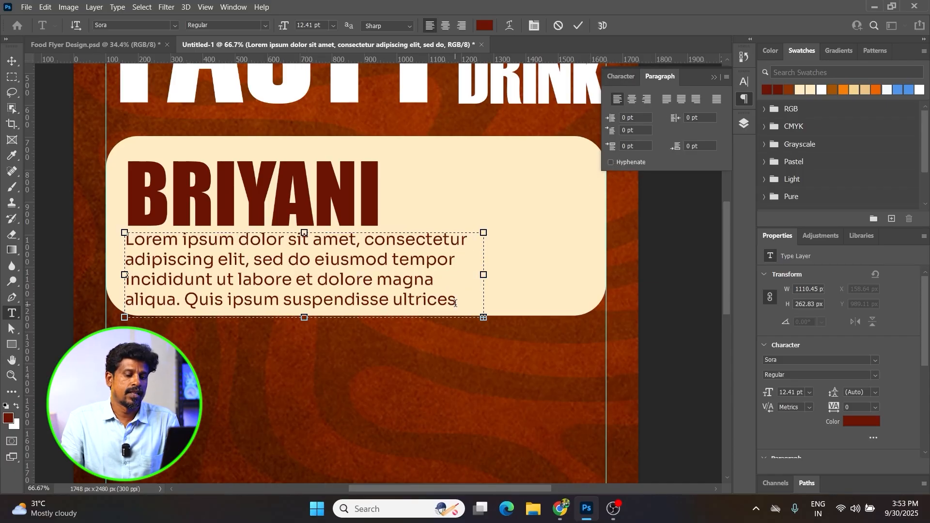
Trim the placeholder text so it ends with "ultrices" and fit the text box to a height of about 251 px
key(BackSpace)
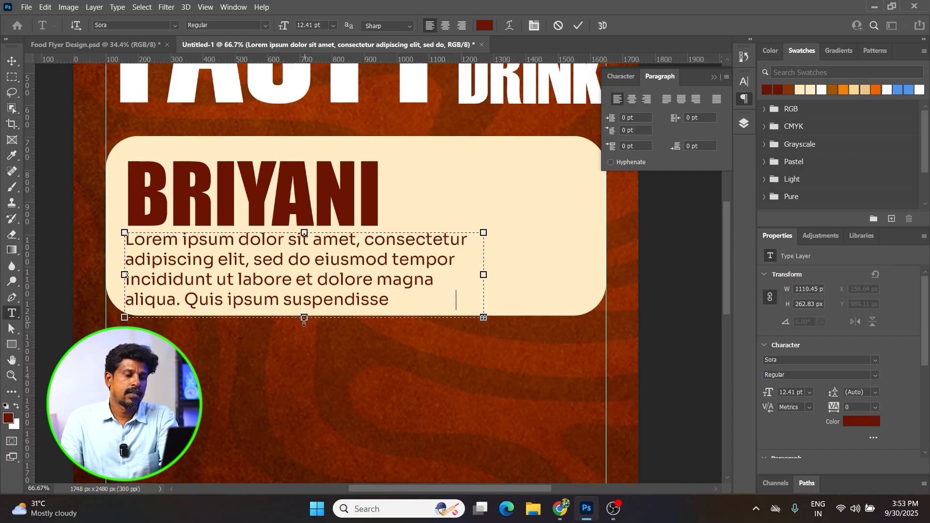
key(Delete)
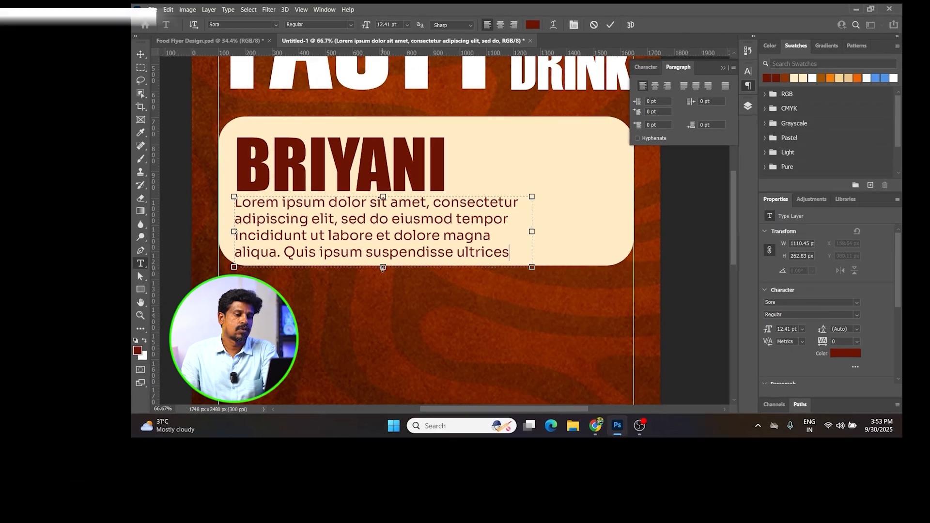
drag(304, 318, 304, 399)
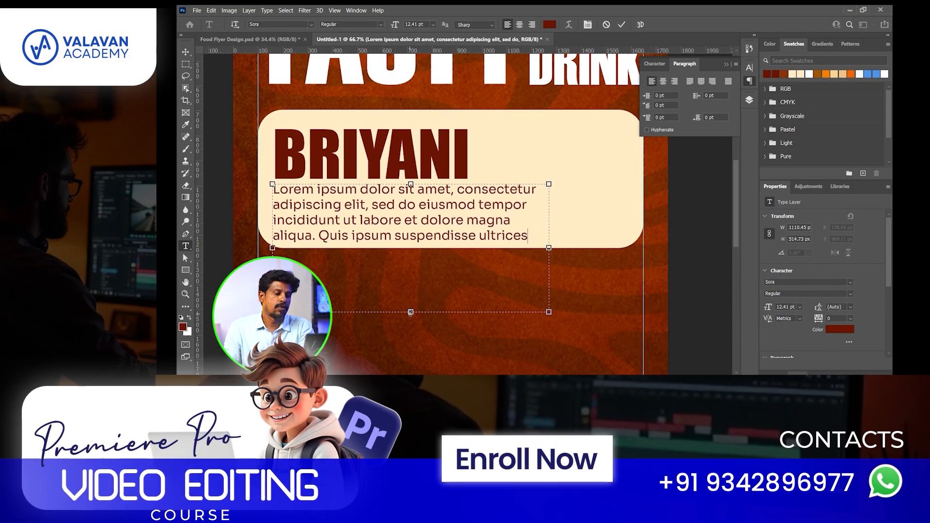
drag(411, 312, 411, 245)
key(ctrl+Return)
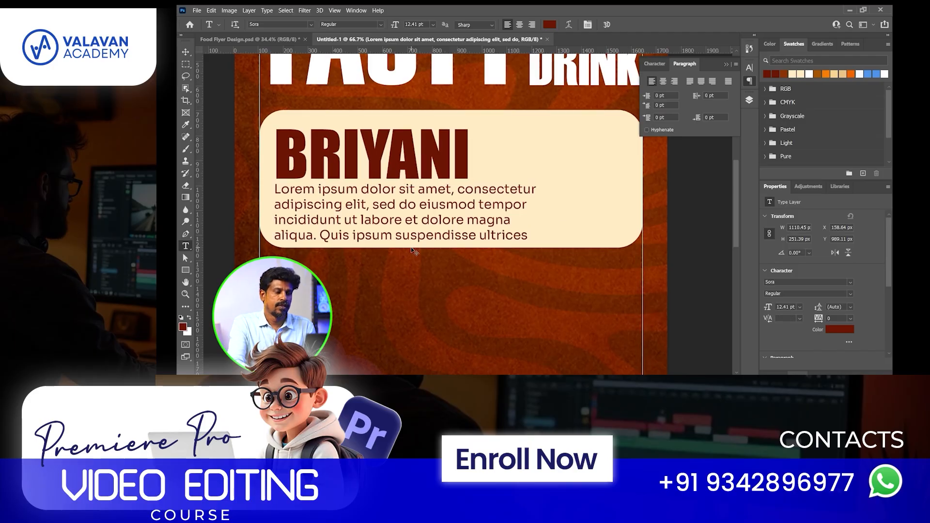
Move the BRIYANI heading straight up by 36 px to leave space above the paragraph
key(ctrl+0)
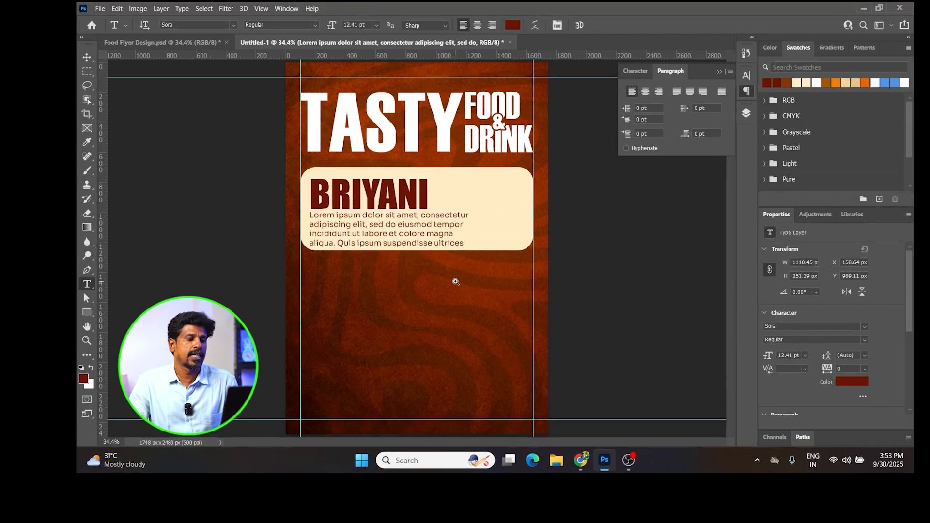
key(z)
click(478, 217)
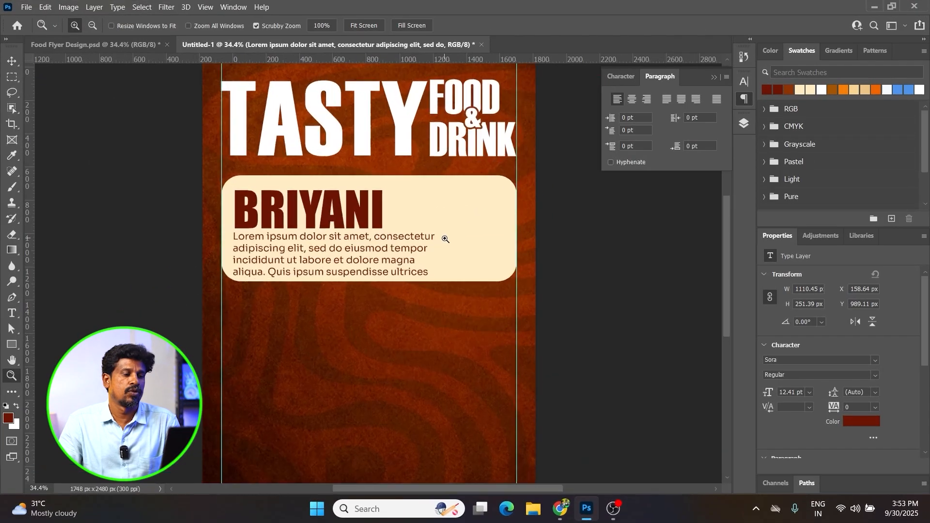
key(v)
drag(352, 192, 352, 184)
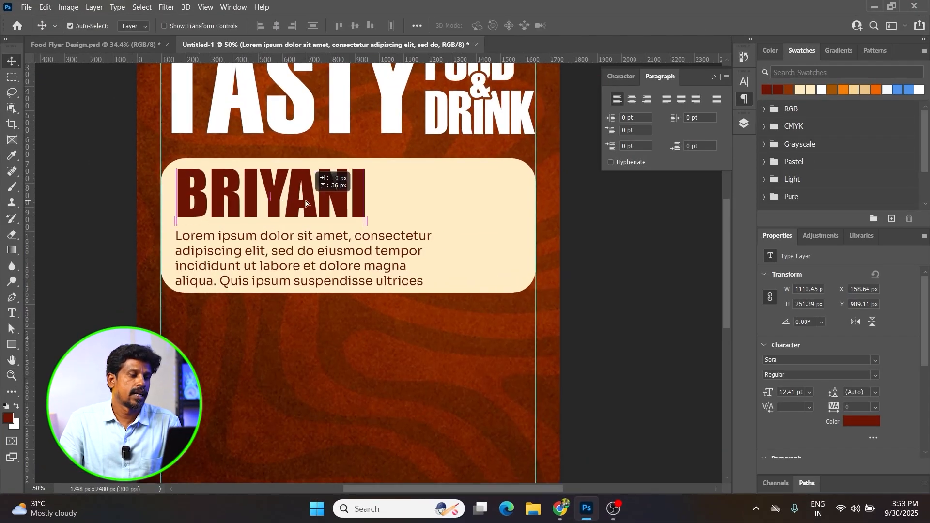
drag(307, 202, 307, 201)
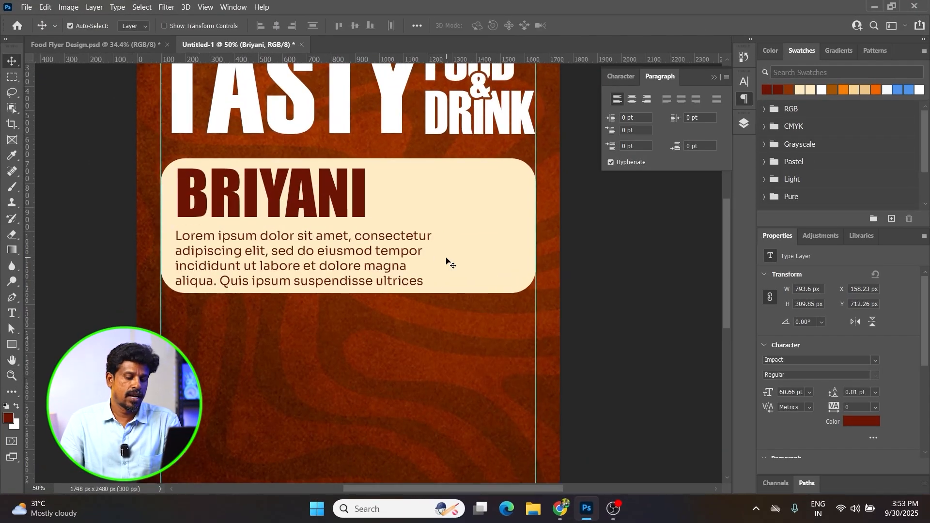
Open the Briyan.jpg food photo as a separate document
key(ctrl+o)
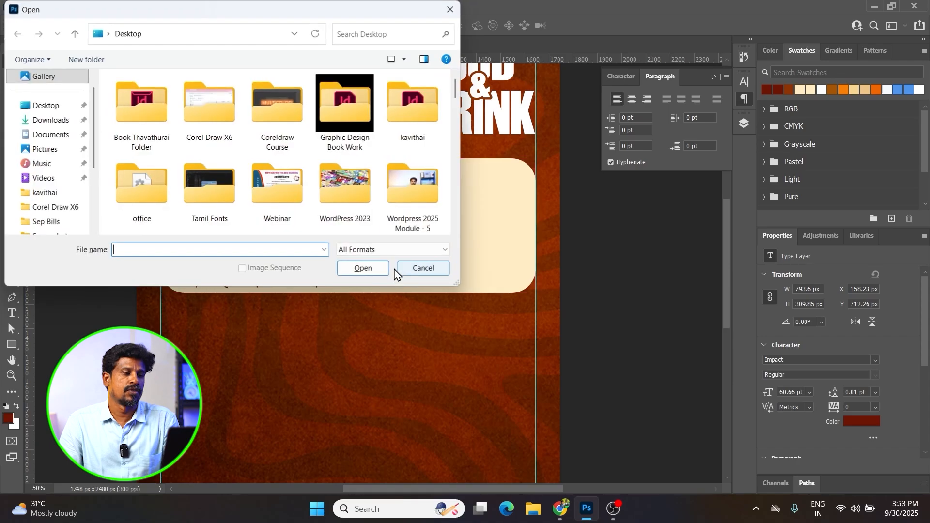
click(38, 125)
click(412, 118)
click(361, 268)
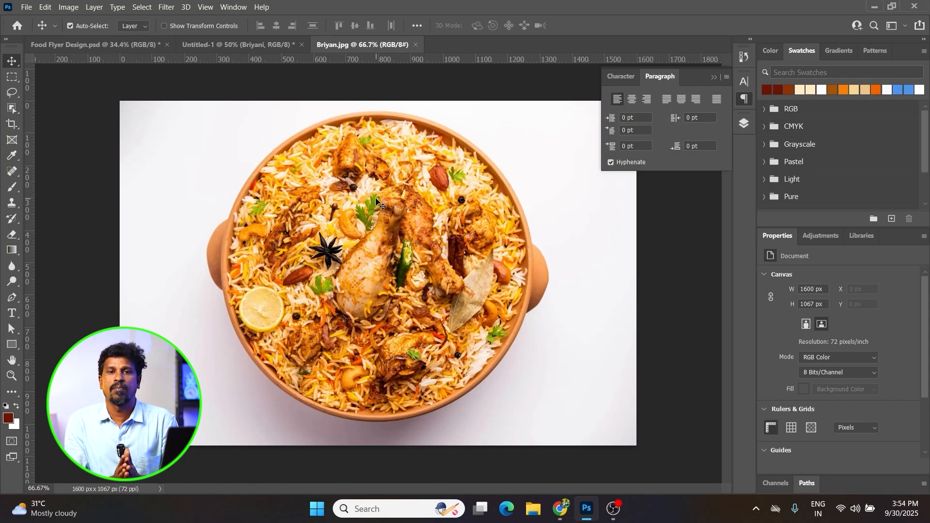
Select the briyani bowl with Select Subject and feather the selection by 1 pixel
click(12, 108)
click(81, 109)
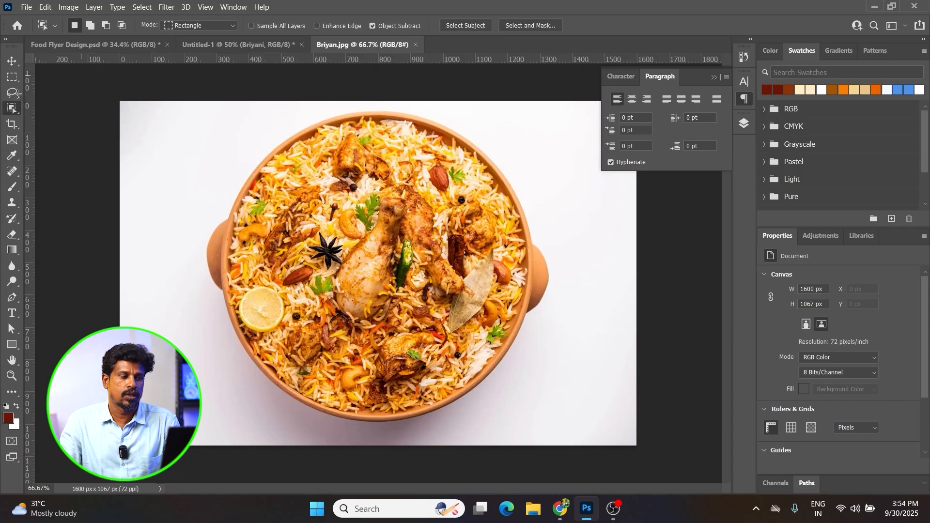
click(476, 26)
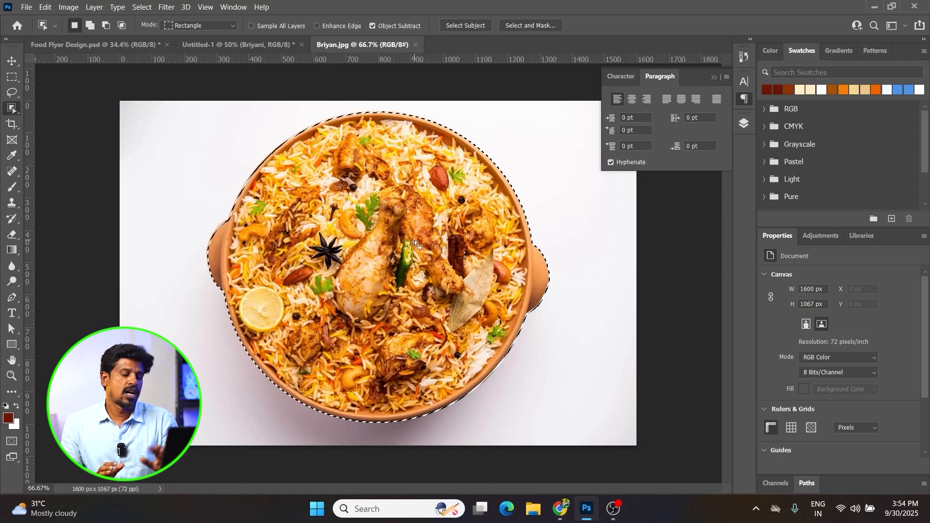
key(shift+F5)
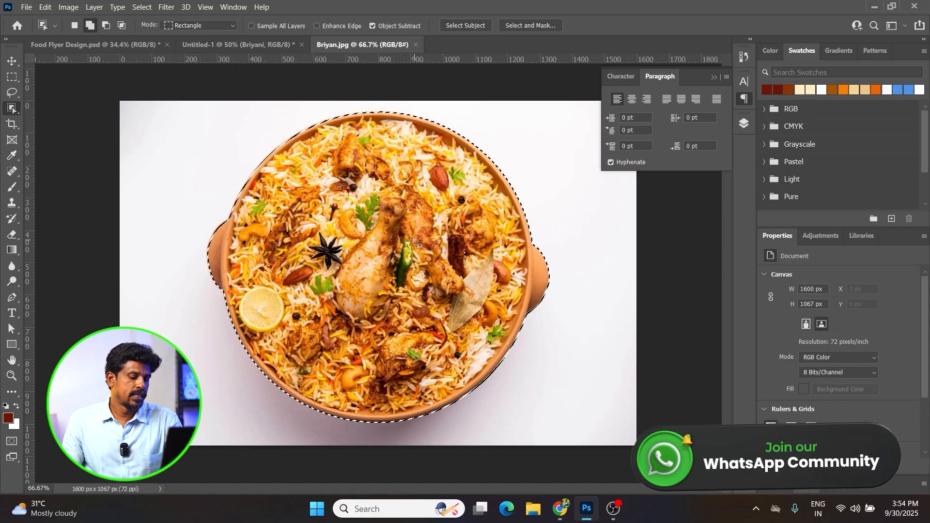
key(shift+F6)
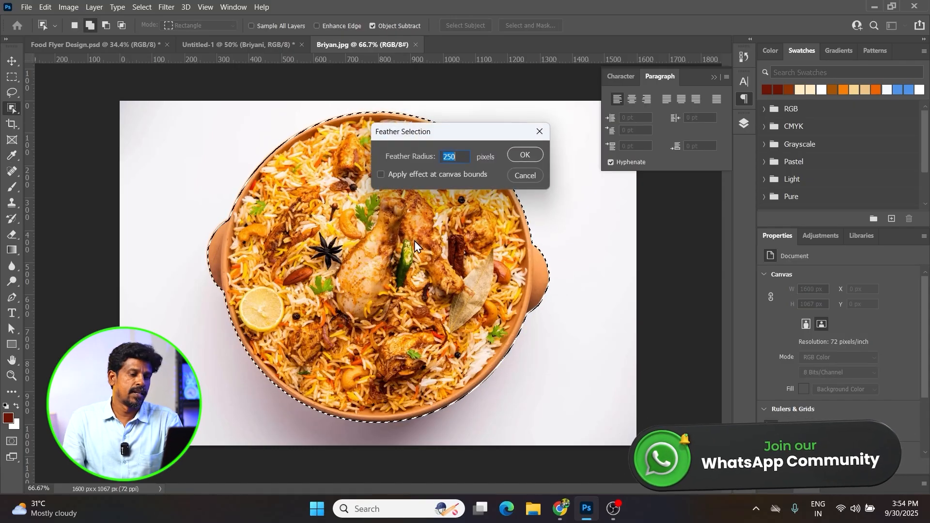
text(1)
key(Return)
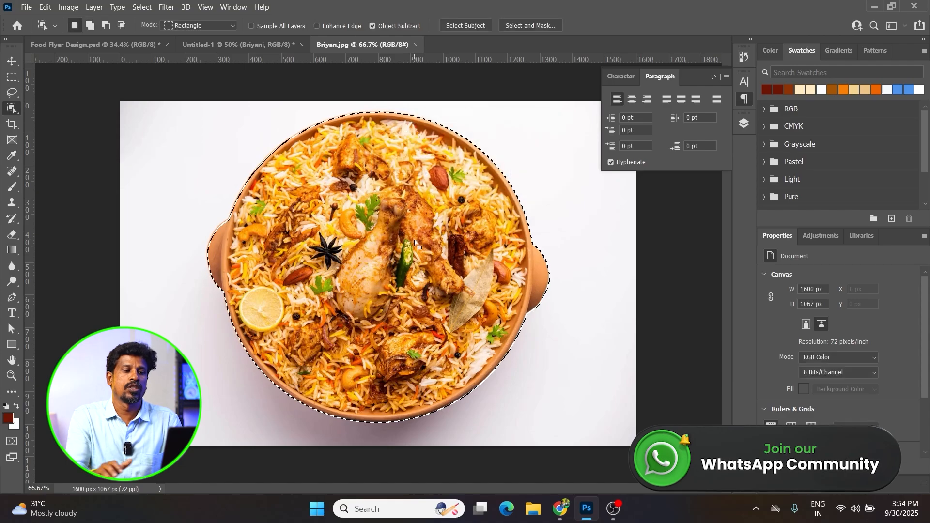
Copy the selected briyani bowl into the Untitled-1 flyer and place it over the right end of the cream panel
click(252, 46)
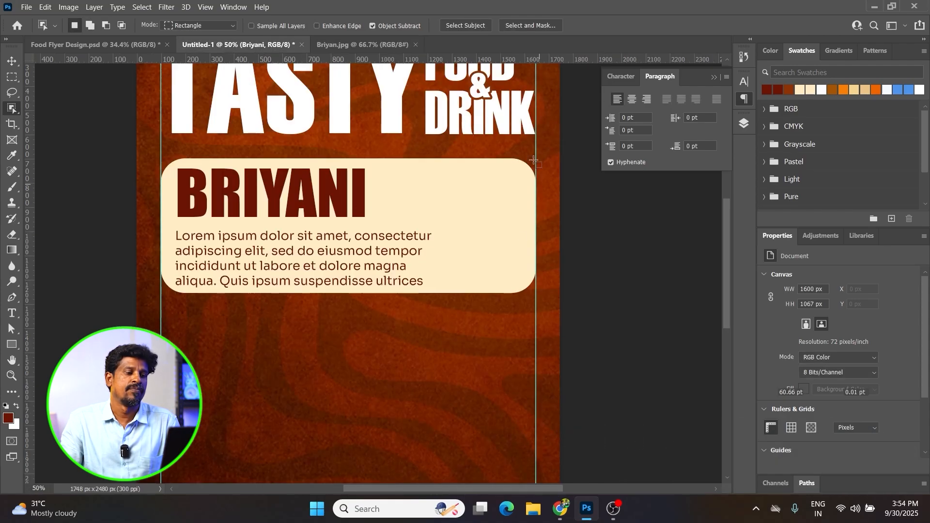
key(ctrl+v)
key(v)
drag(391, 180, 501, 169)
Scale the bowl to about 43% and rotate it clockwise so its lemon slice sits at the upper left
key(ctrl+t)
drag(605, 241, 517, 198)
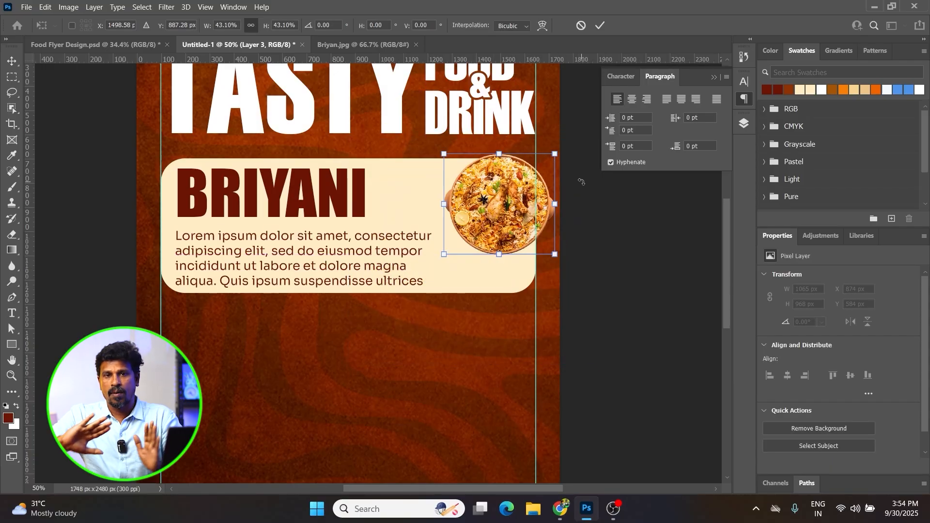
drag(567, 141, 572, 203)
key(Return)
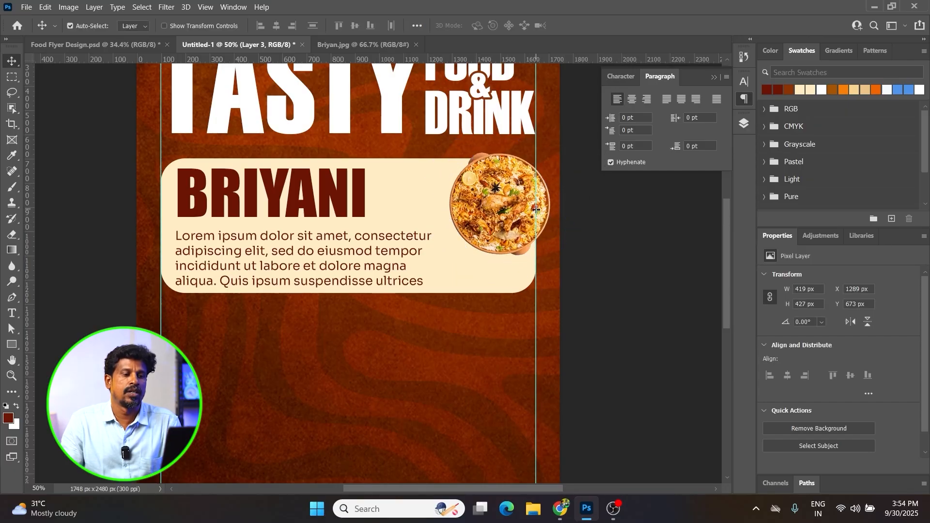
Make white the foreground colour and move the bowl about 20 px left and 30 px up
key(x)
click(571, 217)
key(ctrl+space)
ctrl+click(515, 214)
ctrl+click(515, 215)
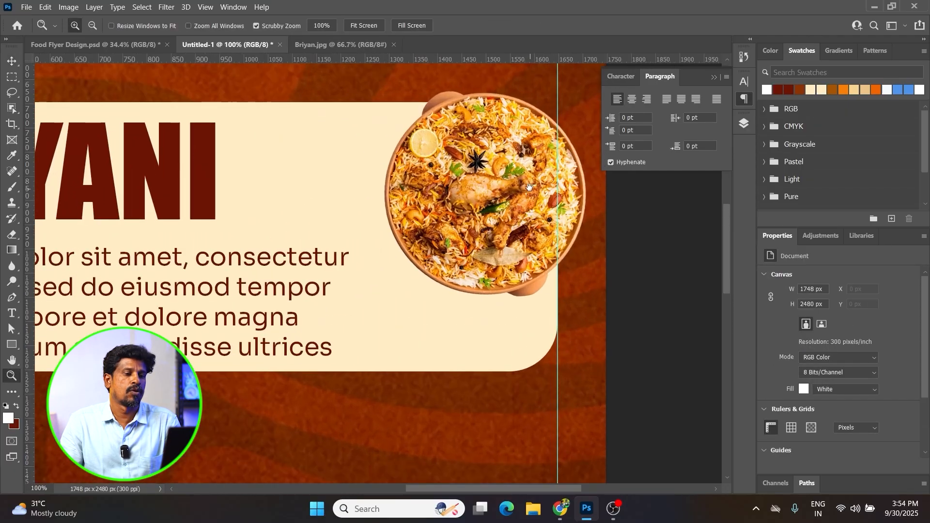
drag(514, 193, 497, 280)
drag(487, 235, 477, 223)
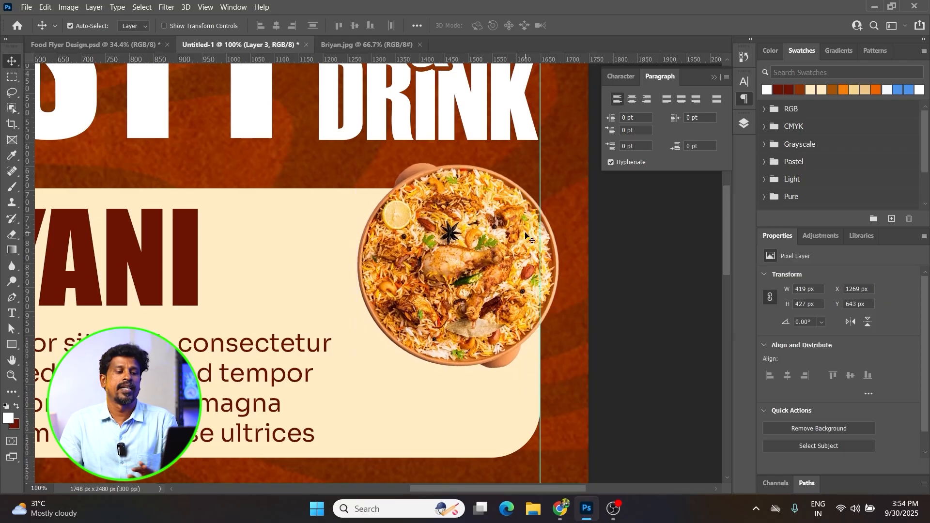
Enlarge the bowl proportionally to about 483 by 493 px, extending it down and to the left
key(ctrl+t)
drag(361, 369, 325, 401)
key(Return)
key(z)
key(ctrl+0)
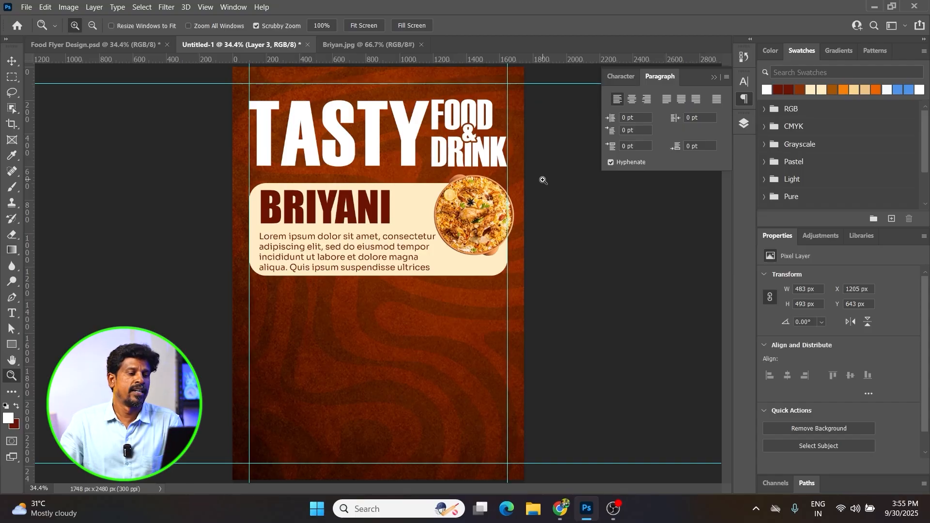
Draw a white circle about 280 px wide with the Ellipse tool, just below the cream panel
key(v)
click(480, 266)
key(z)
double_click(491, 265)
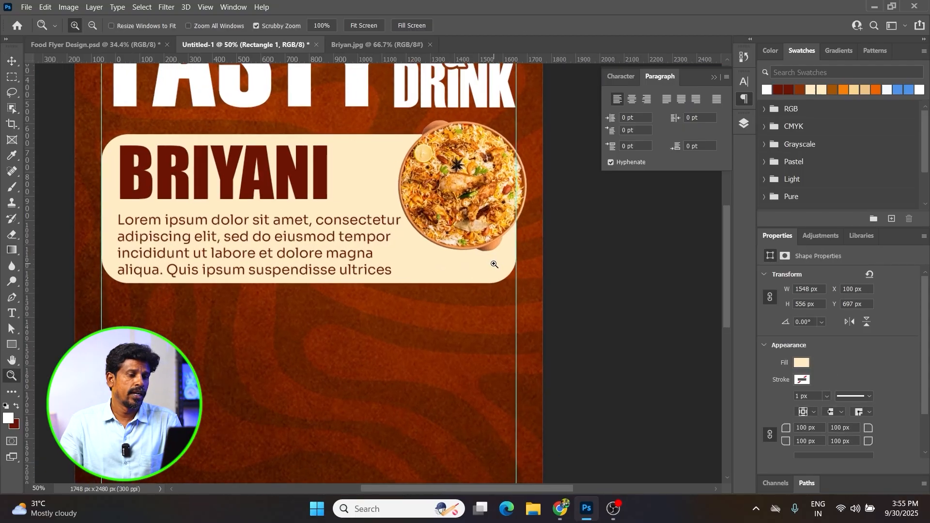
drag(384, 252, 433, 302)
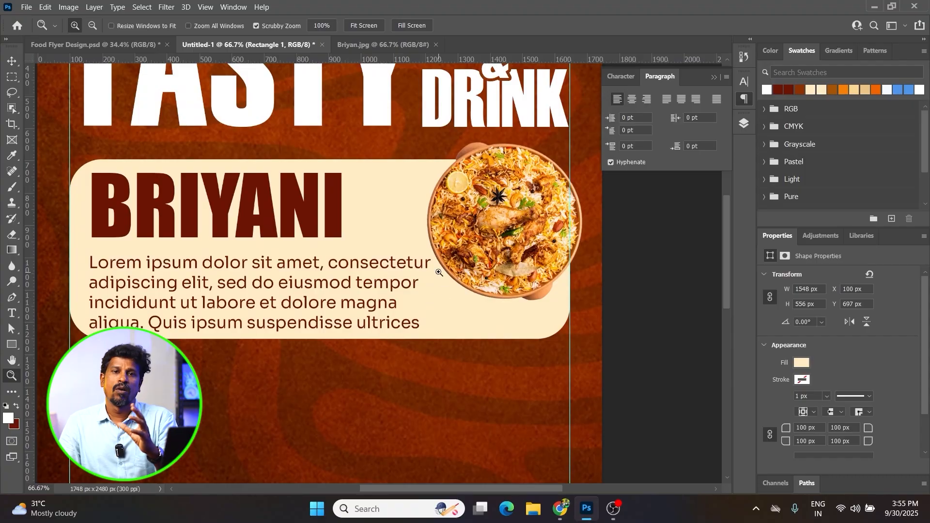
right_click(12, 345)
click(51, 356)
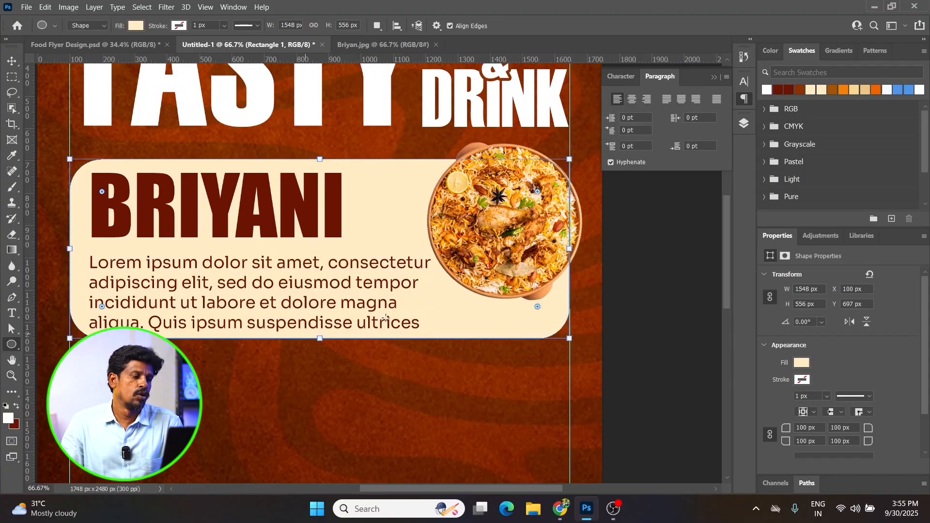
drag(502, 321, 451, 275)
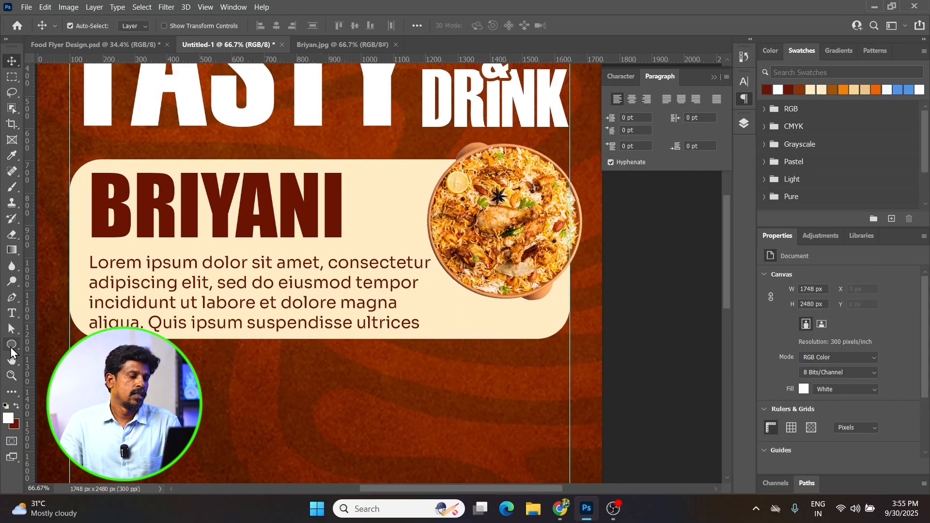
click(12, 346)
drag(228, 420, 318, 330)
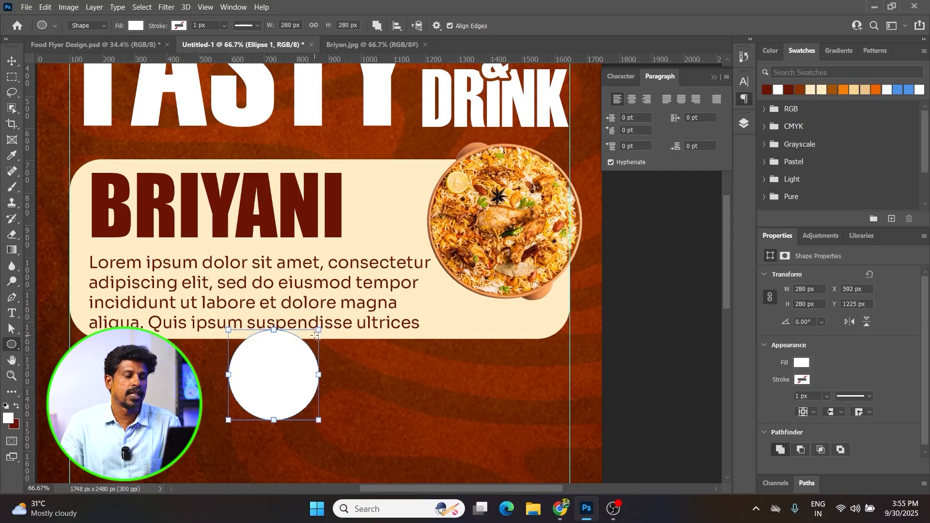
Move the circle onto the bowl's lower-left edge and shrink it to about 202 px wide
key(v)
drag(262, 373, 465, 308)
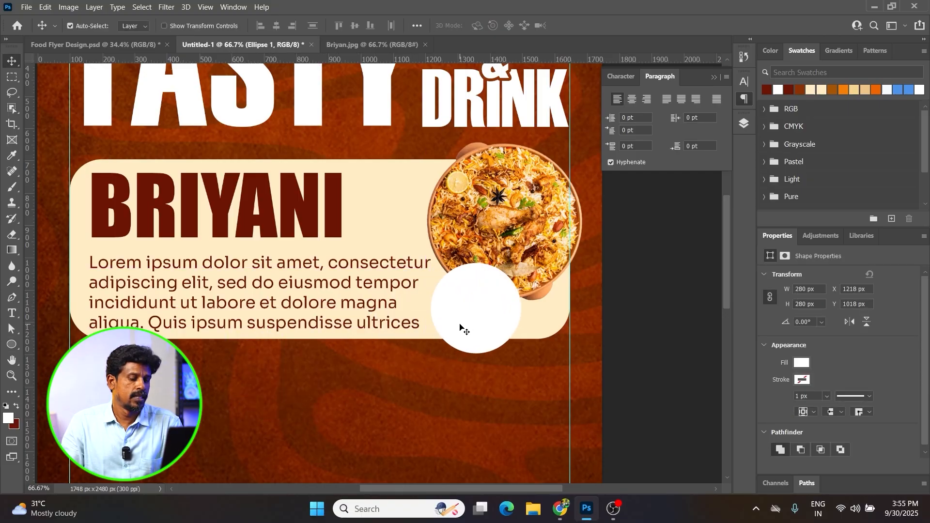
key(u)
drag(476, 354, 473, 330)
key(v)
drag(484, 294, 481, 295)
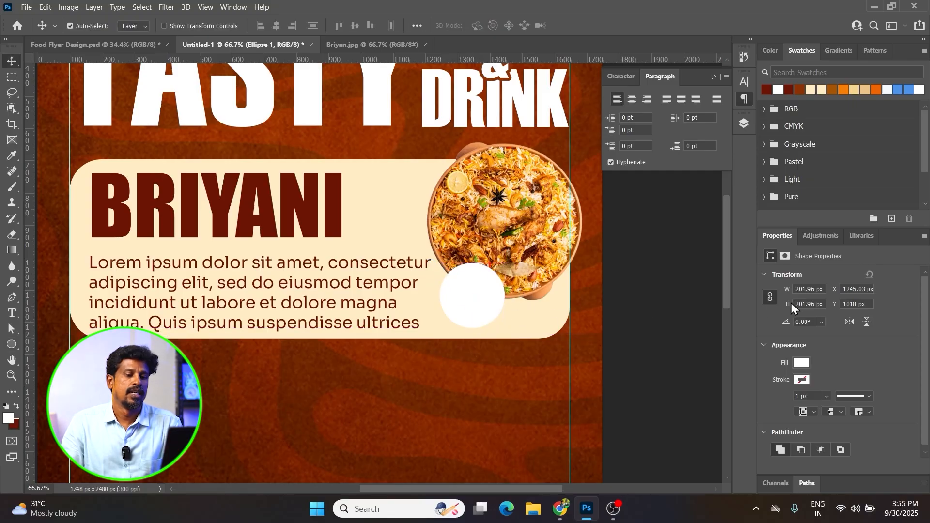
Fill the circle with the recently used dark maroon
click(802, 363)
click(762, 354)
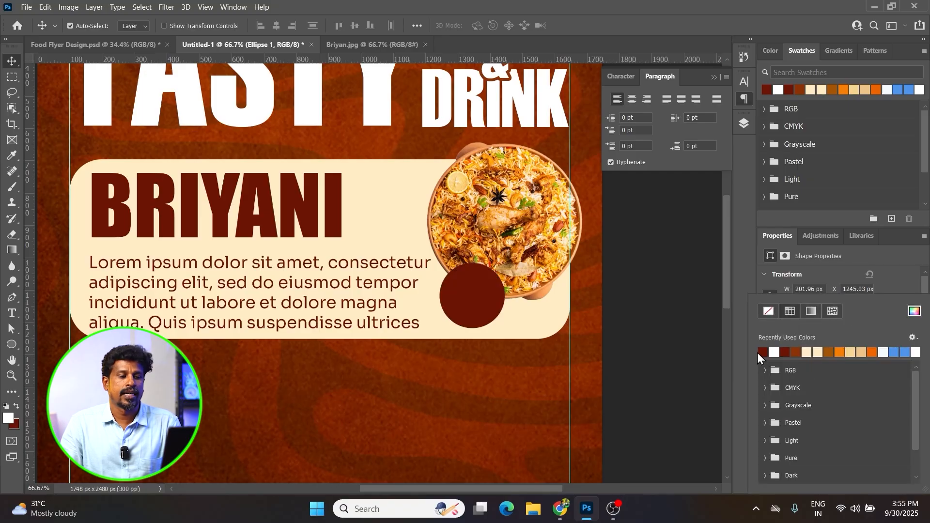
click(650, 327)
click(498, 312)
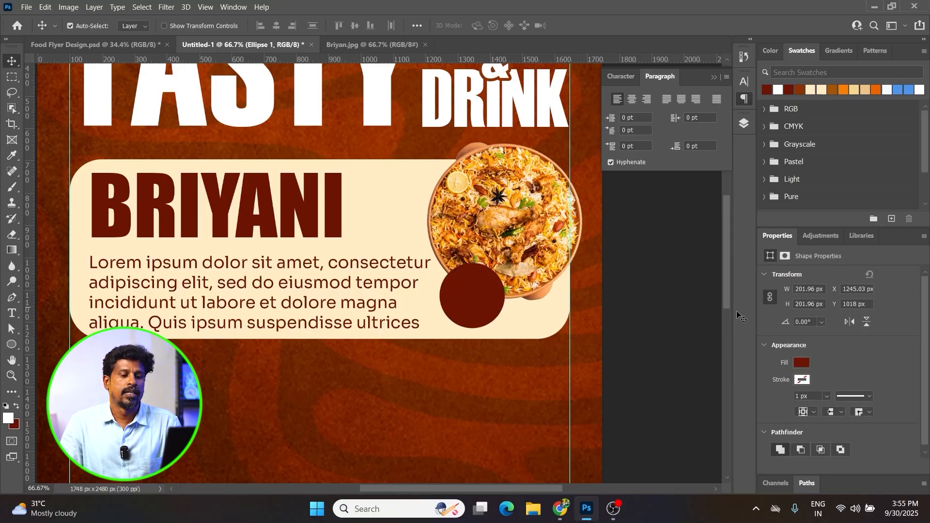
Give the maroon circle an orange stroke 10 px wide
click(804, 375)
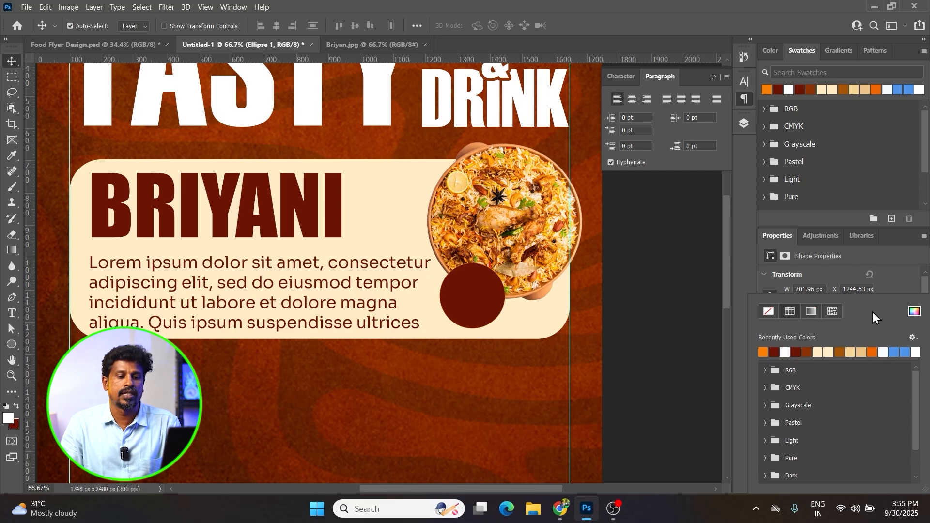
click(886, 283)
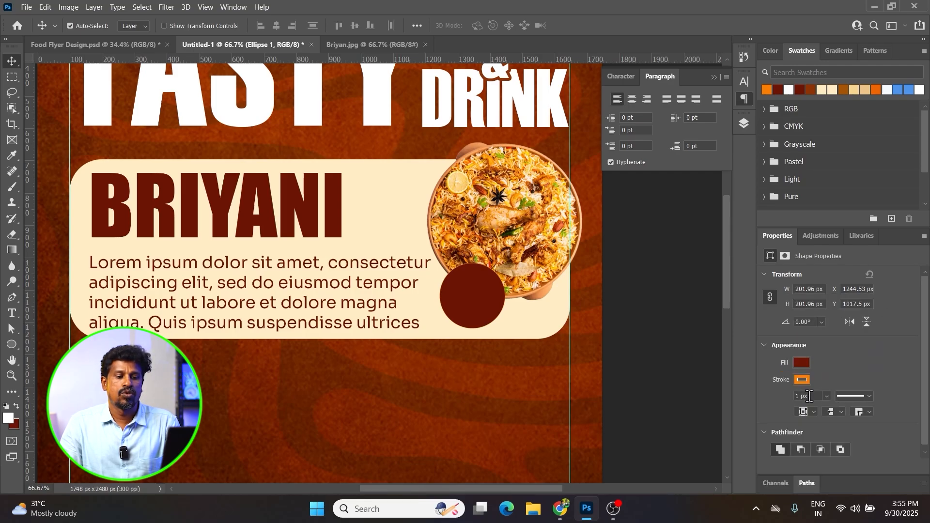
text(10)
key(Return)
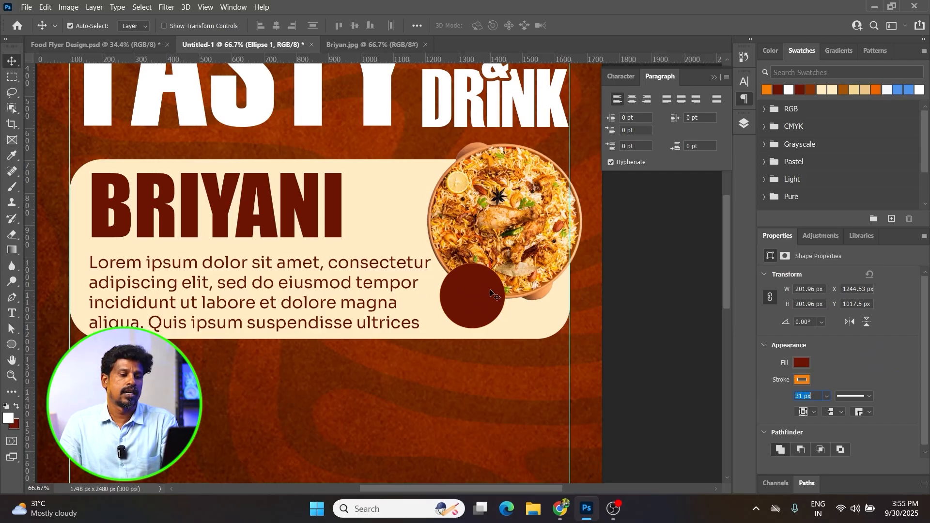
key(Return)
click(813, 396)
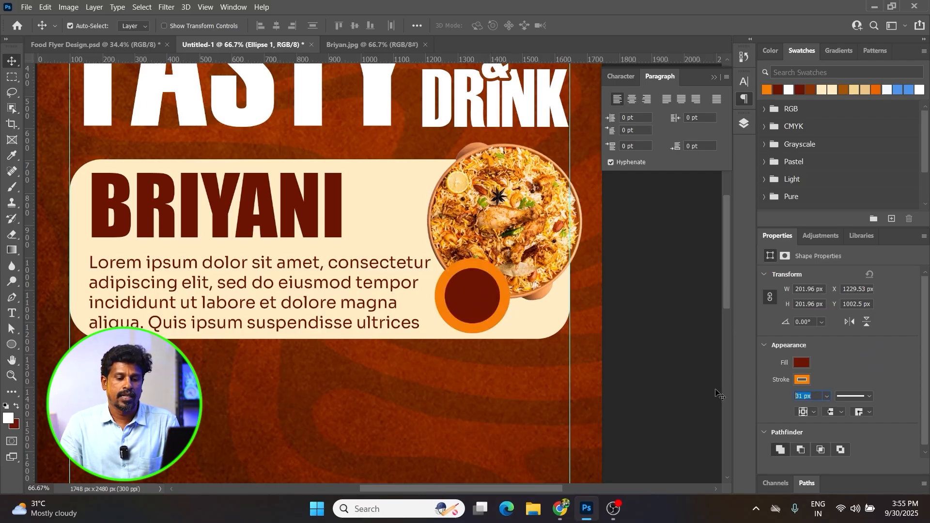
text(10)
key(Return)
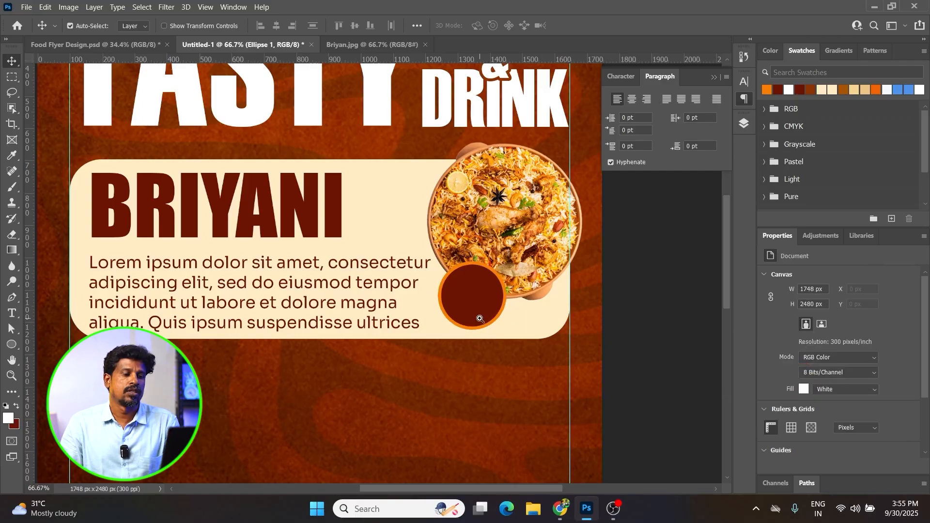
Add the price text "299" in white Impact at 16.08 pt just below the maroon circle
scroll(475, 313, up, 2)
key(t)
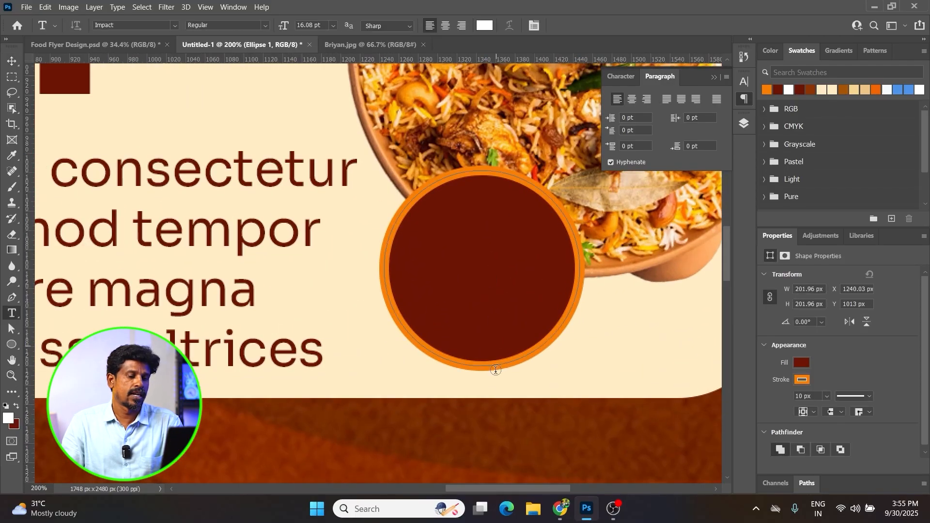
click(455, 426)
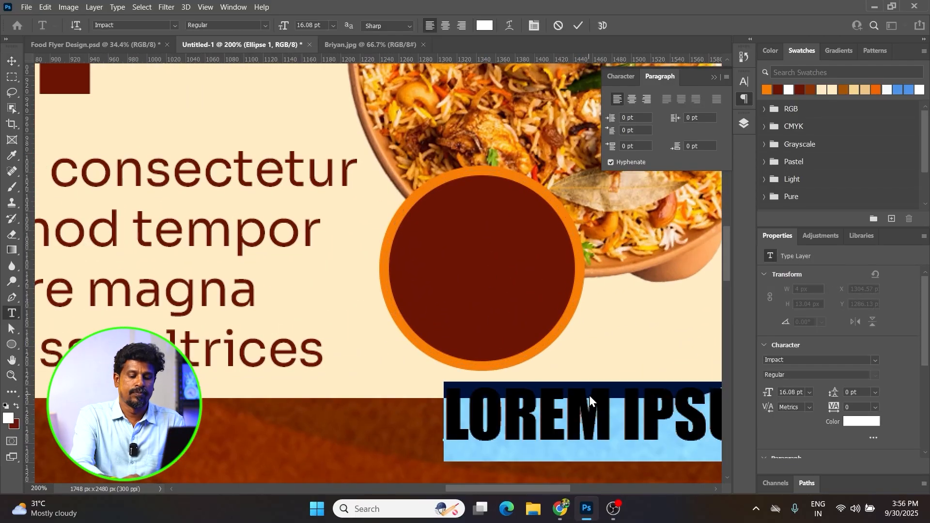
text(299)
key(ctrl+Return)
key(v)
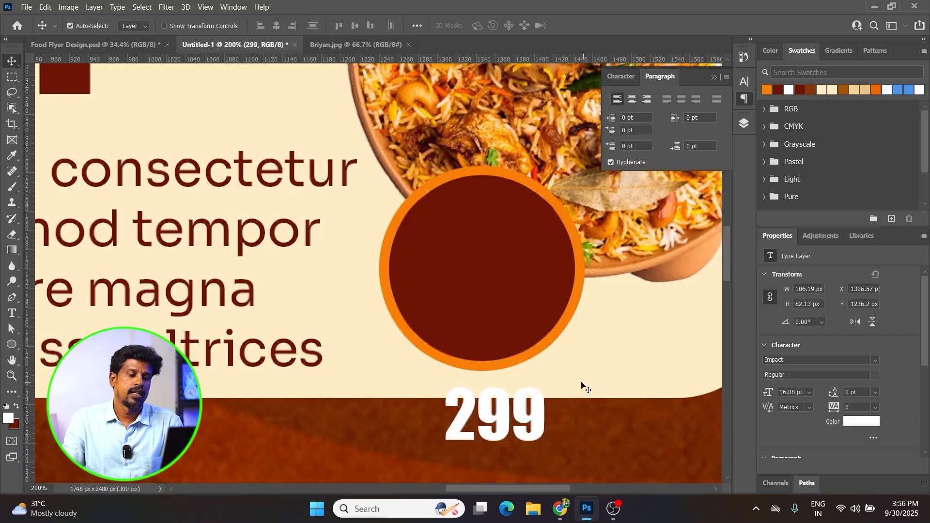
Move the 299 price into the maroon circle, enlarge it to about 24.23 pt and centre it there
drag(540, 417, 517, 275)
key(ctrl+t)
drag(523, 240, 570, 202)
key(Return)
mouse_move(557, 264)
mouse_down()
mouse_move(540, 273)
mouse_move(542, 260)
mouse_up()
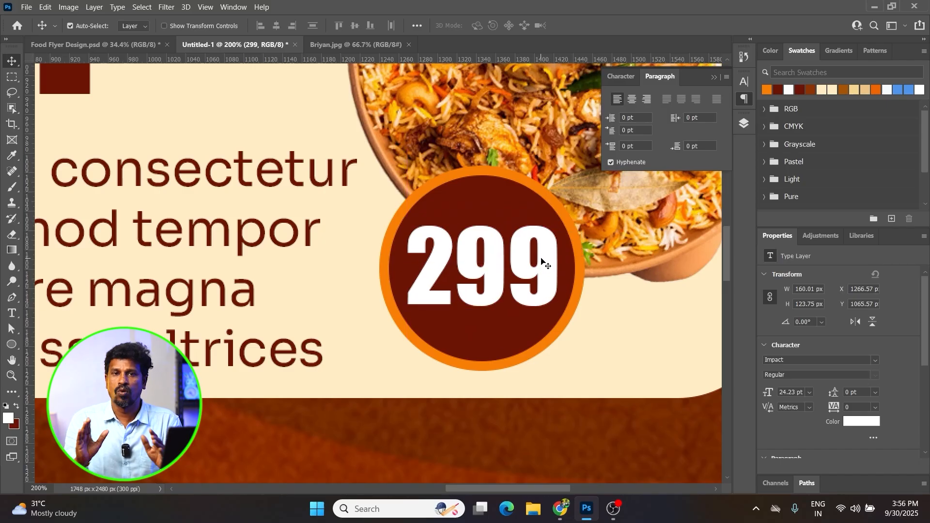
key(ctrl+minus)
key(ctrl+minus)
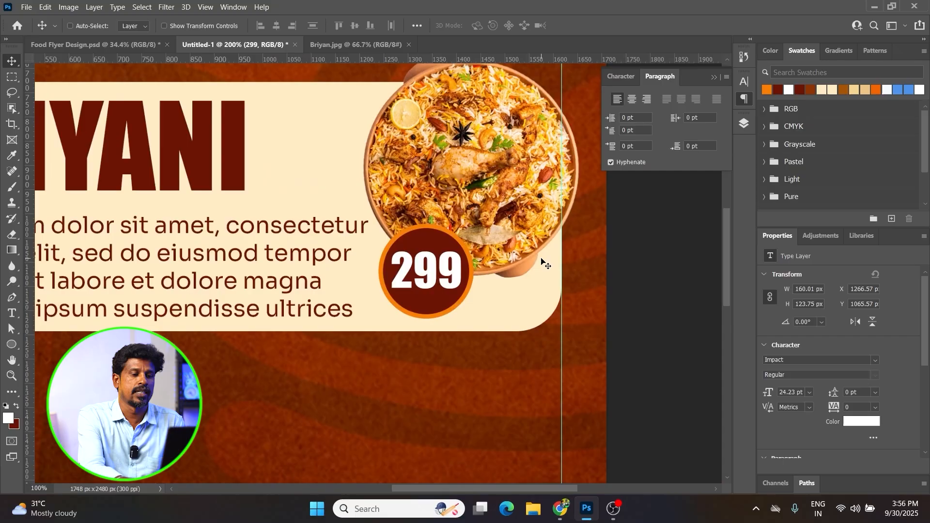
key(z)
click(426, 269)
click(427, 269)
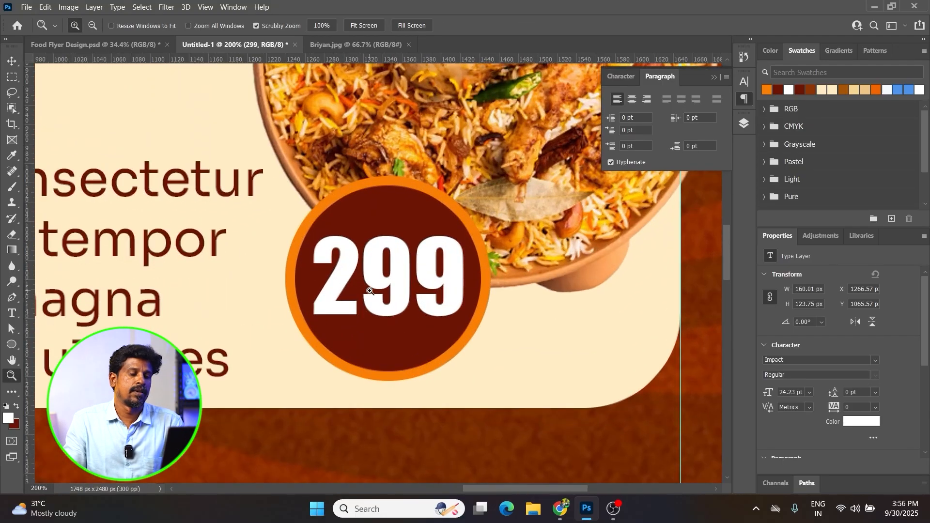
key(t)
click(320, 282)
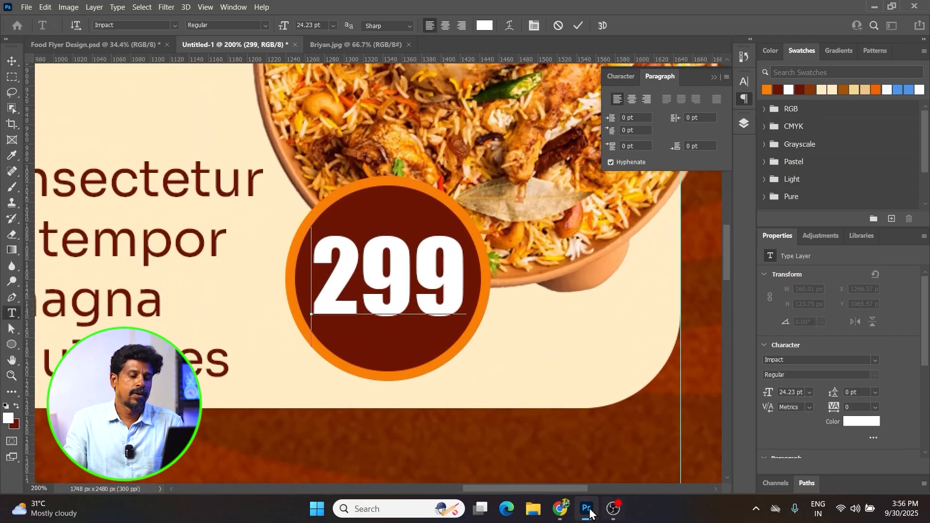
Examine the rupee symbol in the BRIYANI price badge of Food Flyer Design.psd
click(135, 45)
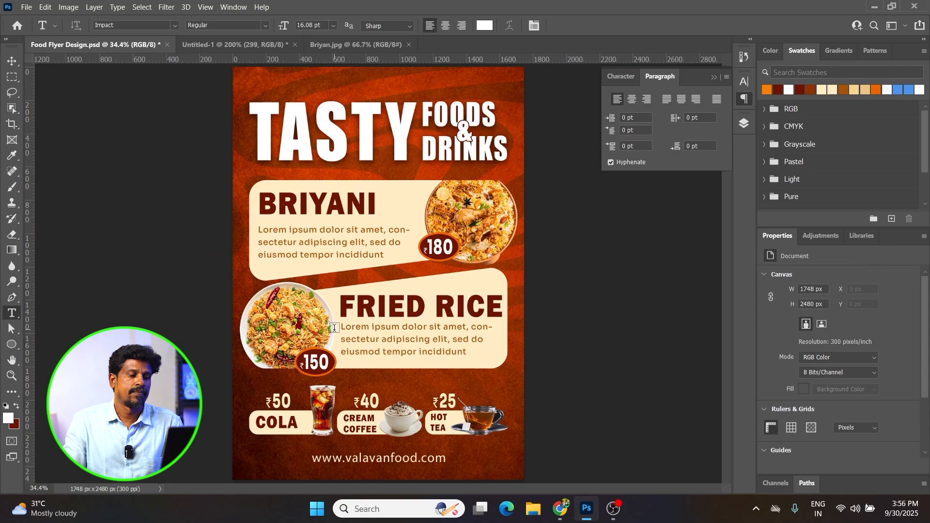
key(ctrl+space)
drag(422, 241, 470, 264)
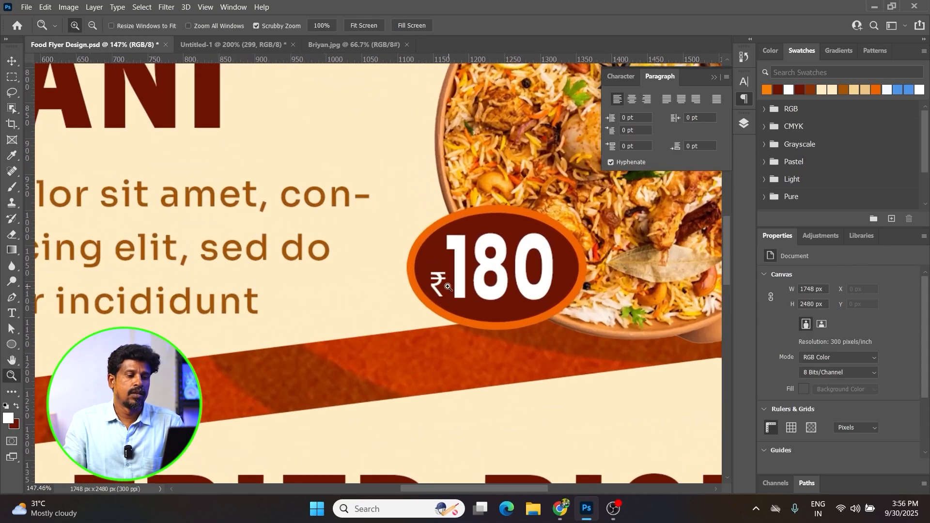
click(435, 283)
key(Escape)
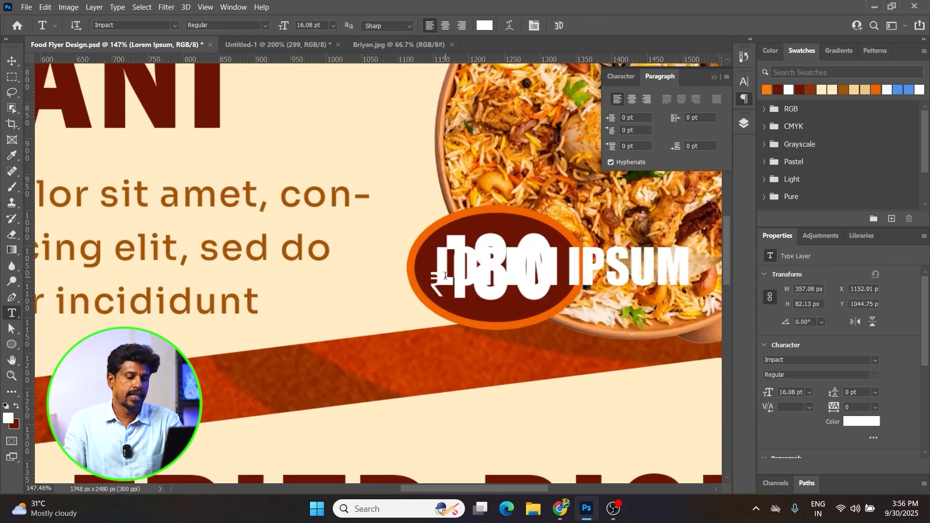
key(ctrl+z)
key(ctrl+shift+z)
key(ctrl+z)
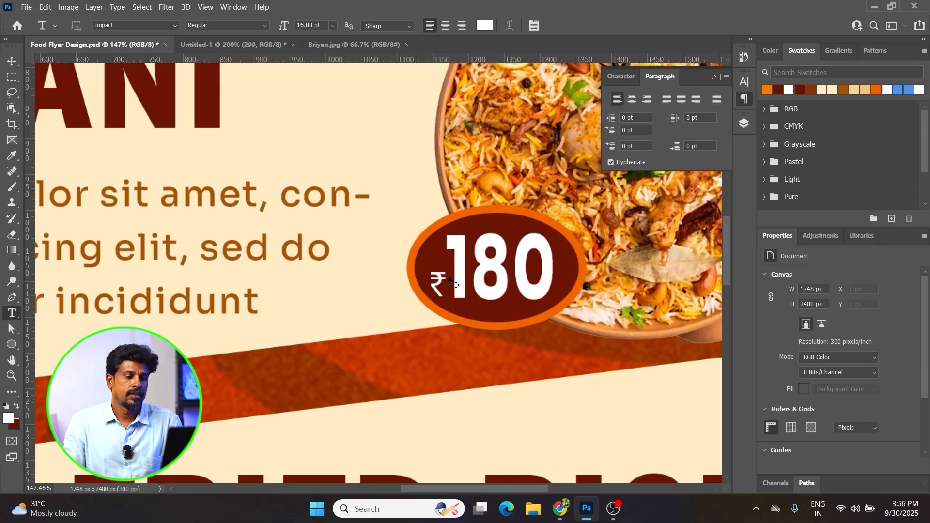
key(ctrl+z)
Shift the rupee symbol aside from the reference flyer's BRIYANI price and copy its character
drag(439, 278, 419, 280)
double_click(419, 279)
key(ctrl+c)
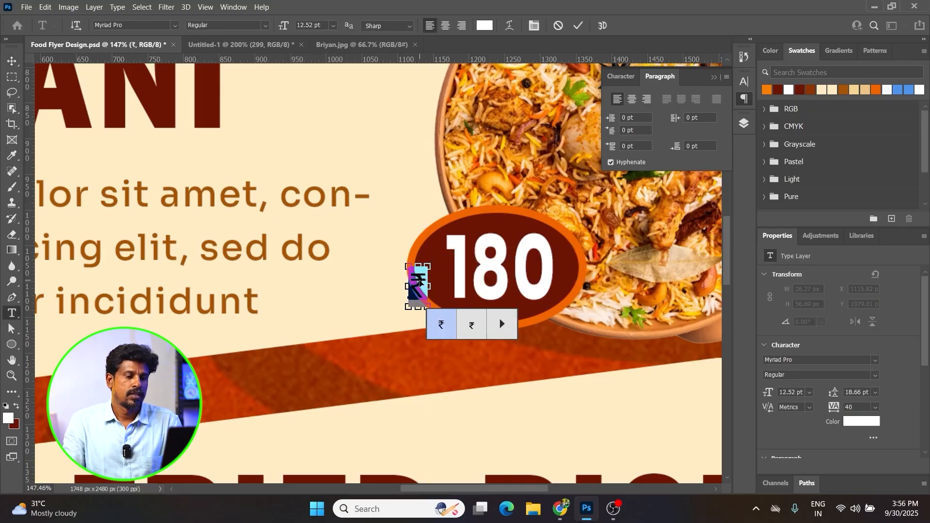
Switch to the browser, search Google for "ruppee" and copy the ₹ symbol from the "What is ₹?" answer
key(alt+Tab)
click(668, 11)
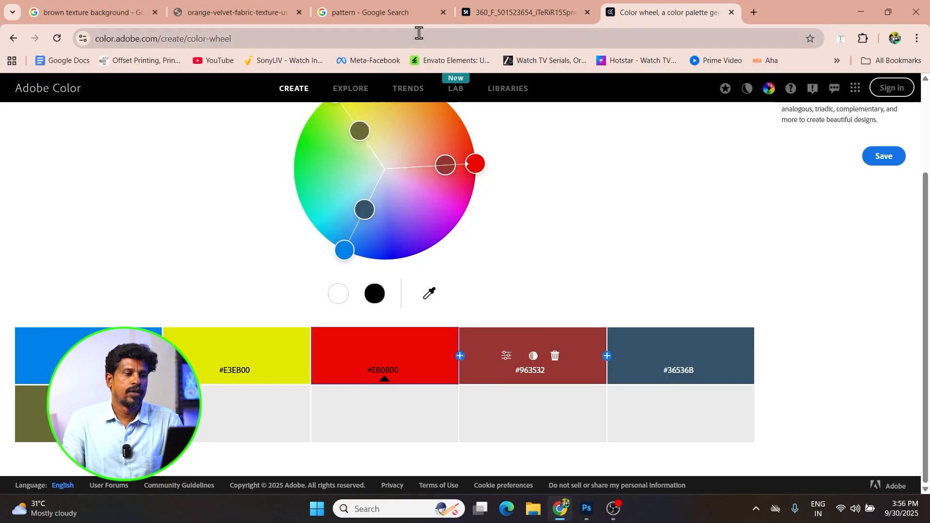
click(411, 34)
text(rup)
key(Return)
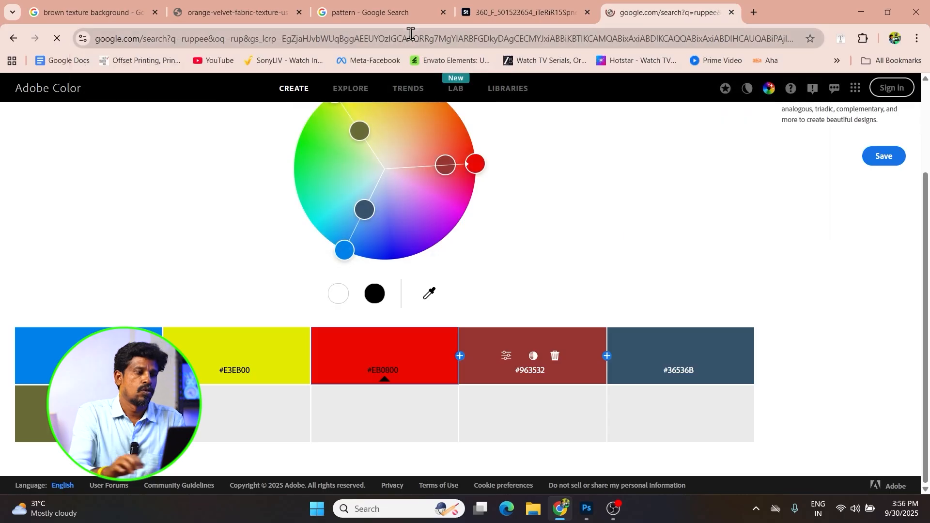
scroll(165, 301, down, 4)
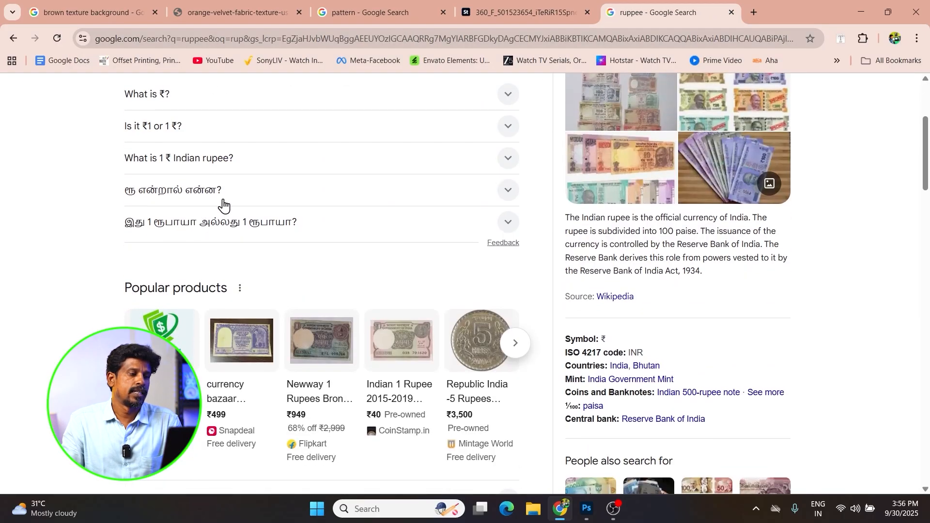
click(196, 99)
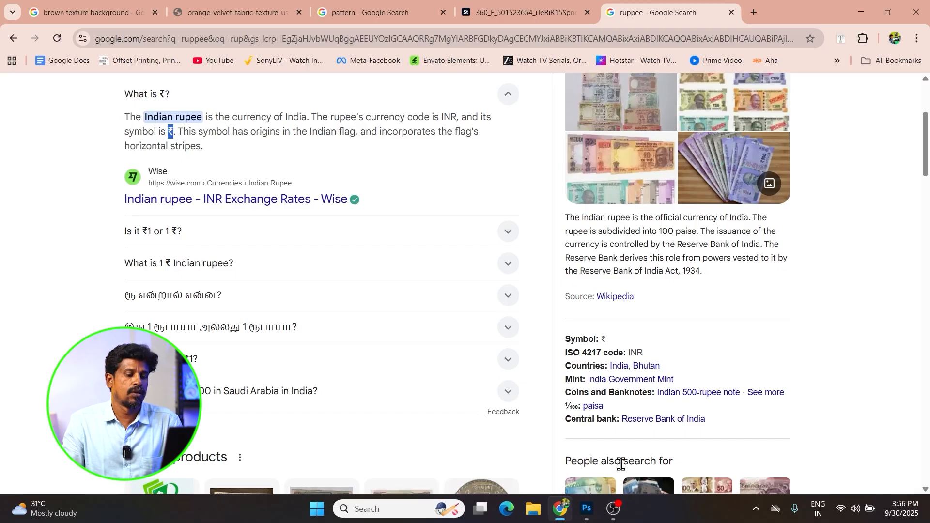
Return to Photoshop, paste ₹ into the reference badge's symbol text and place it back beside the 180 price
click(587, 509)
click(410, 294)
key(ctrl+v)
key(ctrl+a)
drag(439, 313, 456, 313)
key(ctrl+Return)
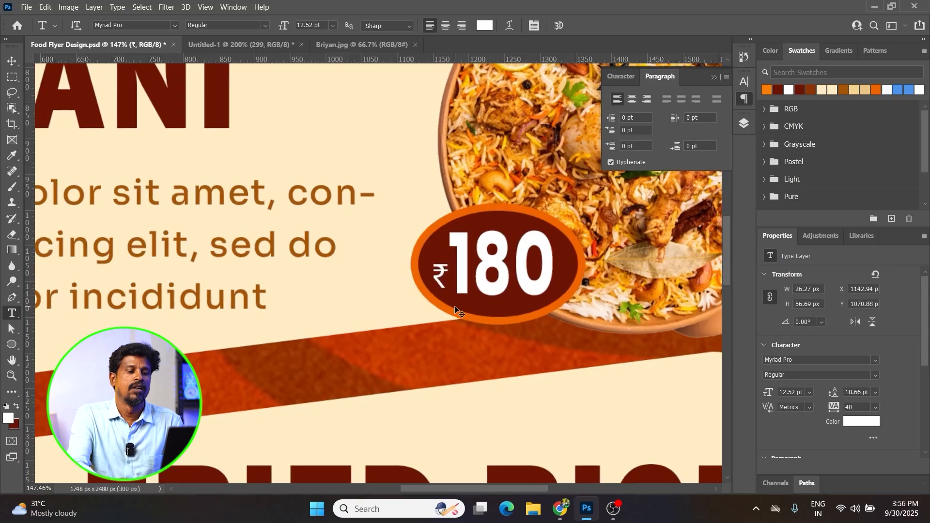
key(ctrl+0)
key(v)
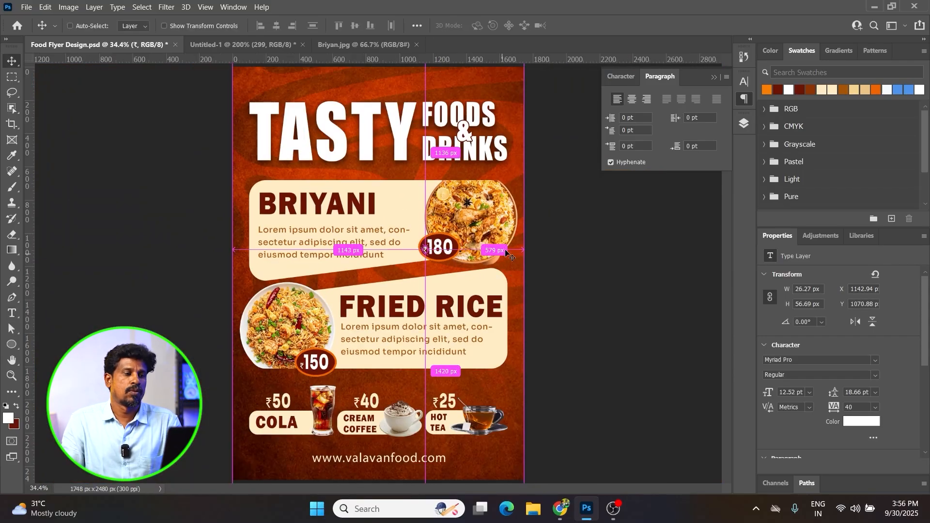
Add a separate white "₹" text in Untitled-1 and move it into the maroon circle beside the 299 price
key(ctrl+Tab)
drag(385, 312, 391, 310)
key(t)
click(357, 438)
text(₹)
key(ctrl+a)
key(ctrl+Return)
key(v)
drag(364, 430, 352, 267)
Scale the ₹ symbol and 299 together to 21 pt and centre them inside the maroon circle
shift+click(327, 313)
key(ctrl+t)
key(Return)
click(382, 316)
drag(404, 289, 405, 296)
key(ctrl+z)
shift+click(322, 277)
drag(348, 281, 348, 292)
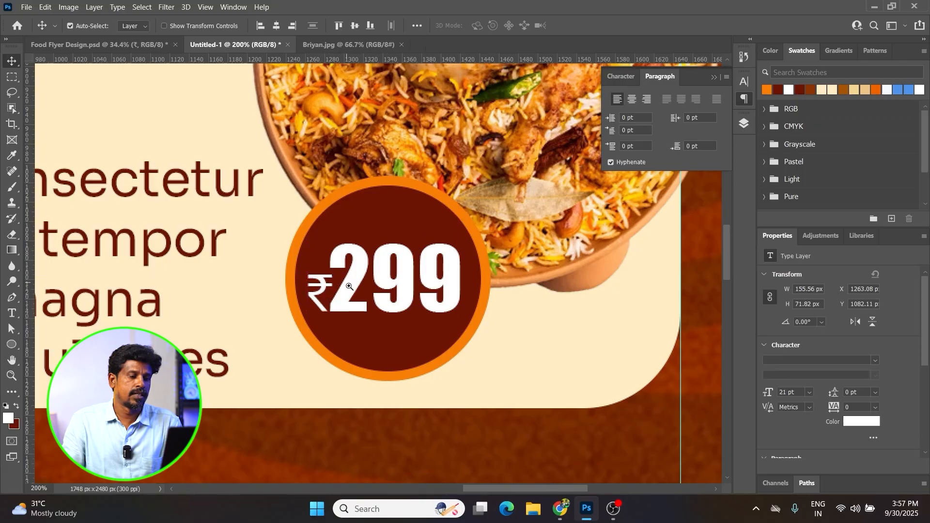
key(z)
right_click(343, 282)
click(363, 289)
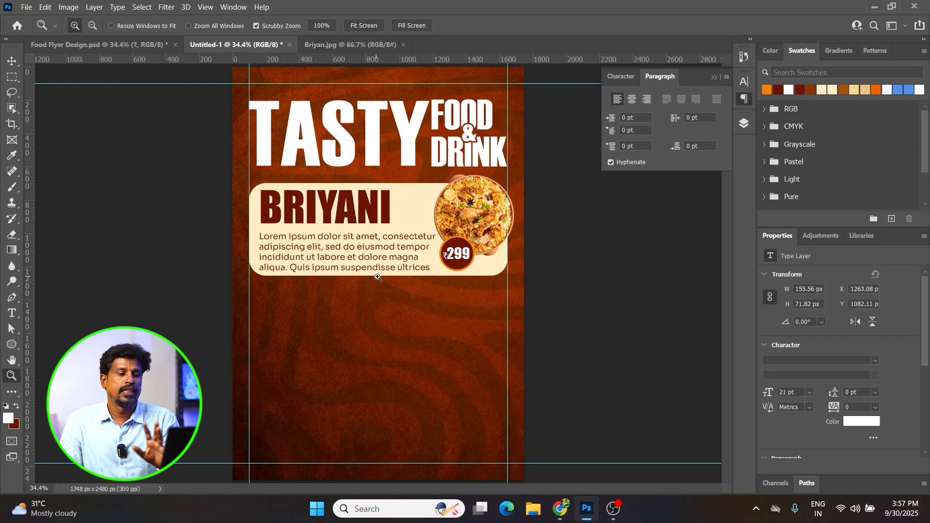
click(488, 270)
key(v)
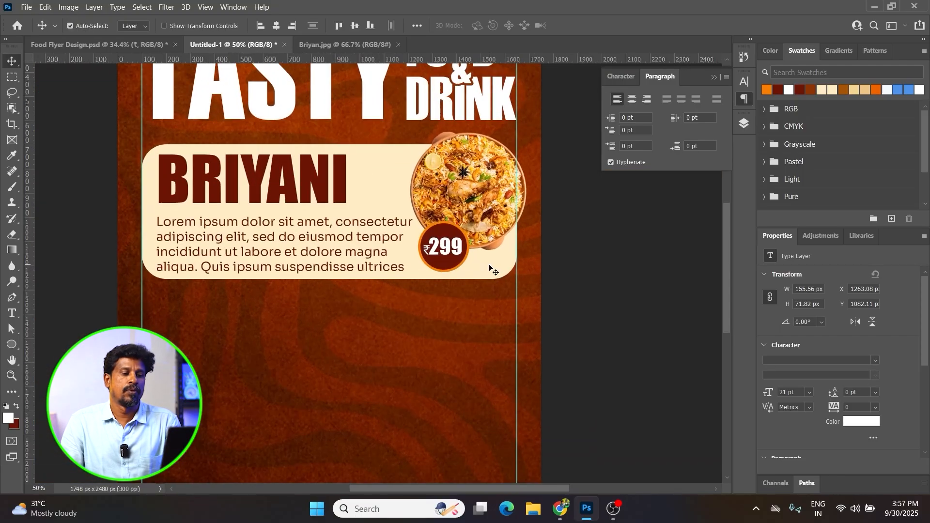
drag(490, 266, 490, 287)
key(ctrl+z)
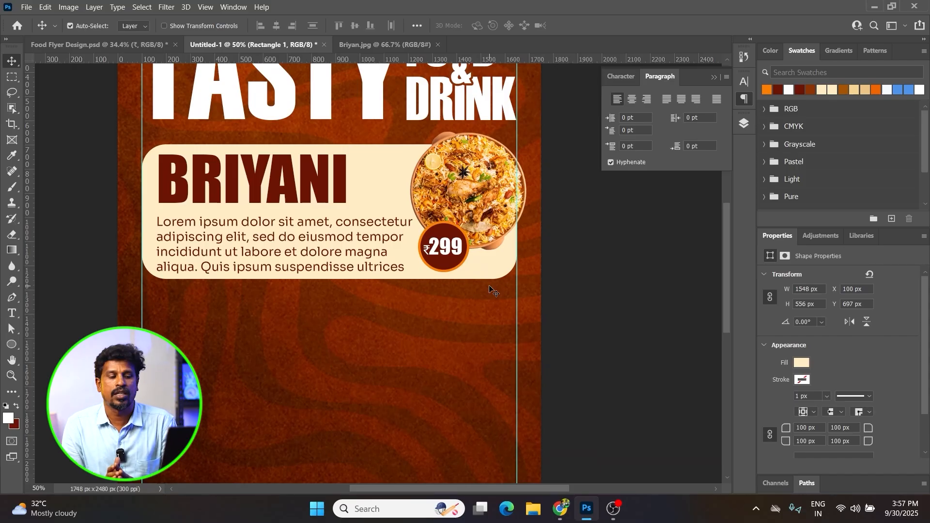
drag(498, 275, 501, 301)
key(ctrl+z)
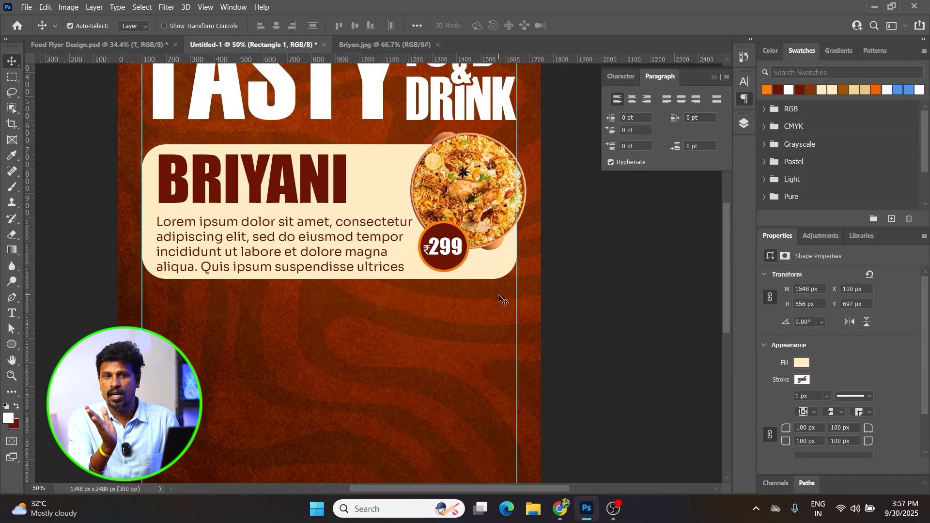
Following the reference flyer, raise the anchor points of the cream BRIYANI panel's lower-right corner to slant its bottom edge, converting it to a regular path
key(ctrl+Tab)
key(ctrl+Tab)
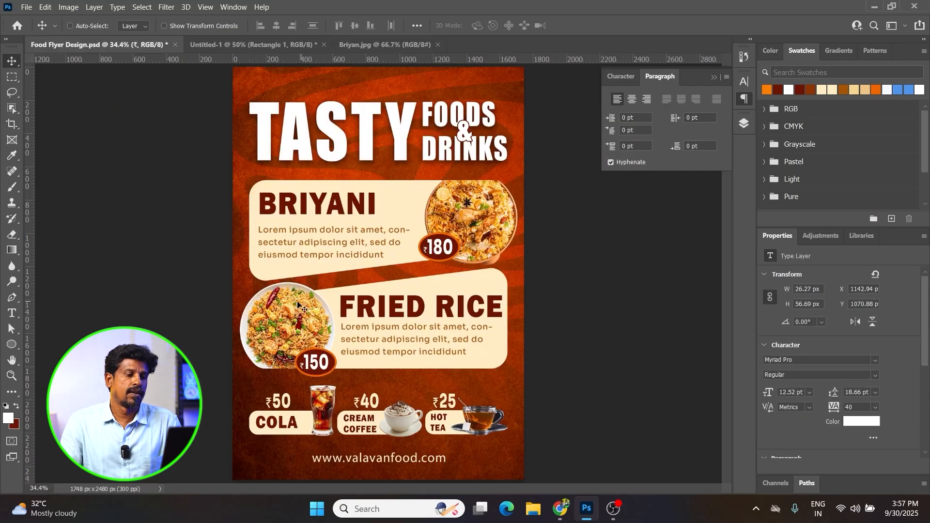
key(ctrl+Tab)
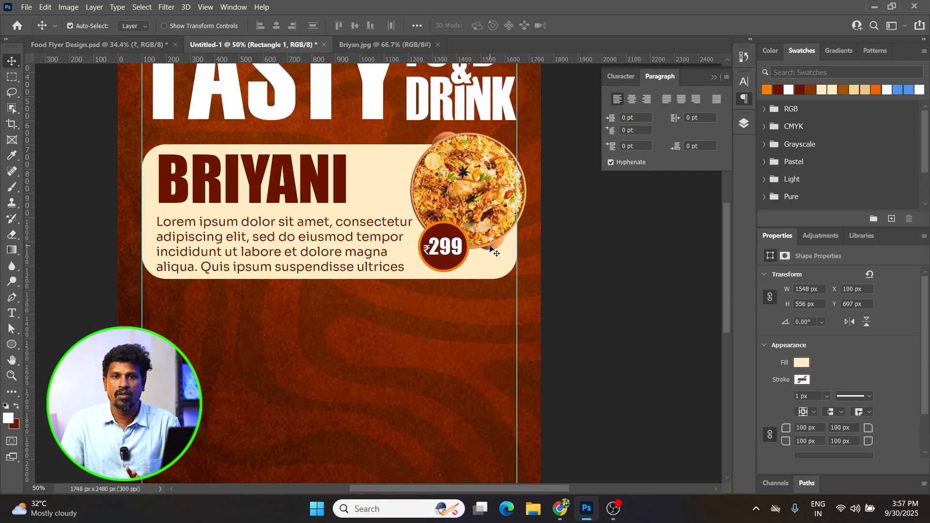
key(a)
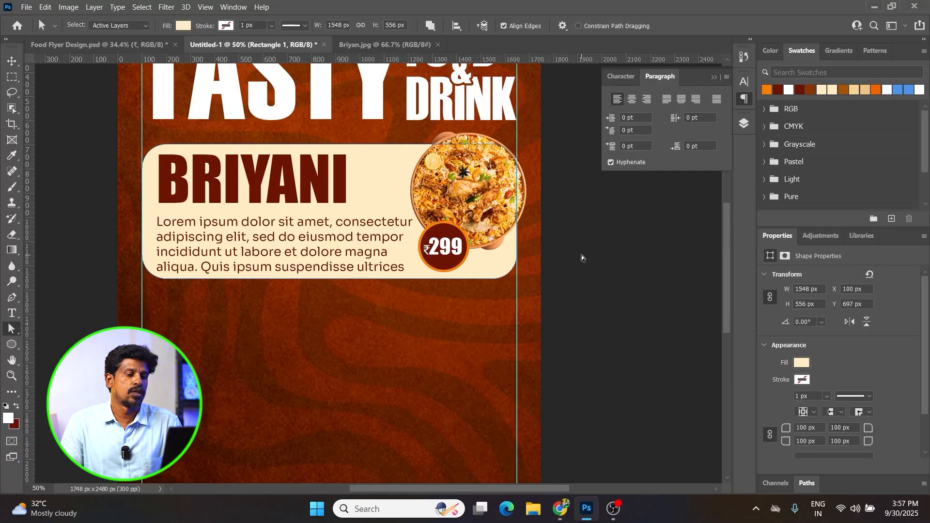
click(505, 269)
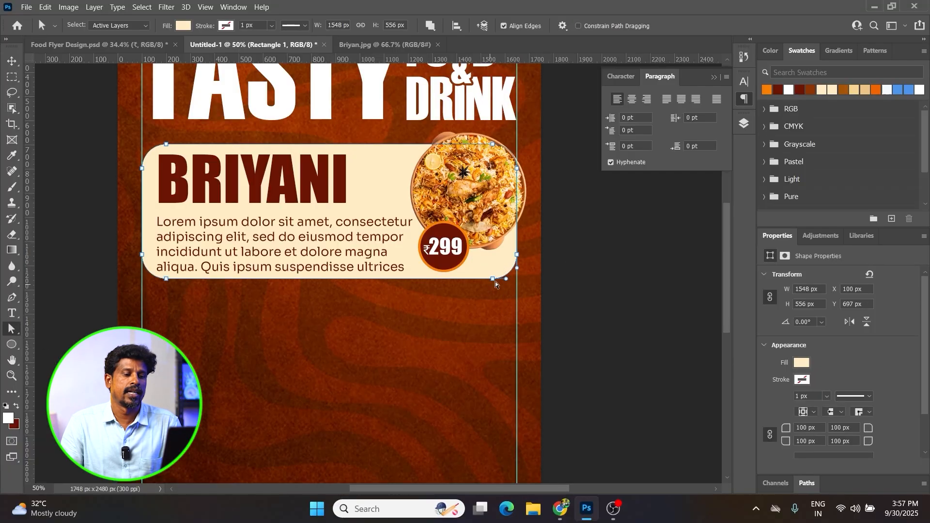
drag(579, 246, 533, 251)
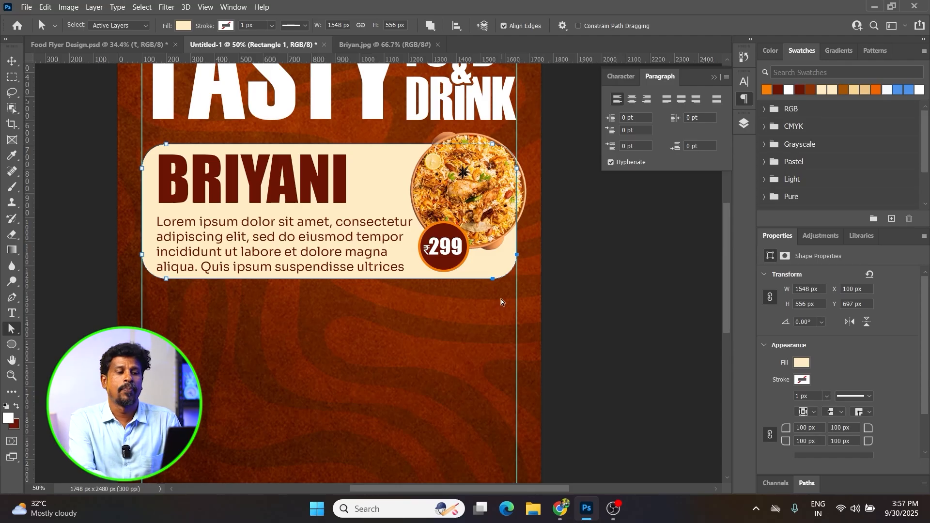
key(Delete)
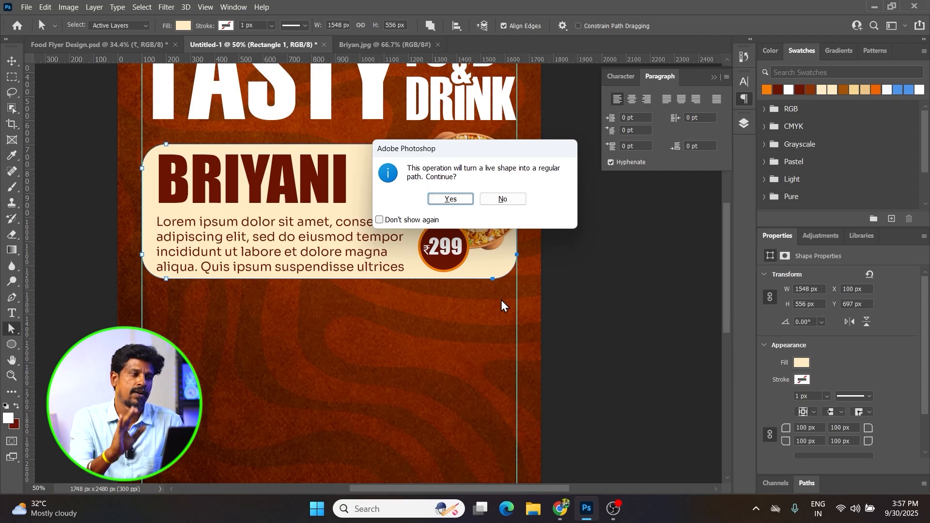
key(Return)
key(shift+Up)
key(shift+Up)
key(shift+Up)
key(shift+Up)
key(shift+Up)
key(shift+Up)
key(shift+Up)
key(shift+Up)
key(shift+Up)
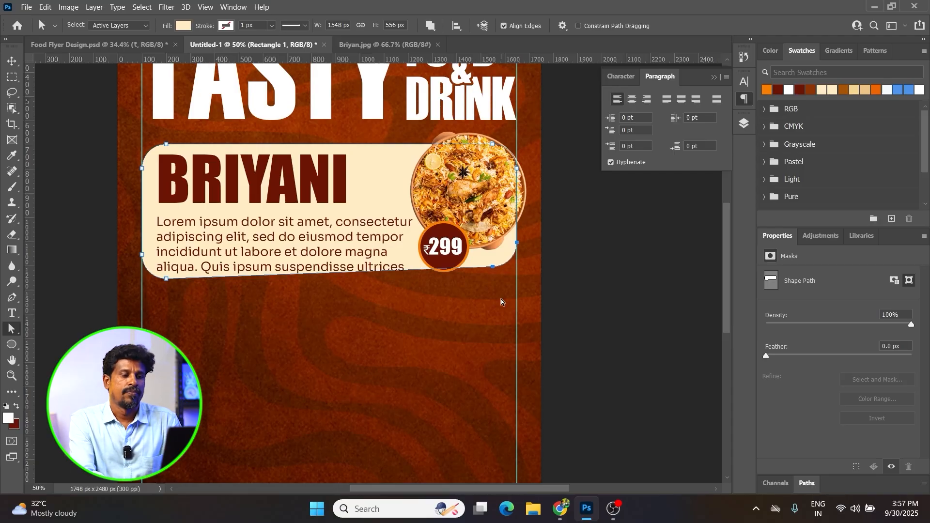
key(shift+Up)
key(shift+Up)
key(shift+Up)
key(shift+Up)
key(shift+Up)
key(shift+Up)
key(shift+Up)
key(shift+Up)
key(shift+Up)
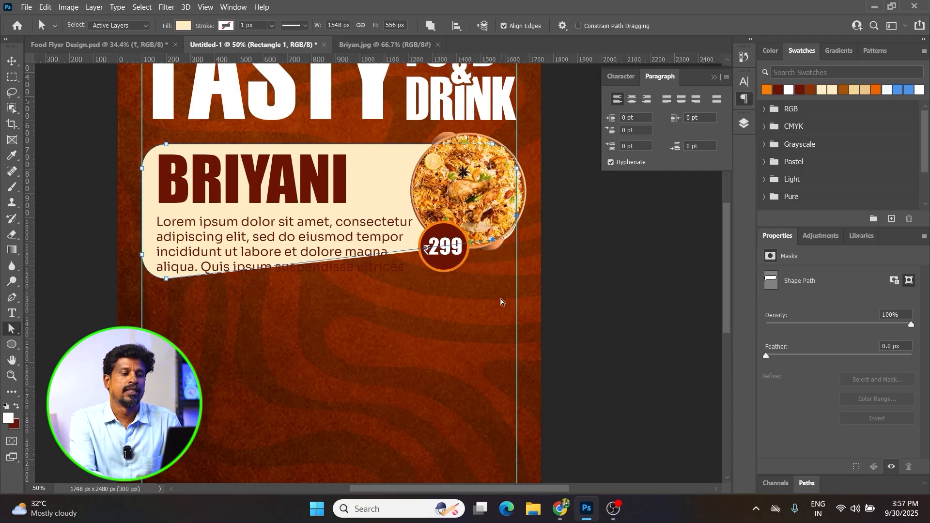
key(shift+Down)
key(shift+Down)
key(shift+Down)
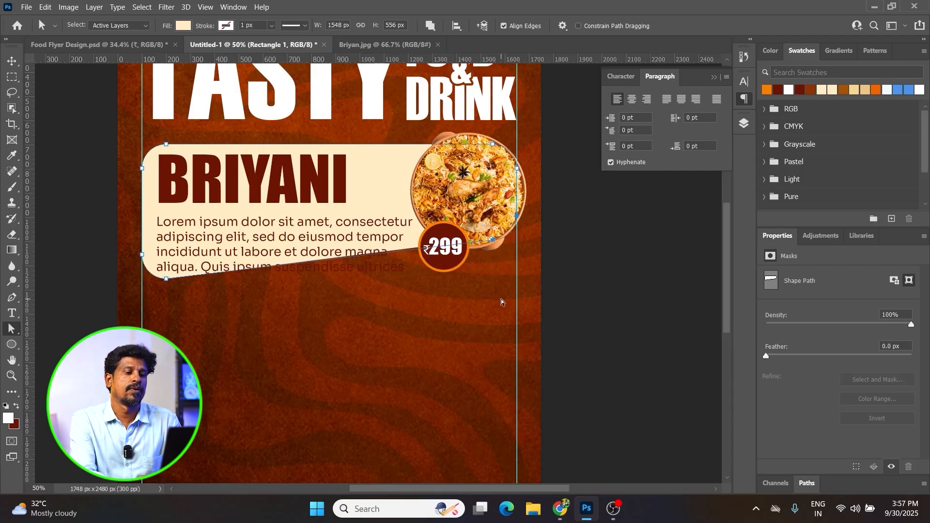
key(shift+Up)
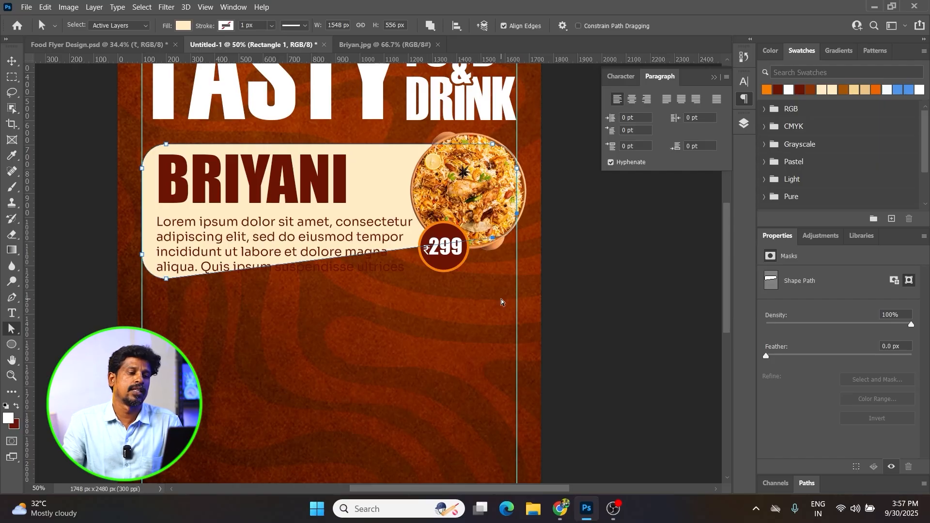
key(shift+Down)
key(shift+Down)
key(shift+Down)
key(shift+Down)
key(shift+Down)
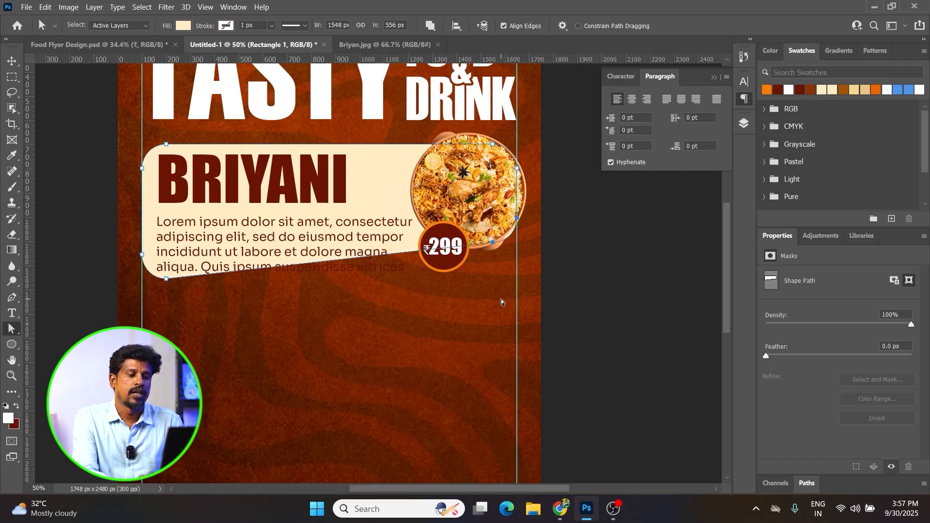
key(shift+Up)
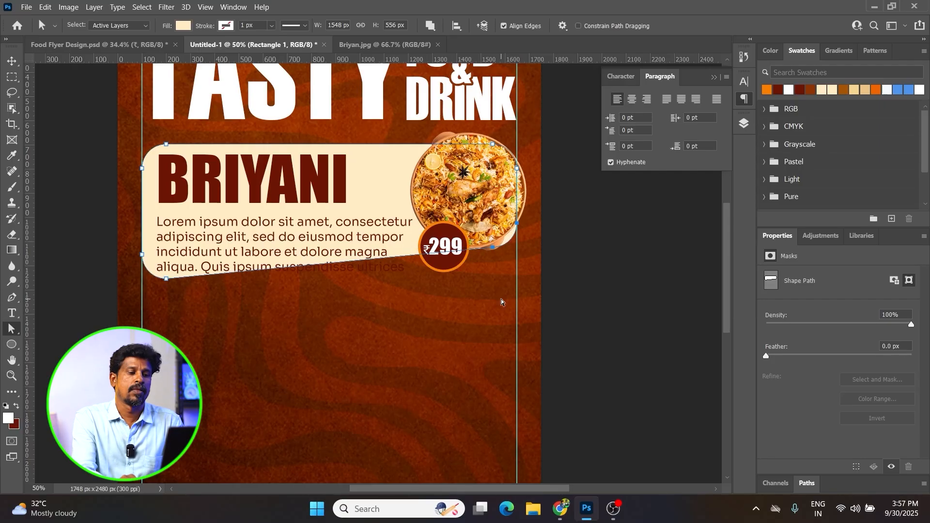
Enlarge the briyani bowl image to about 511 × 521 px, extending it down and to the right
key(v)
click(563, 270)
click(485, 208)
key(ctrl+t)
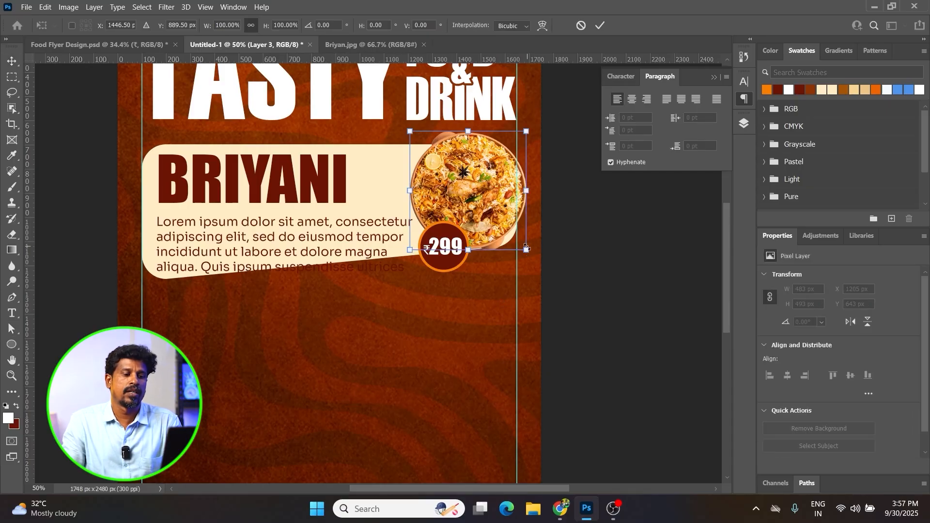
drag(526, 248, 532, 254)
key(Return)
Delete "dolore magna aliqua. Quis ipsum suspendisse ultrices" from the end of the BRIYANI description
key(z)
click(431, 271)
drag(394, 280, 493, 298)
key(t)
drag(354, 264, 493, 285)
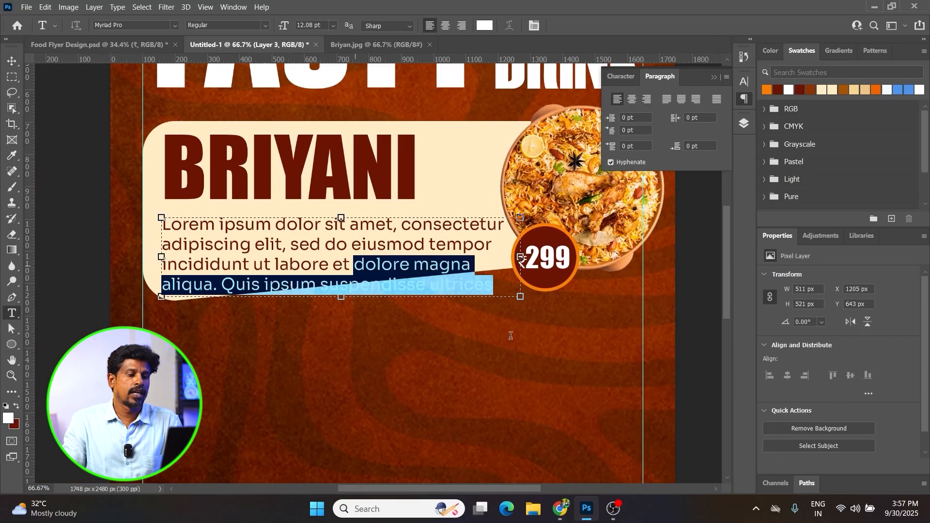
key(BackSpace)
click(554, 353)
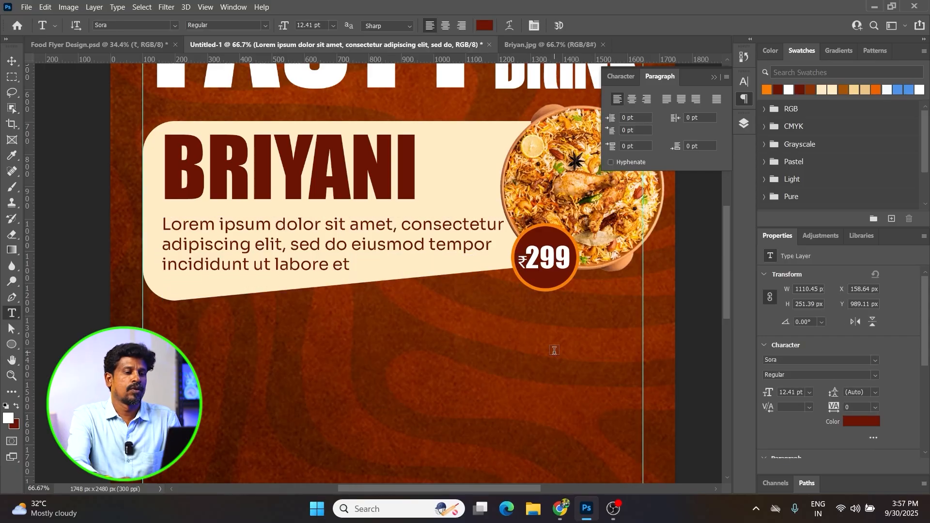
Narrow the BRIYANI description's text box to about 1046 px wide and insert a line break after "cons"
key(v)
key(t)
click(445, 231)
drag(520, 257, 503, 259)
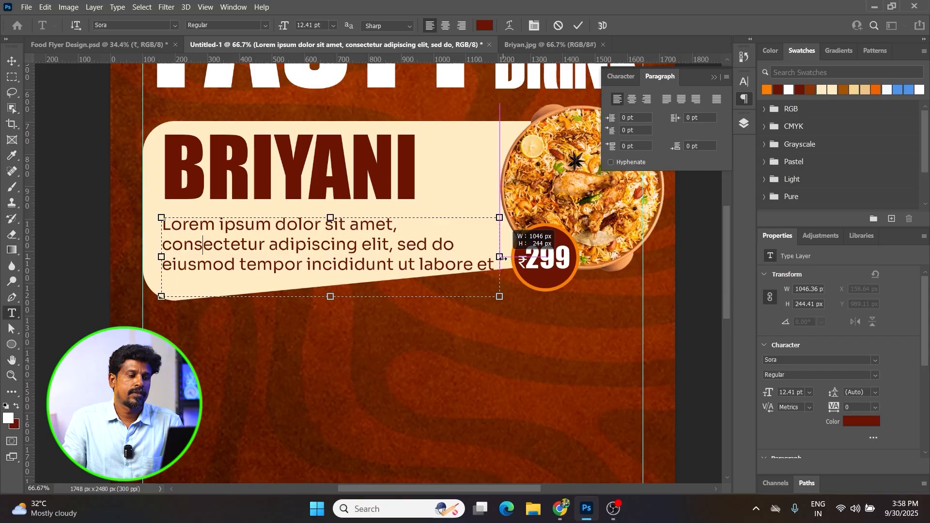
key(Return)
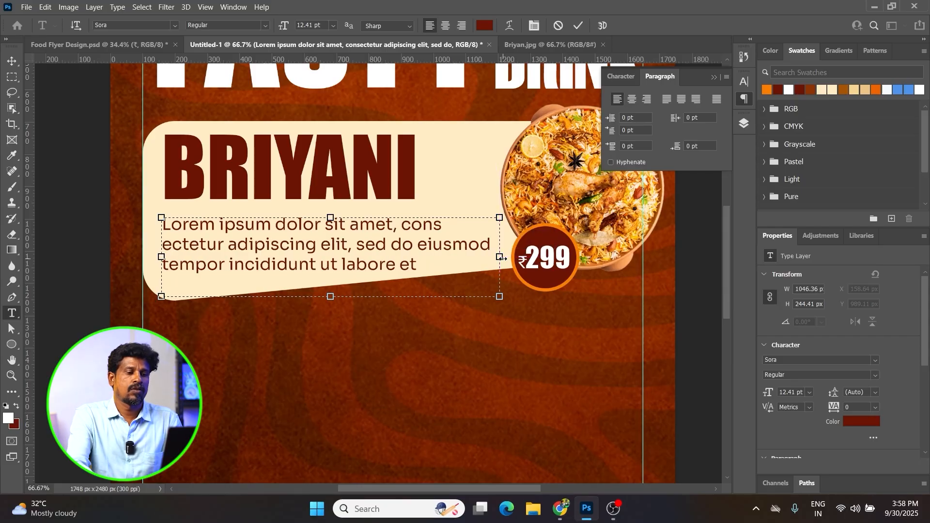
key(ctrl+Return)
Duplicate the complete BRIYANI panel with its heading, description, bowl image and price badge, placing the copy directly below the original
key(ctrl+0)
key(v)
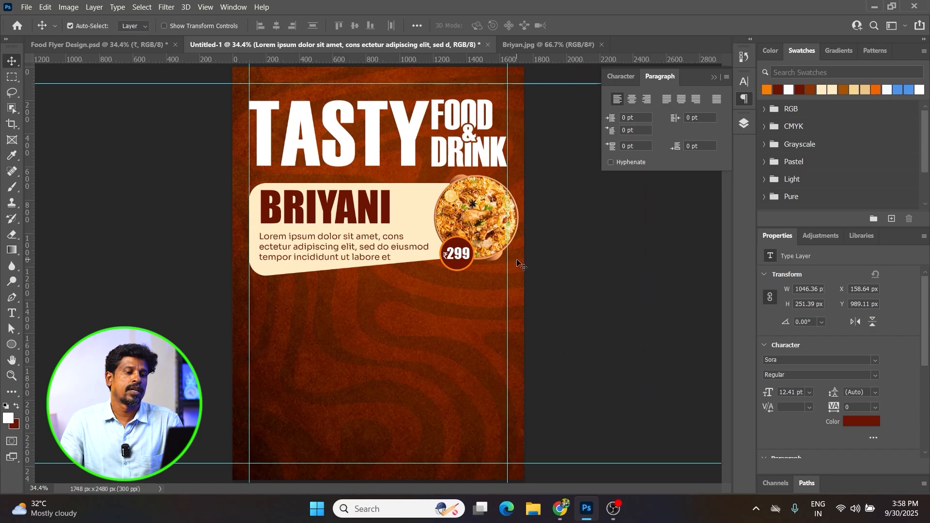
drag(584, 300, 209, 202)
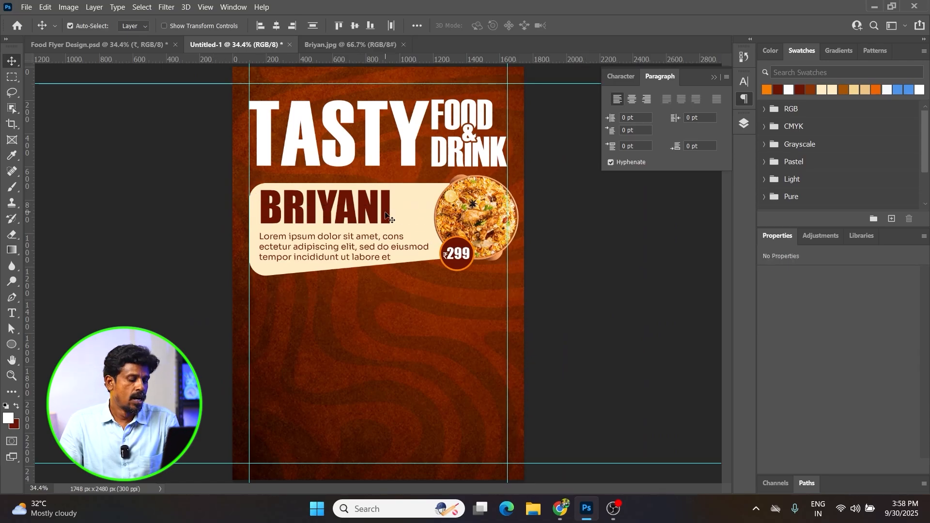
drag(386, 213, 390, 305)
click(649, 361)
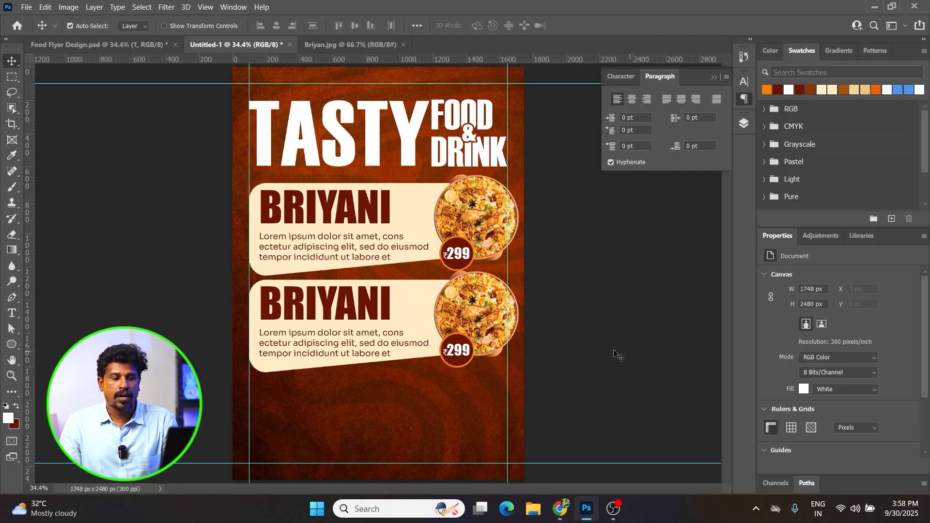
Flip the duplicated cream panel shape both horizontally and vertically so its slanted edge is on top
click(282, 367)
key(ctrl+t)
right_click(443, 320)
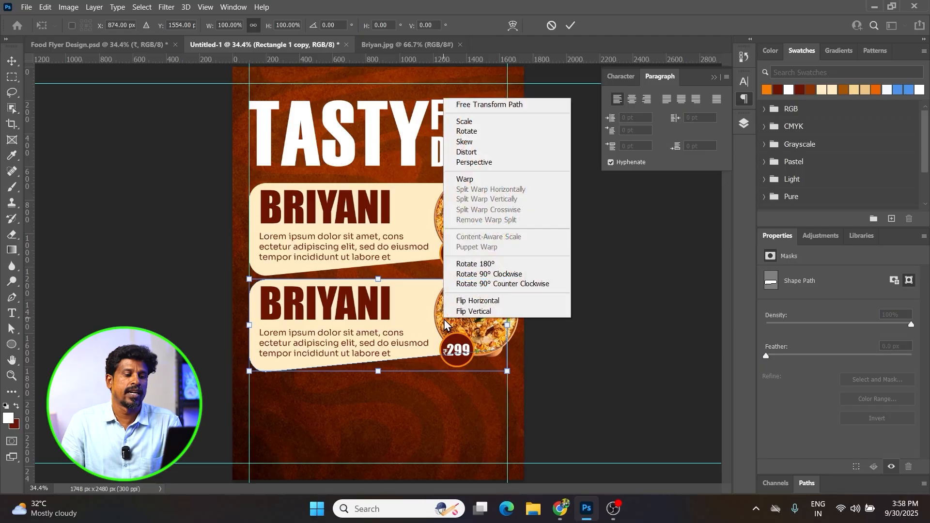
click(496, 298)
right_click(415, 306)
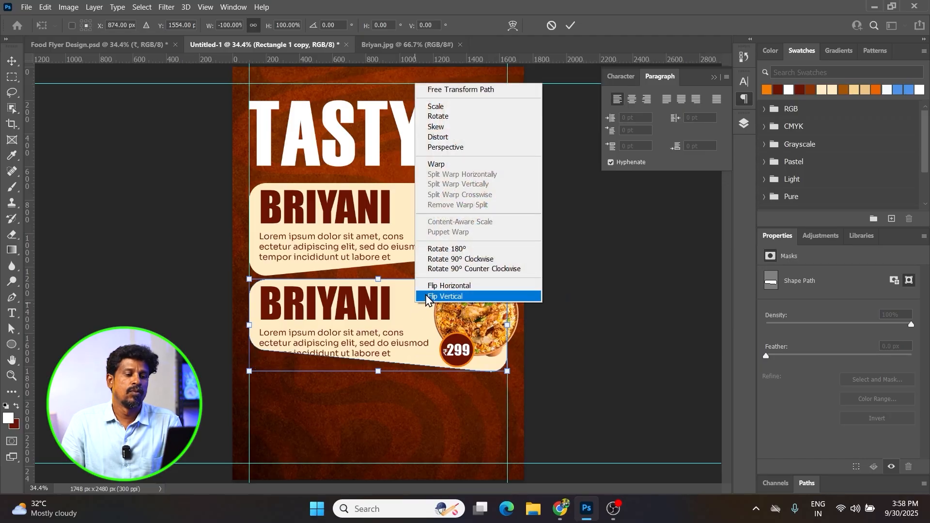
click(461, 298)
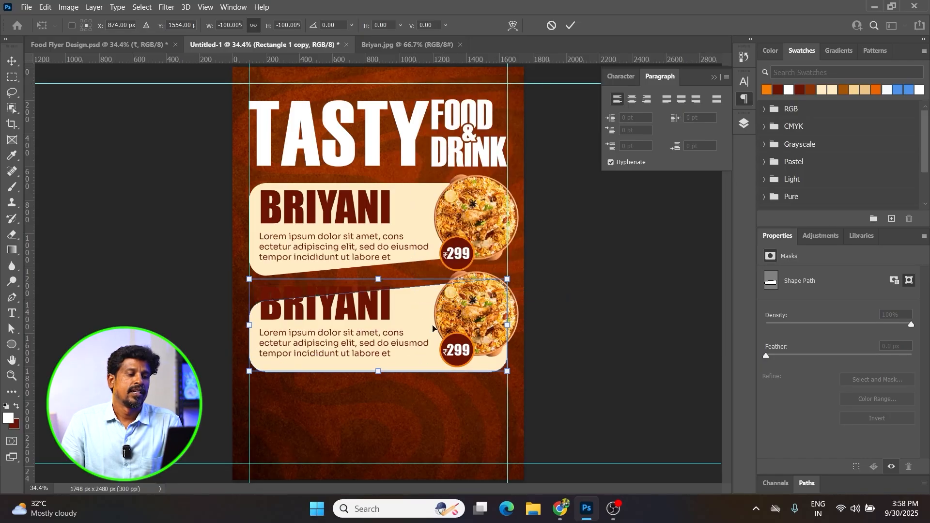
Move the flipped cream panel up to a centre Y of 1475.50 px, following the slant of the panel above
key(Up)
key(Up)
key(Up)
key(Up)
key(Up)
key(Up)
key(Up)
key(Up)
key(Up)
key(Up)
key(Up)
key(Up)
key(Up)
key(Up)
key(Up)
key(Up)
key(Up)
key(Up)
key(Up)
key(Up)
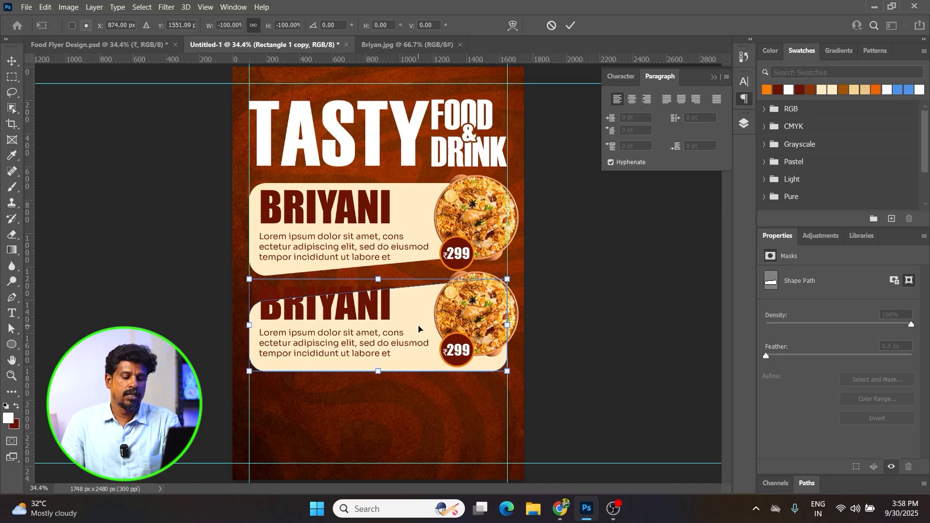
key(Up)
key(Up)
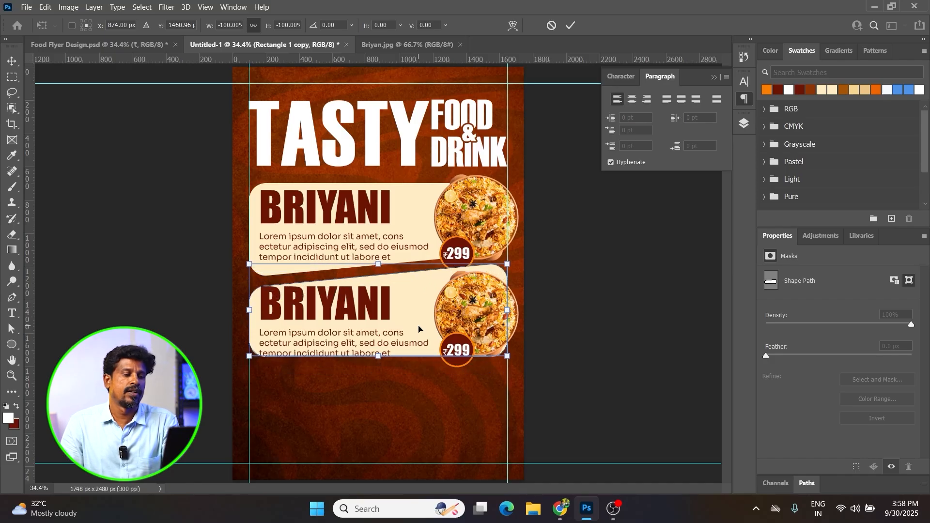
key(Down)
key(Down)
key(Down)
key(Down)
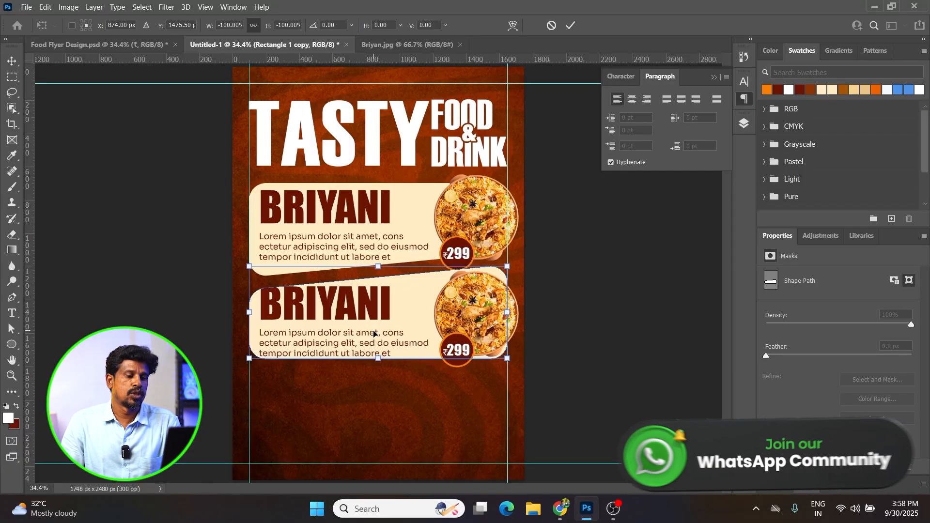
key(Return)
Delete the briyani bowl image from the duplicated lower panel
key(z)
click(437, 308)
click(458, 302)
key(v)
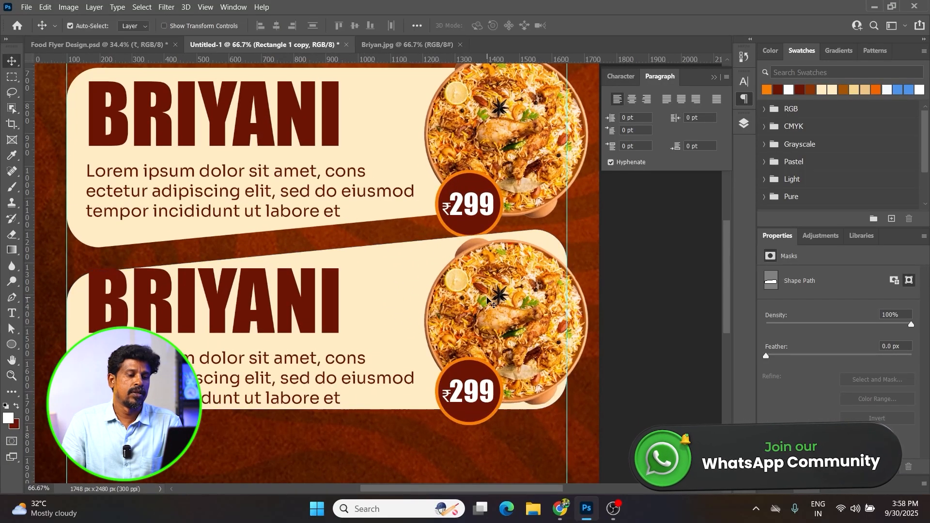
click(475, 315)
key(Delete)
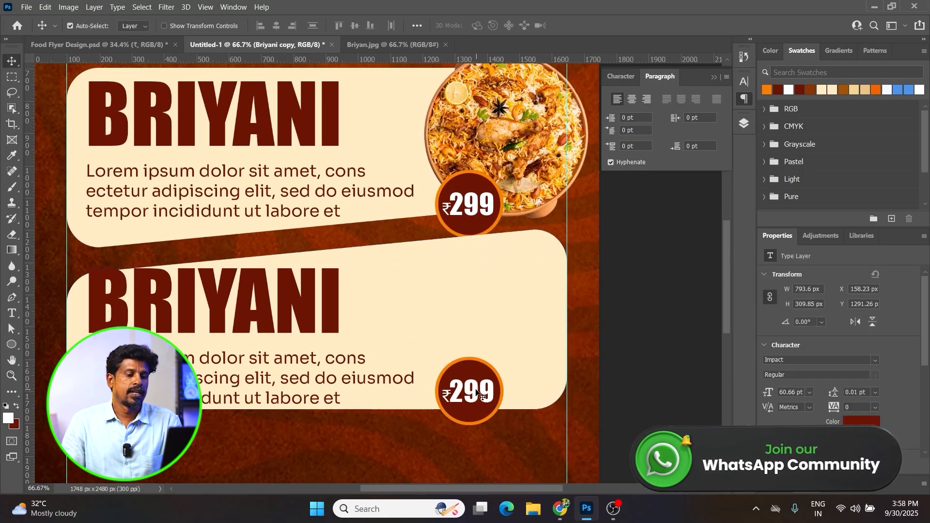
Move the lower panel's heading to the panel's right half and replace its text with "FRIED RICE"
drag(289, 306, 482, 293)
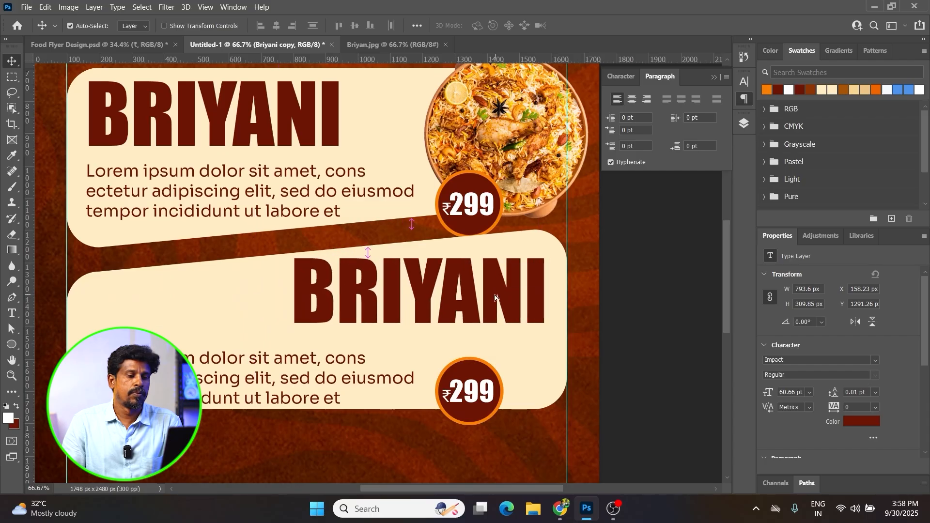
key(t)
click(481, 293)
key(ctrl+a)
text(F)
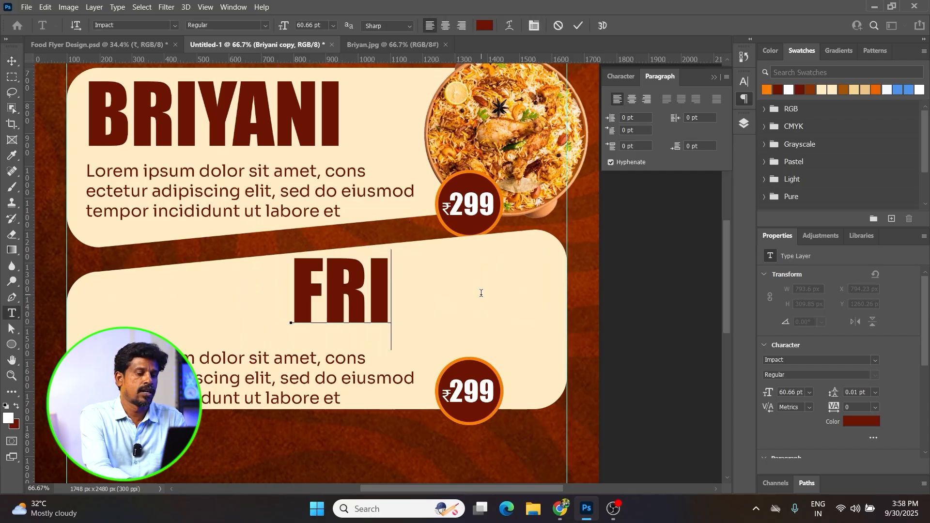
key(ctrl+Return)
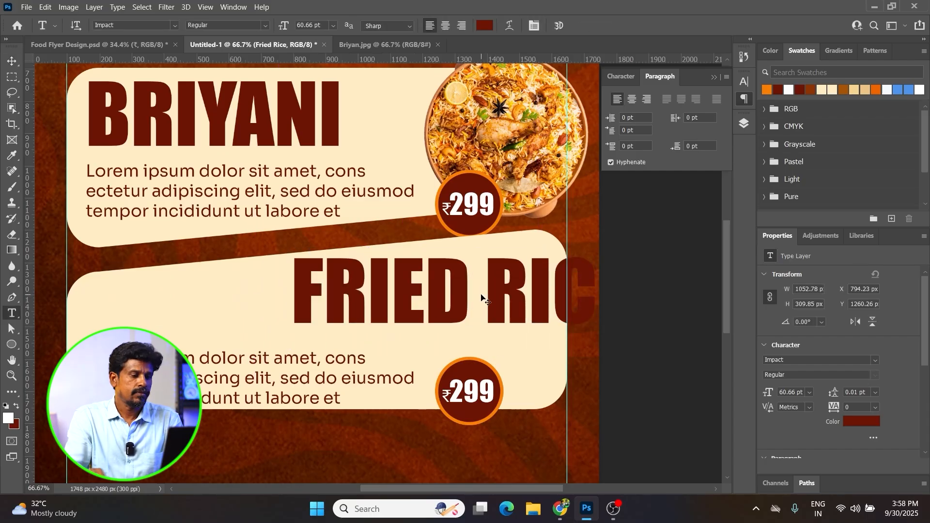
Scale the BRIYANI and FRIED RICE headings together to 46.74 pt and move the BRIYANI description up beneath its heading
key(v)
key(ctrl+t)
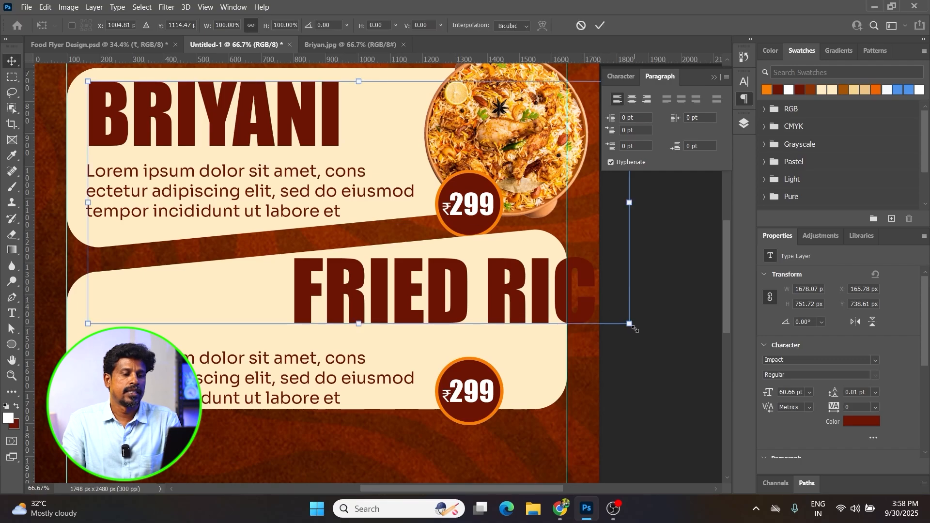
drag(632, 321, 495, 278)
key(Return)
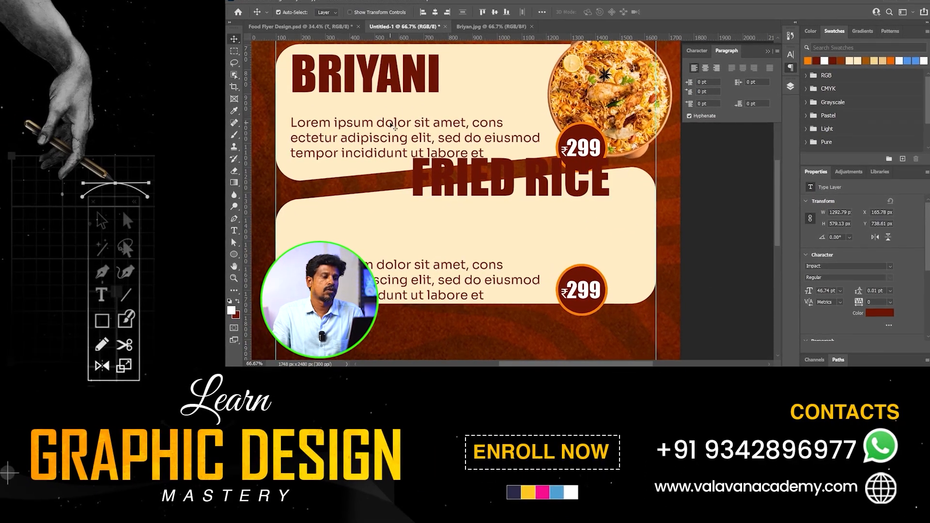
drag(391, 124, 393, 107)
Arrange the FRIED RICE heading and its description in the lower panel's right part, with their left edges aligned
drag(511, 166, 549, 194)
double_click(455, 259)
key(ctrl+a)
key(ctrl+Return)
key(ctrl+t)
drag(373, 278, 482, 255)
key(Return)
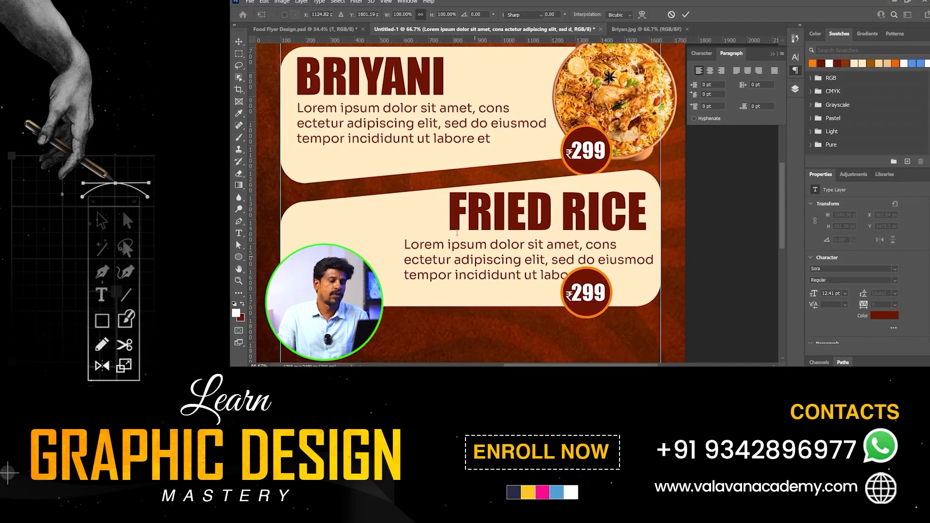
drag(482, 217, 429, 222)
Move the BRIYANI panel's circle, ₹ symbol and 299 together slightly up and to the left
key(z)
key(ctrl+0)
double_click(539, 267)
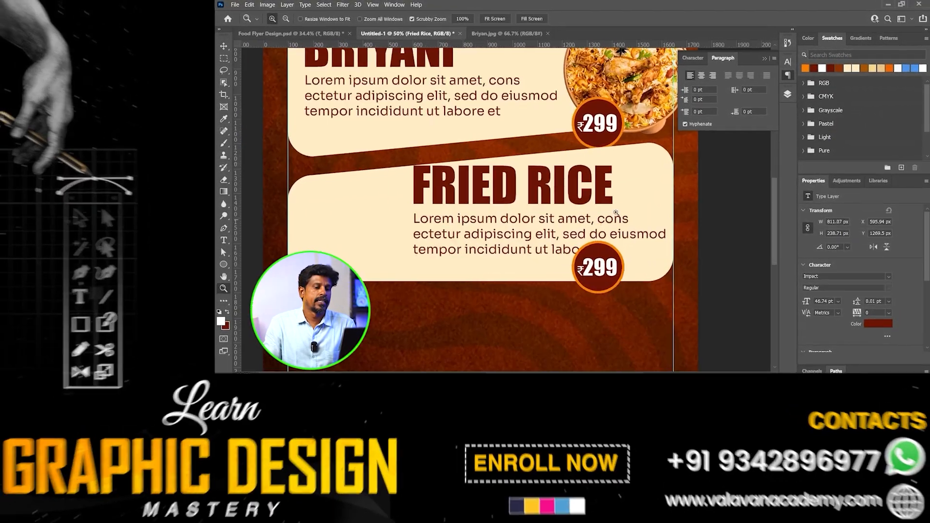
key(v)
click(613, 143)
key(u)
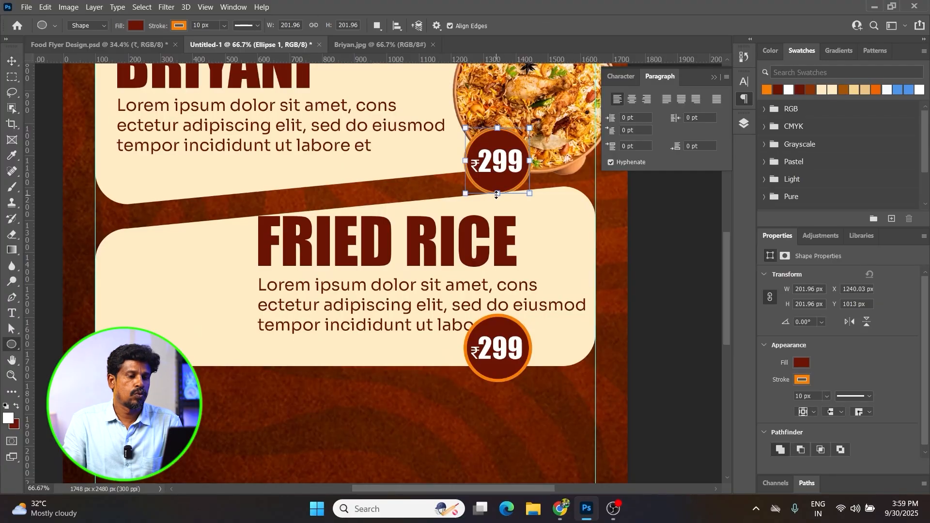
key(v)
click(473, 166)
shift+click(475, 166)
shift+click(509, 180)
drag(509, 180, 499, 172)
Move the FRIED RICE panel's whole ₹299 badge to its lower left, with the circle at X 390.03 px, Y 1605 px
drag(467, 352, 551, 293)
click(594, 286)
drag(580, 282, 308, 290)
drag(310, 270, 319, 304)
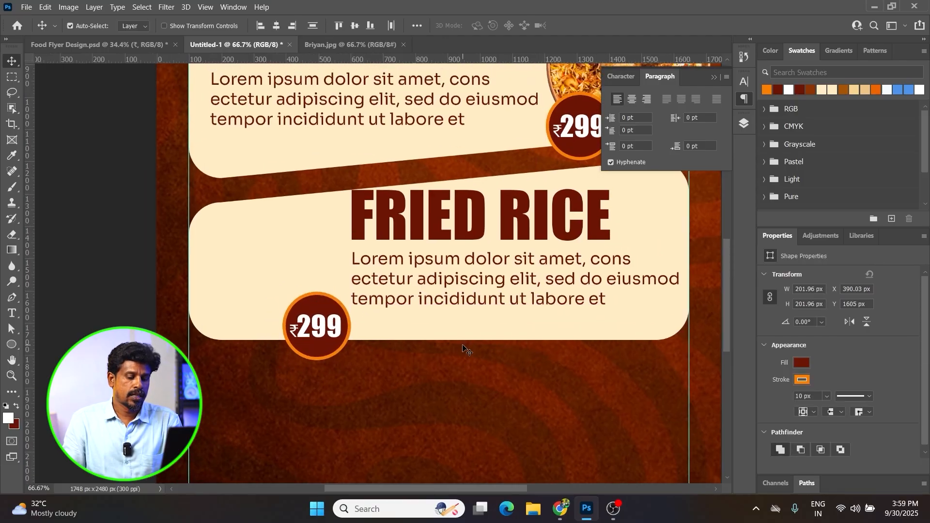
Open Best-Shrimp-Fried-Rice-Recipe.jpg from the Downloads folder
key(ctrl+o)
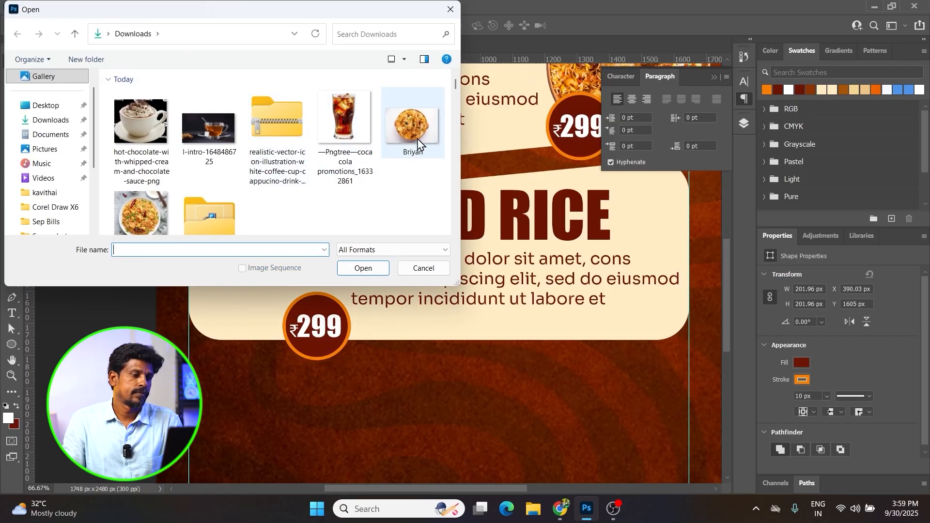
double_click(145, 216)
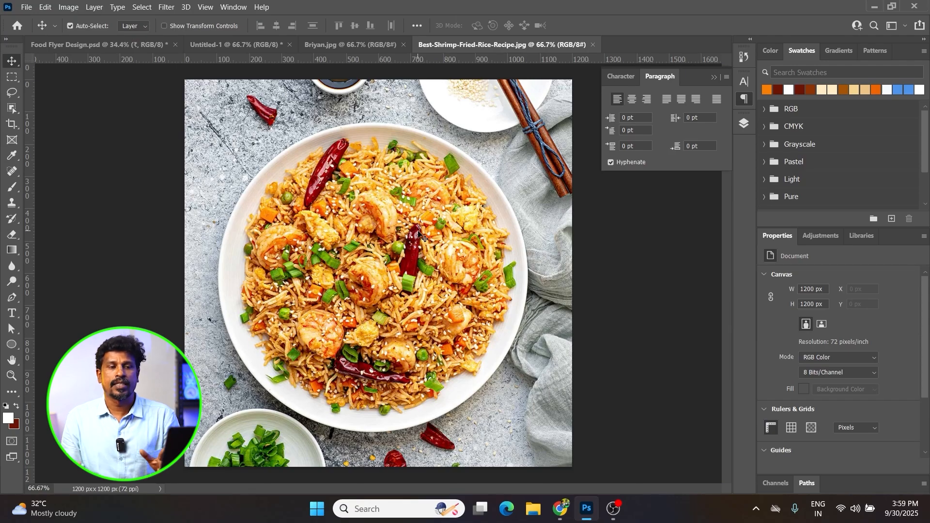
Try to isolate the fried rice plate with Select Subject, and discard the selection
click(16, 107)
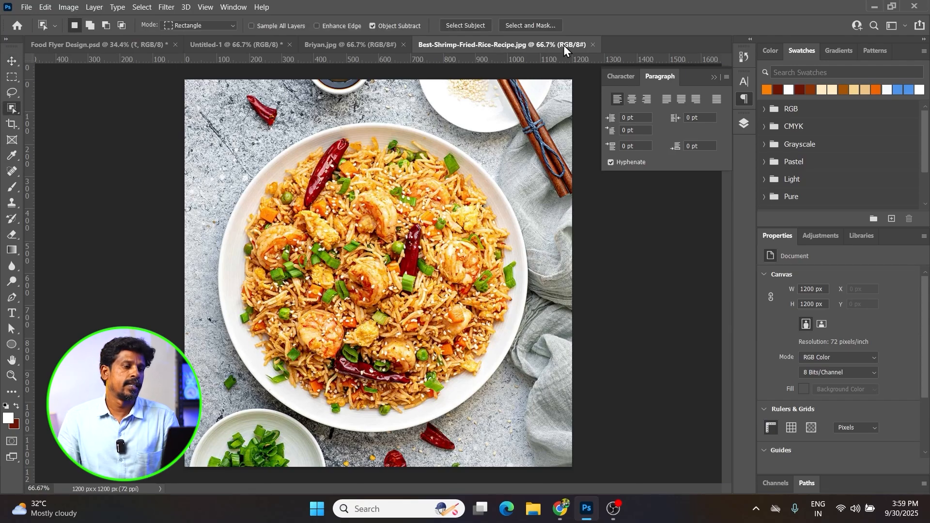
click(466, 26)
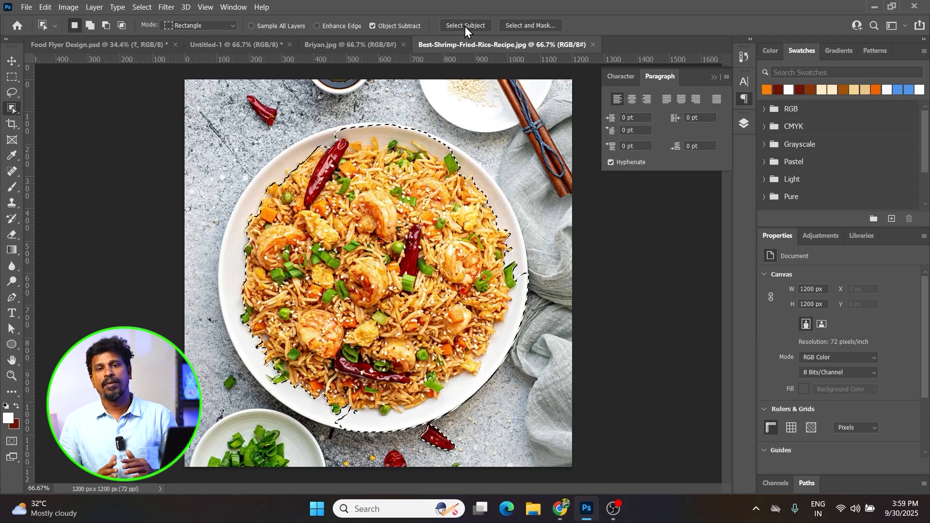
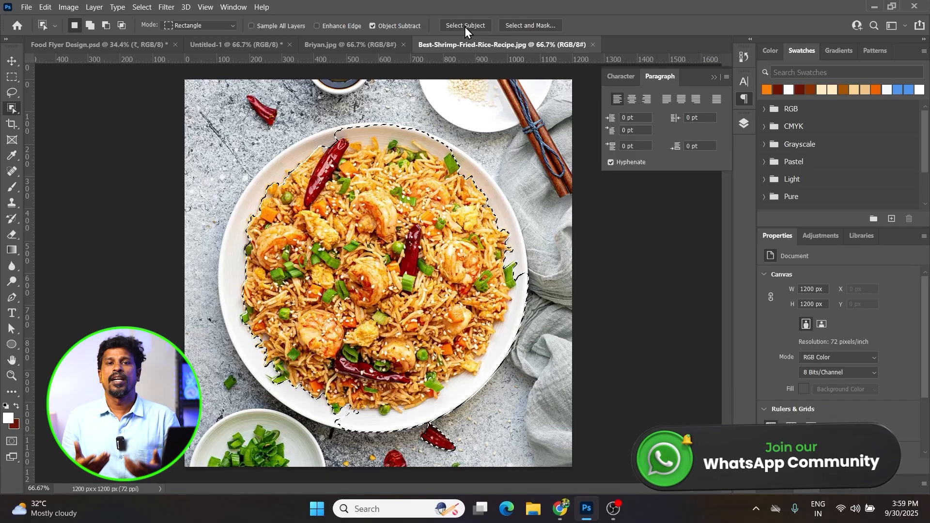
key(ctrl+d)
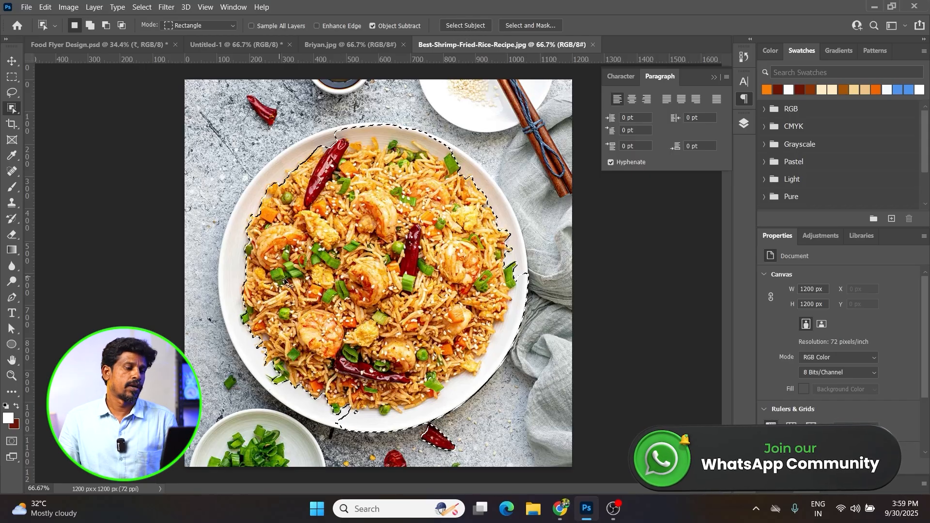
Select the round fried rice plate along its rim with the Elliptical Marquee and feather the selection by 1 pixel
right_click(12, 77)
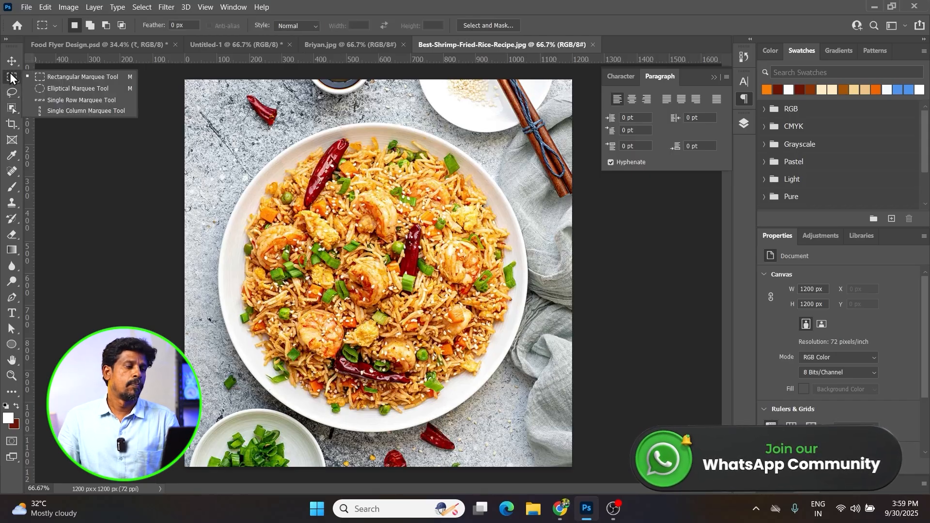
click(75, 87)
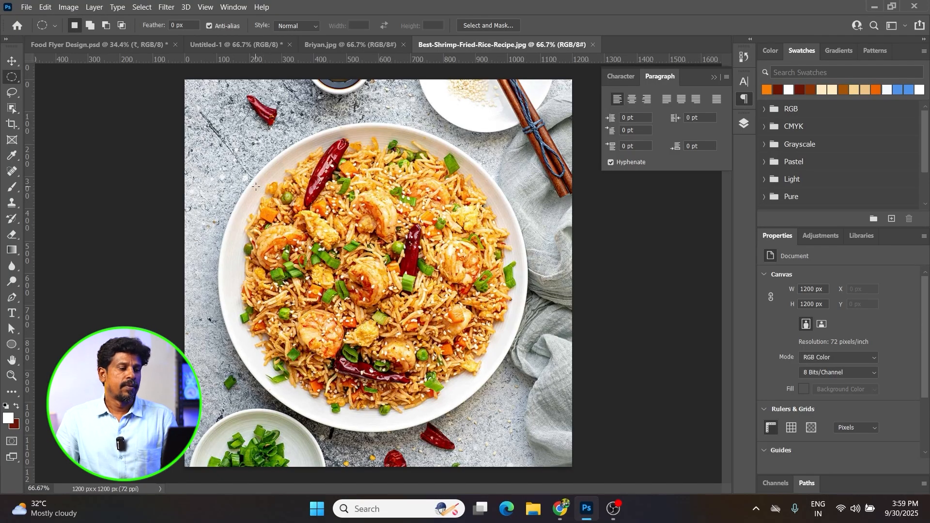
drag(263, 173, 623, 433)
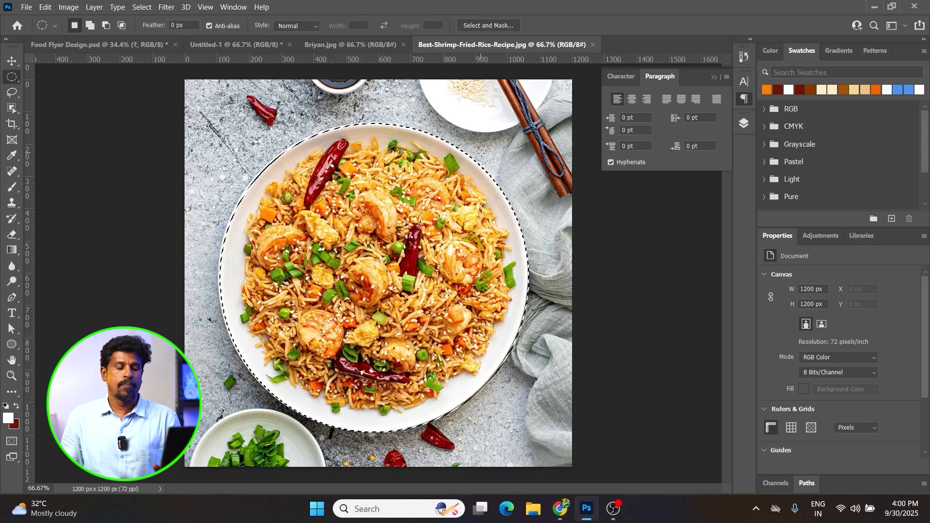
key(shift)
key(shift+F6)
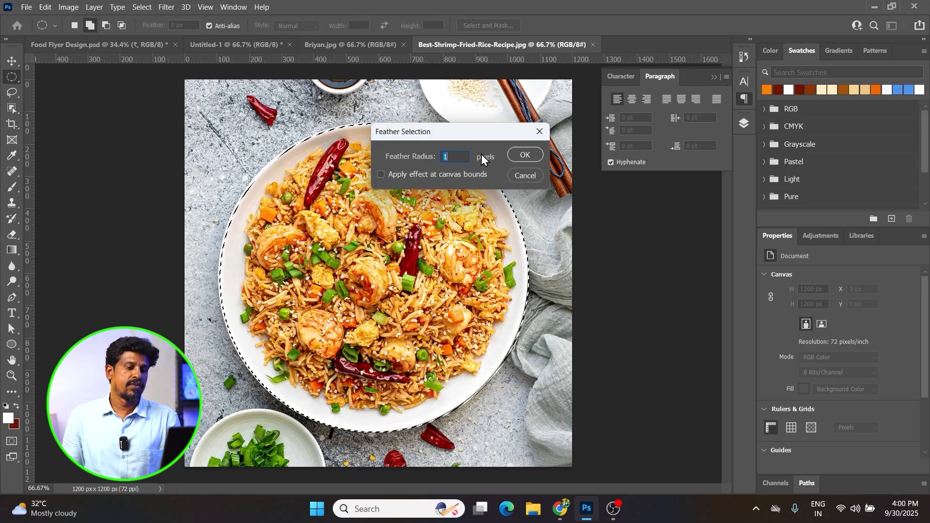
key(Return)
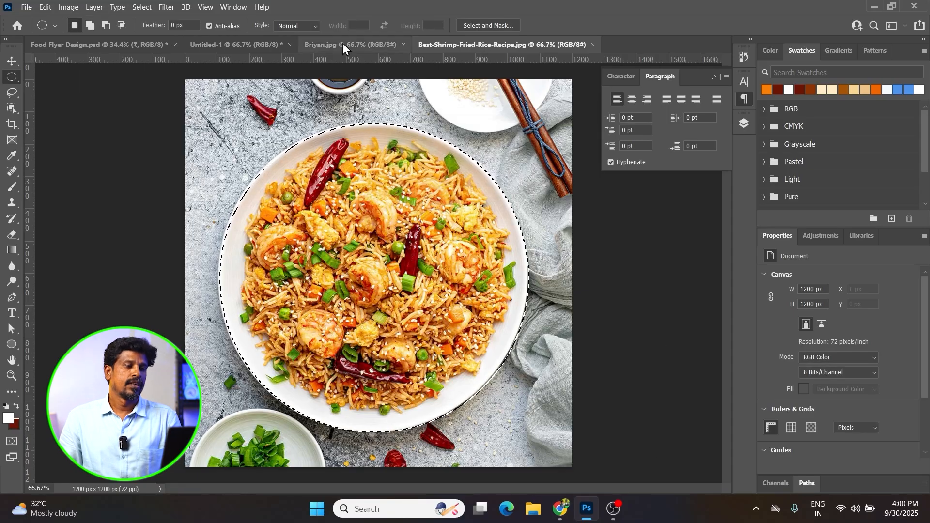
Copy the selected fried rice plate into the Untitled-1 flyer and scale it down to roughly half its size
click(228, 44)
key(ctrl+v)
key(ctrl+t)
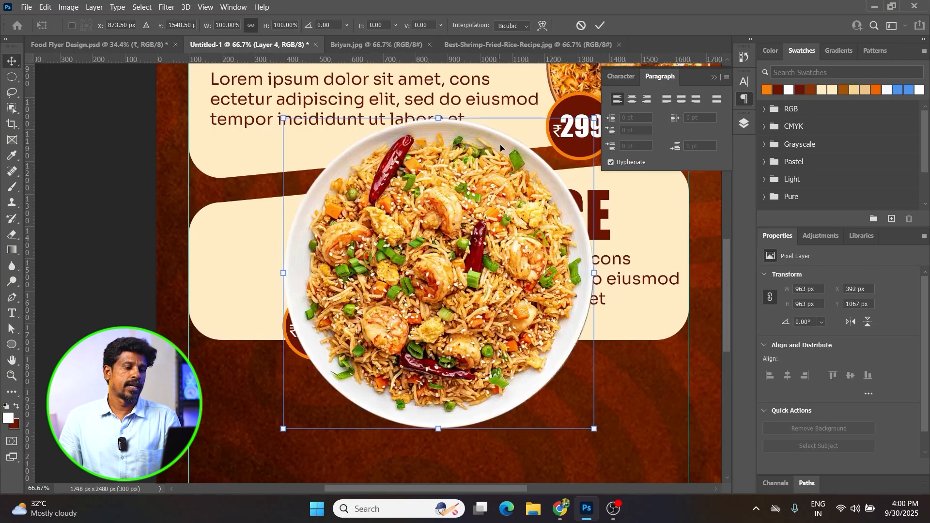
drag(440, 118, 427, 257)
key(Return)
Scale the fried rice plate to about 497 px wide, place it at the FRIED RICE panel's left end and stack it behind the price badge
drag(480, 293, 301, 197)
key(ctrl+t)
drag(263, 156, 263, 174)
key(Return)
drag(292, 217, 271, 239)
key(ctrl+t)
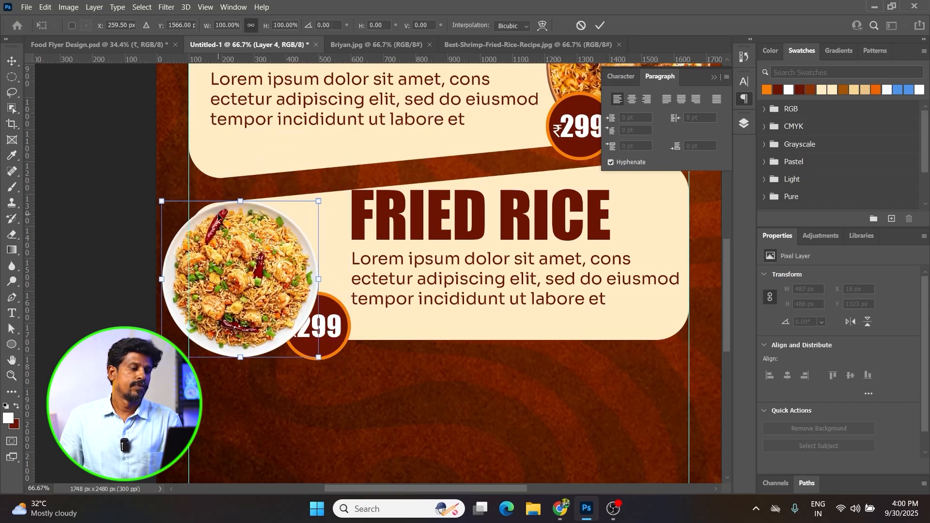
drag(230, 231, 238, 222)
key(Return)
ctrl+click(266, 262)
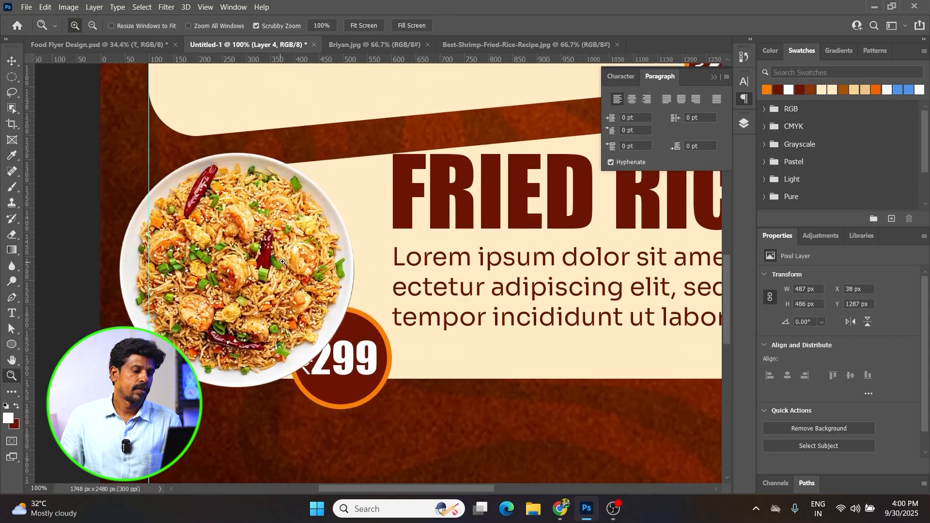
drag(340, 330, 378, 315)
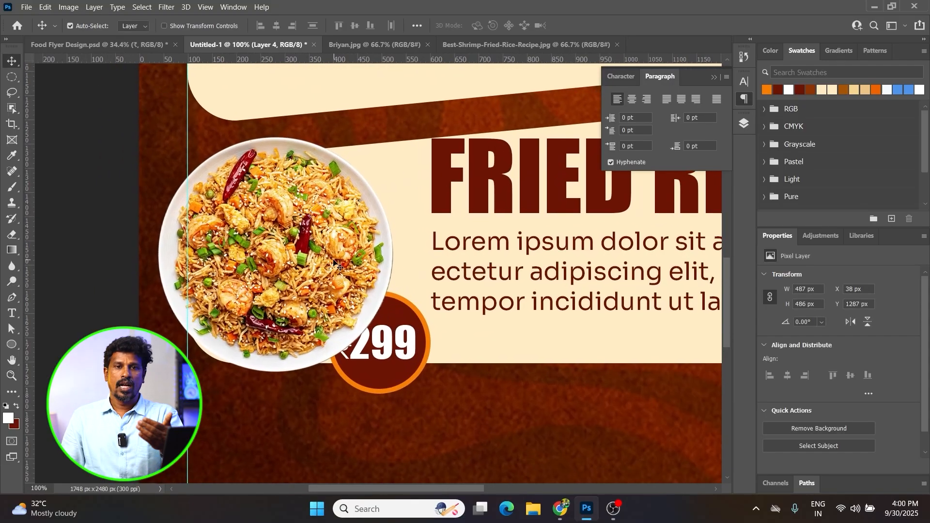
key(ctrl+bracketleft)
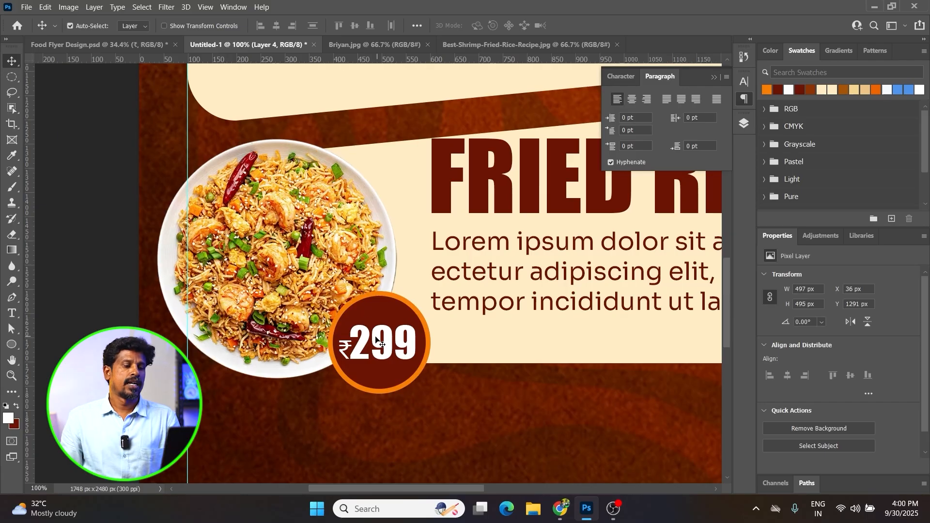
Change the price in the FRIED RICE badge to 199
key(t)
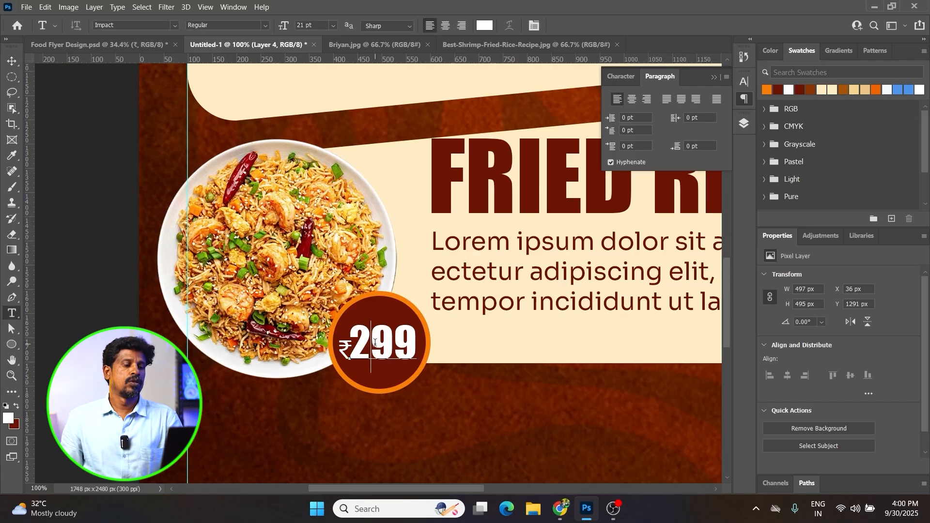
click(375, 344)
key(shift+Left)
text(1)
key(ctrl+Return)
key(ctrl+0)
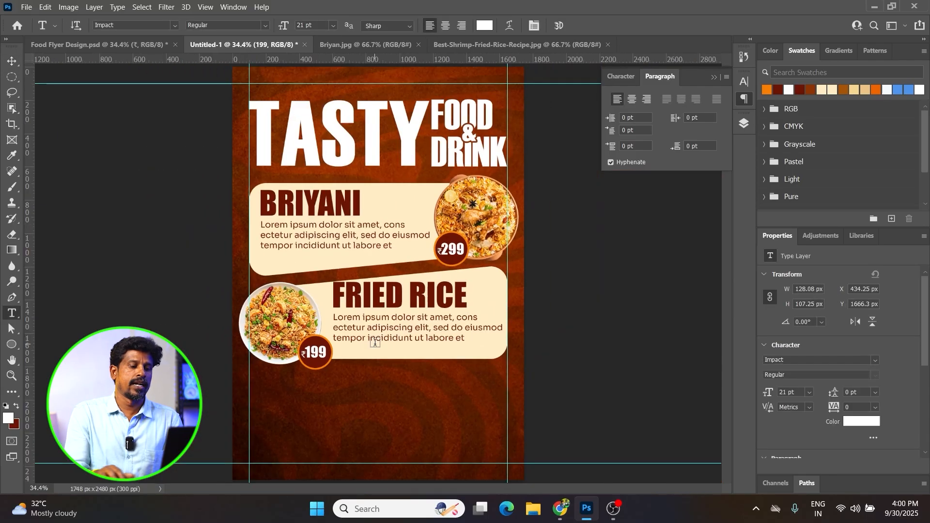
Nudge the FRIED RICE heading and its description text together slightly downward within the panel
key(v)
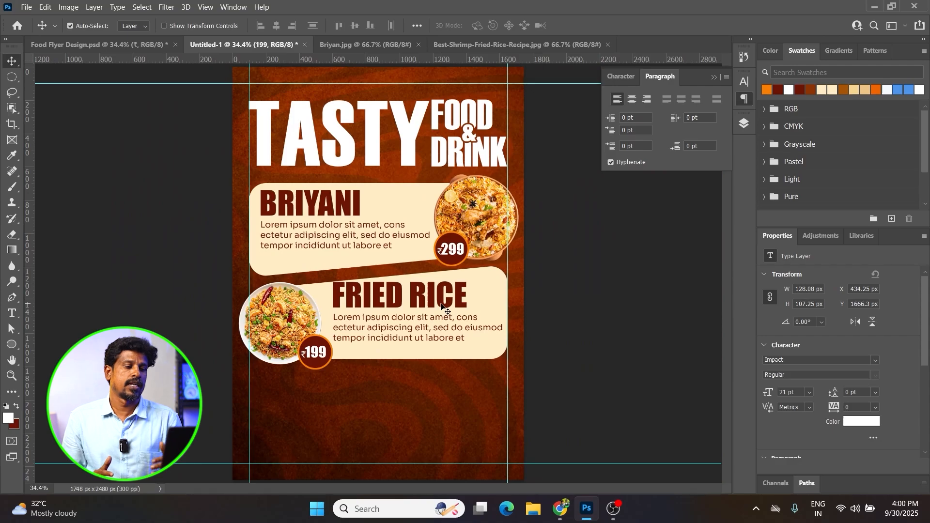
key(ctrl+space)
ctrl+click(431, 318)
ctrl+click(427, 318)
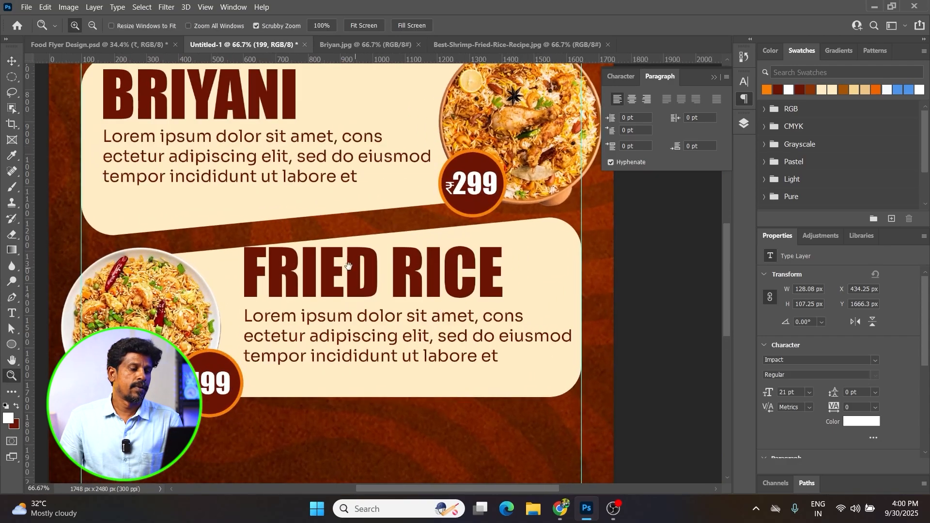
drag(365, 267, 392, 263)
click(394, 271)
shift+right_click(404, 313)
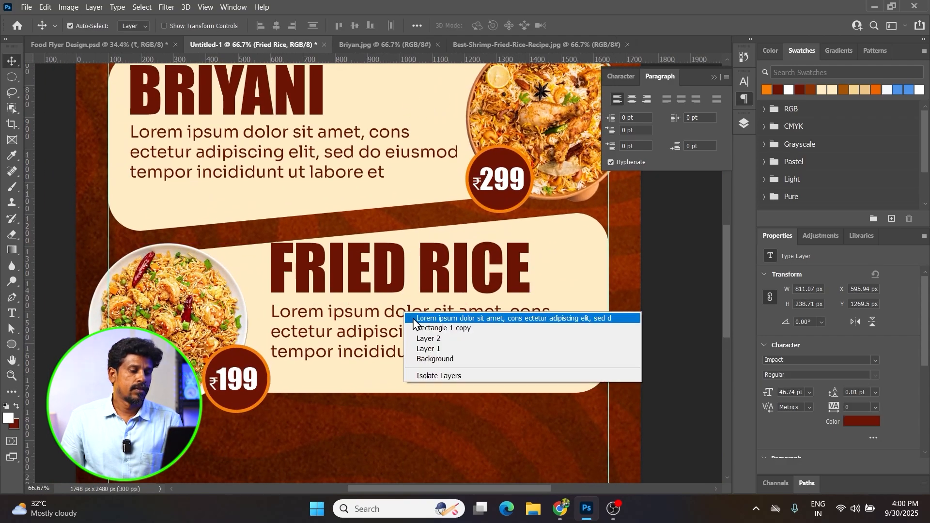
shift+click(413, 318)
key(Down)
key(Down)
key(Down)
key(Down)
key(Down)
key(Down)
key(Down)
key(Down)
key(Down)
key(Down)
key(Down)
key(Down)
key(Down)
key(Down)
key(Down)
key(Down)
key(Down)
key(Down)
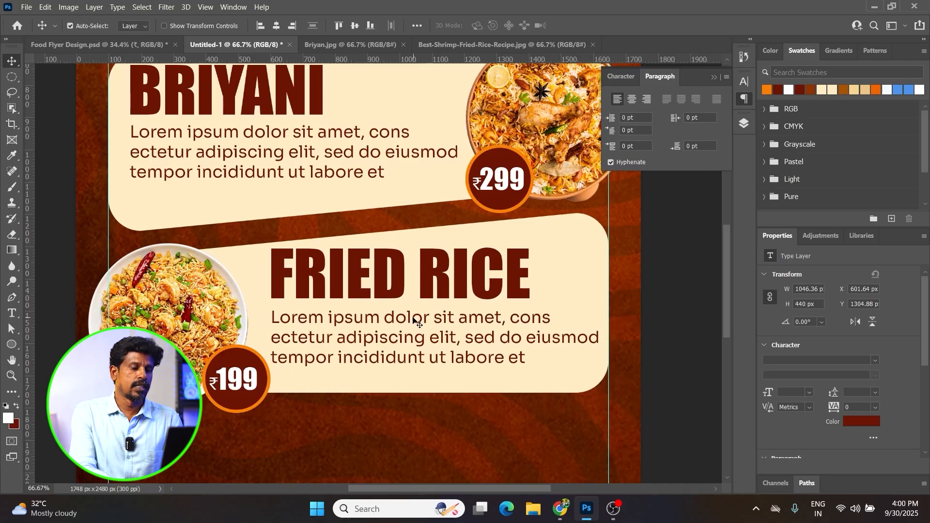
key(ctrl+minus)
key(ctrl+minus)
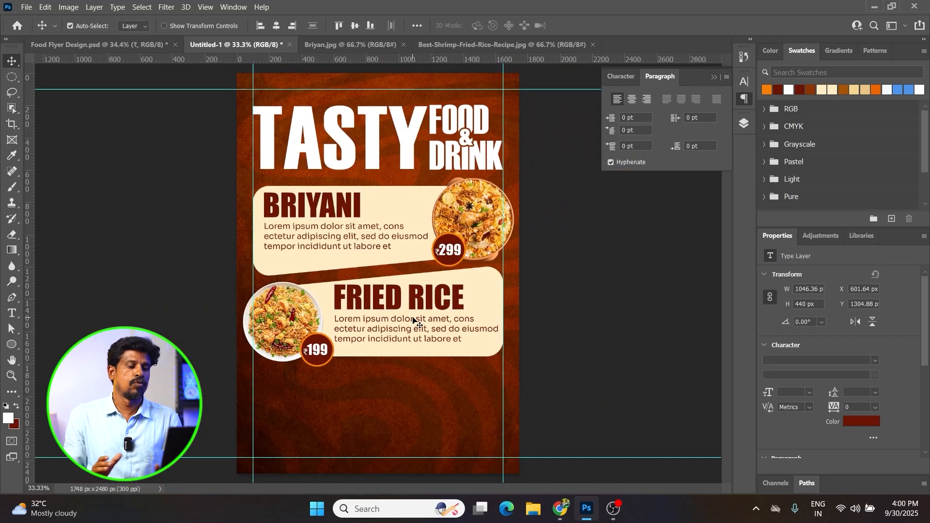
click(127, 43)
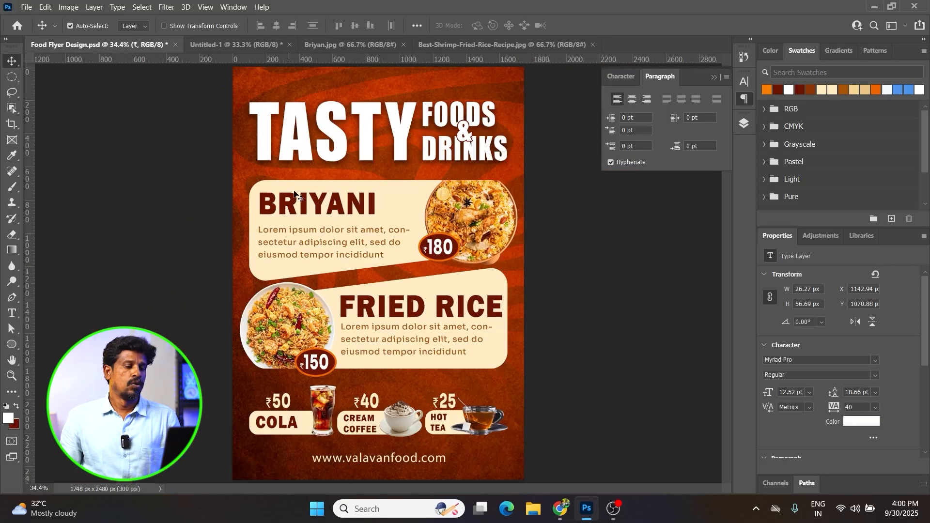
click(262, 45)
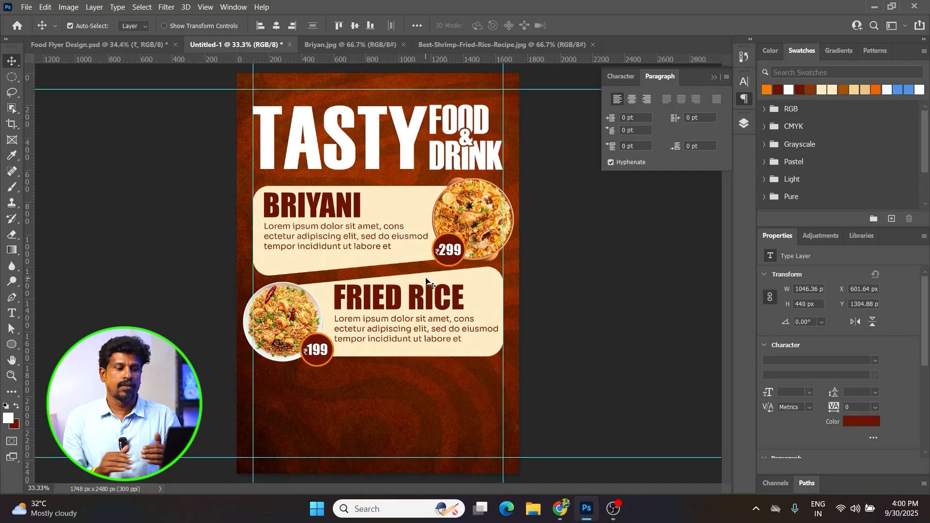
key(z)
click(397, 353)
drag(411, 370, 435, 293)
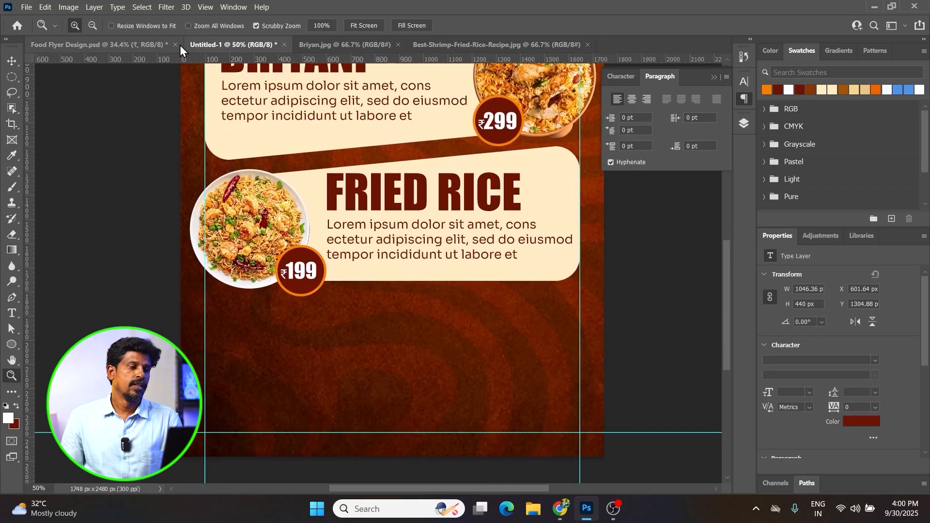
click(97, 45)
key(t)
double_click(375, 457)
key(ctrl+c)
key(ctrl+Return)
Paste the website line as text into Untitled-1, enlarge it to about 18.44 pt and place it near the bottom guide
key(ctrl+Tab)
click(345, 438)
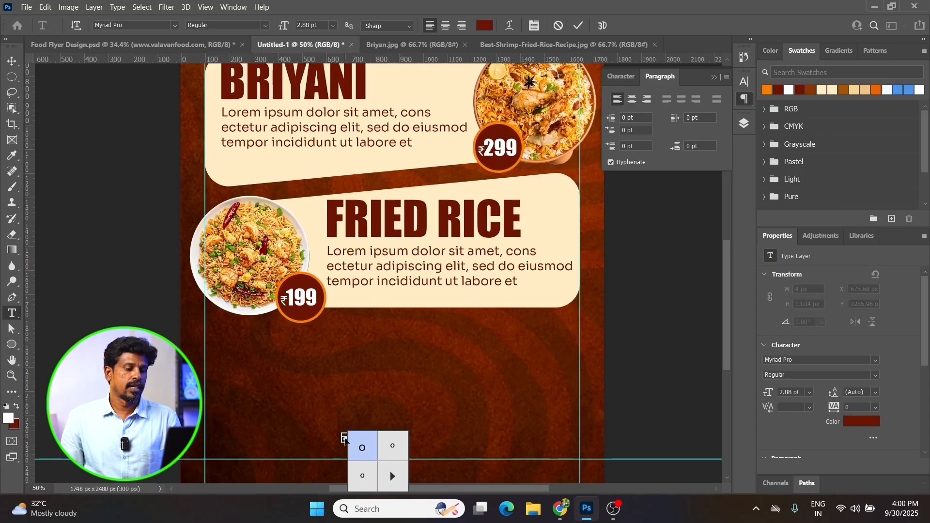
key(ctrl+a)
key(ctrl+v)
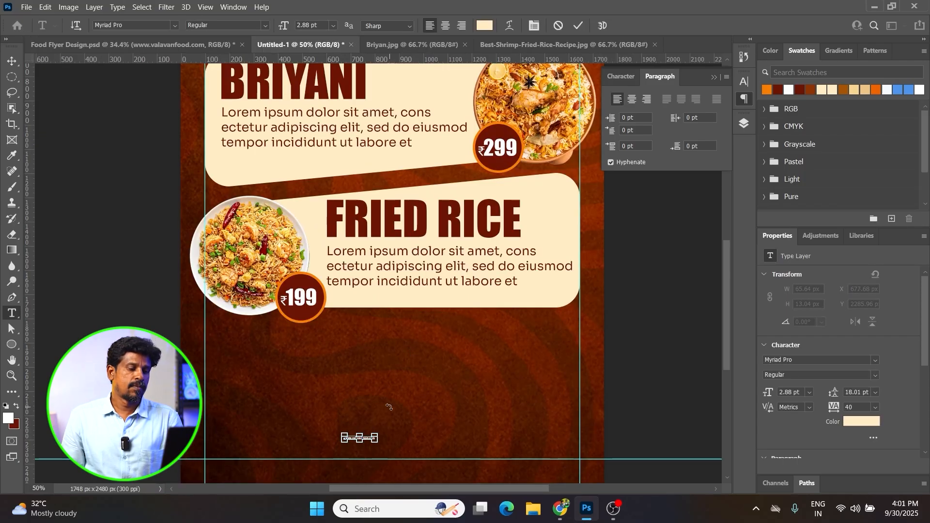
key(ctrl+Return)
key(ctrl+t)
drag(375, 431, 462, 410)
key(Return)
Center the website line horizontally on the whole canvas and clear the canvas selection
click(500, 431)
key(ctrl+Return)
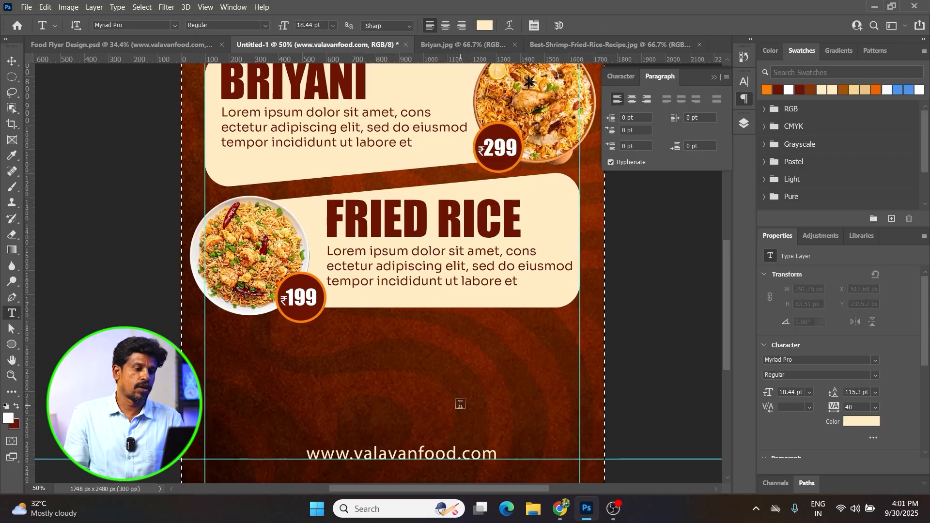
key(v)
click(278, 25)
key(ctrl+d)
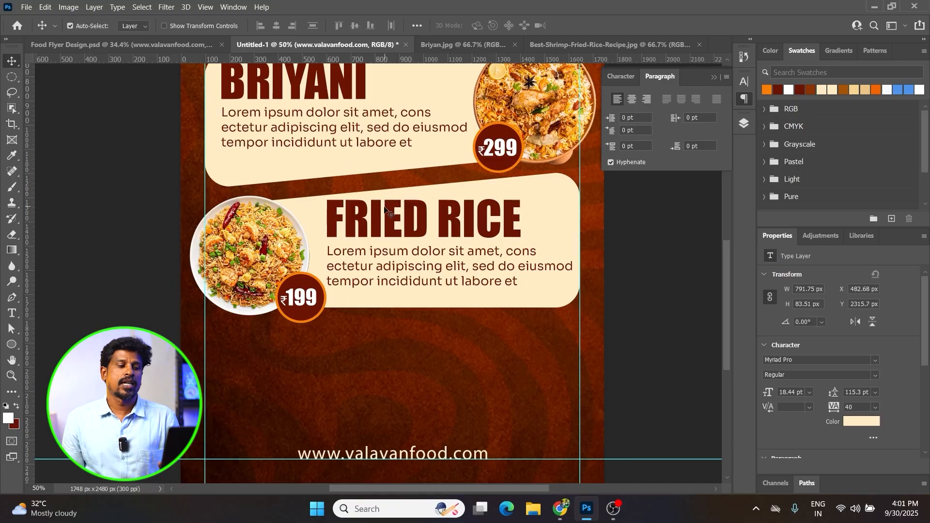
Save the flyer in the Downloads folder as a Photoshop file named Food Flyer with Maximize Compatibility on
click(169, 43)
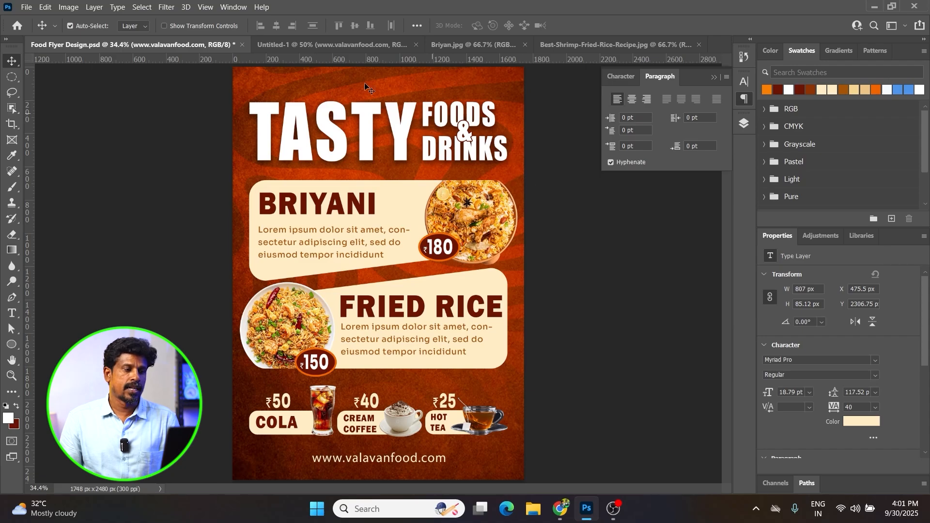
click(324, 42)
drag(529, 150, 520, 224)
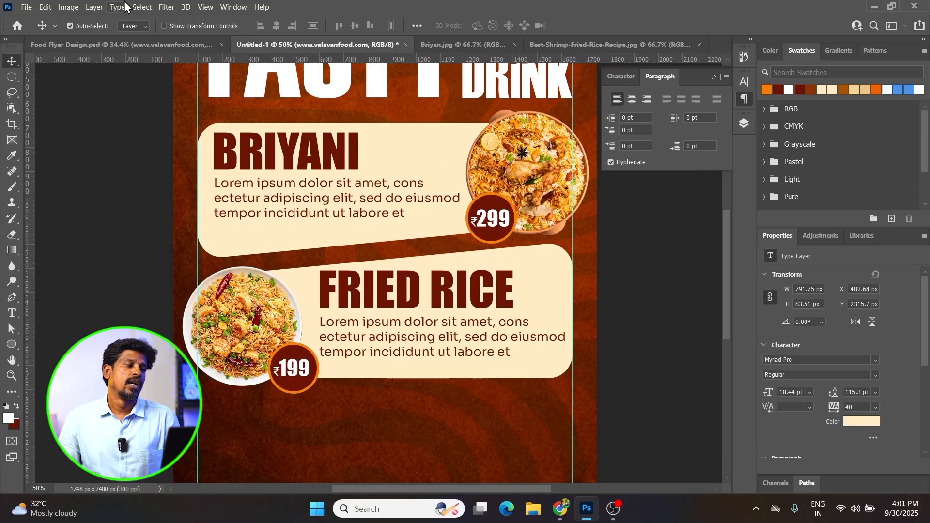
click(24, 8)
click(66, 140)
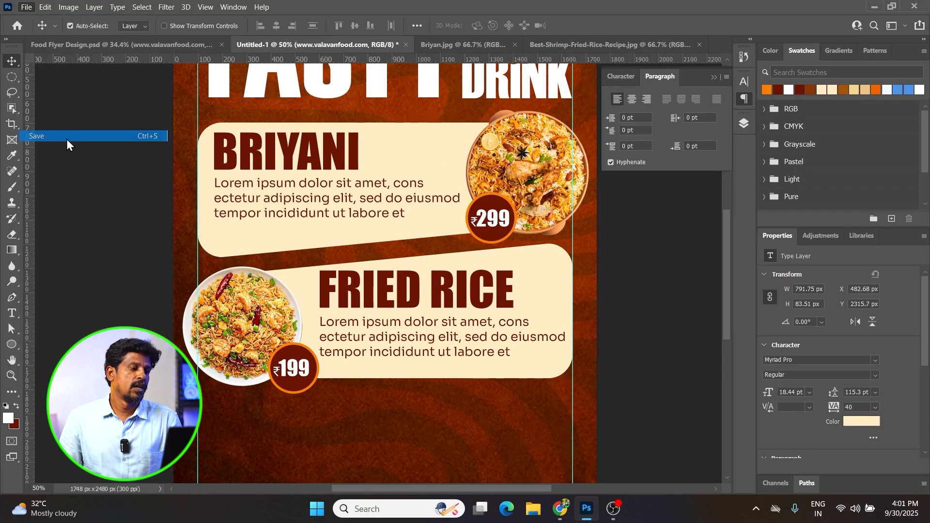
text(Food Flyer)
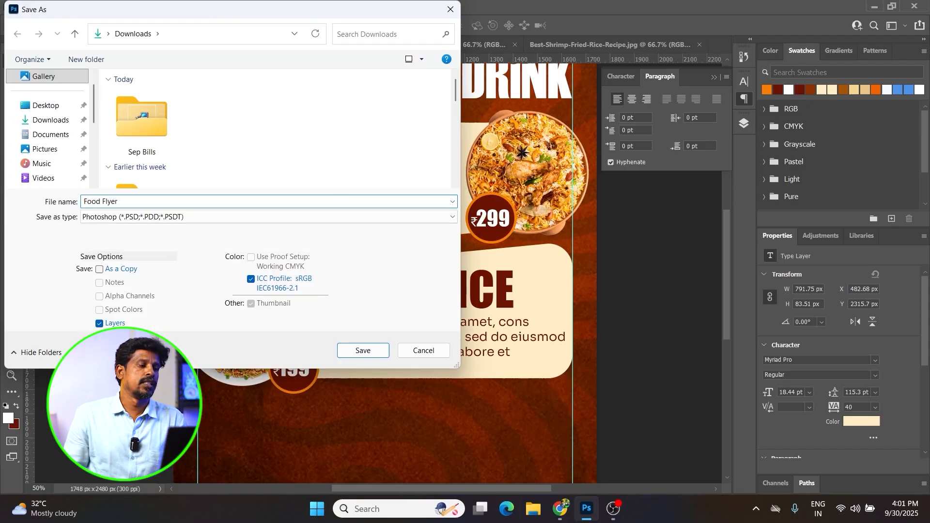
click(375, 353)
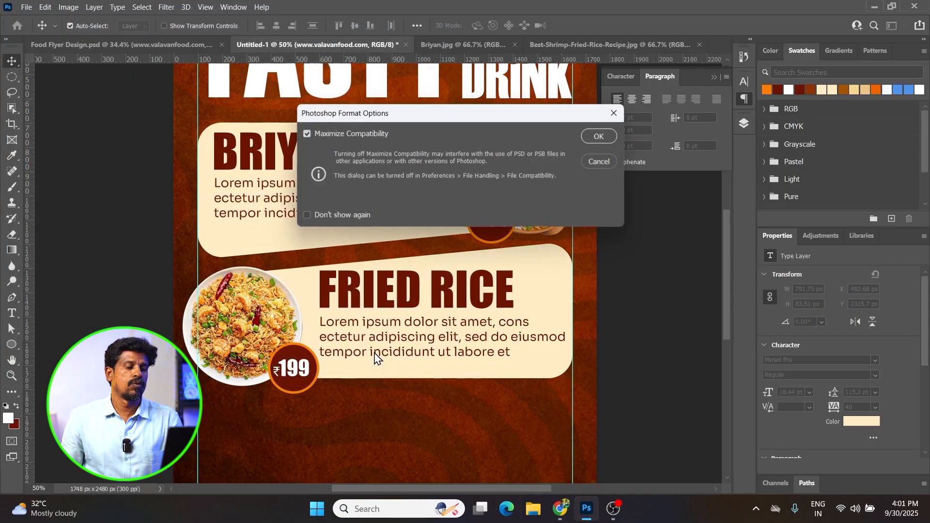
click(594, 138)
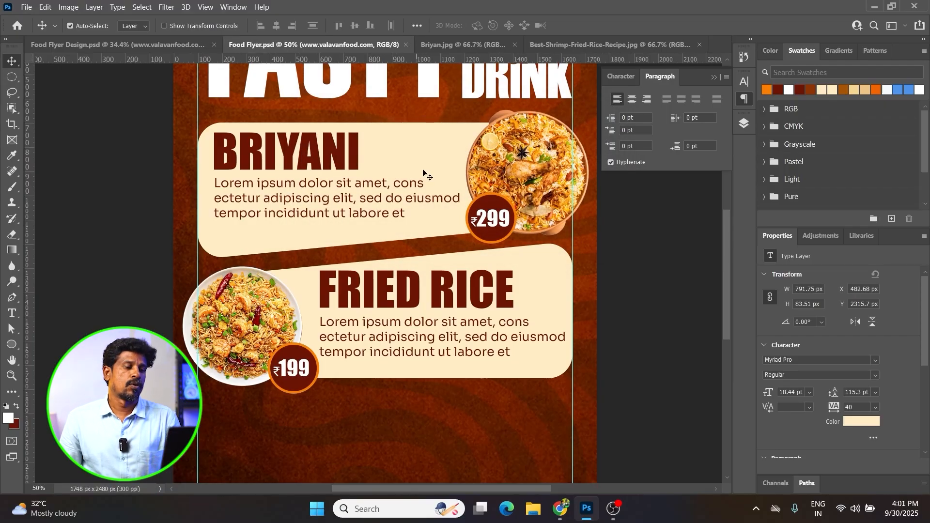
drag(428, 276, 431, 253)
key(s)
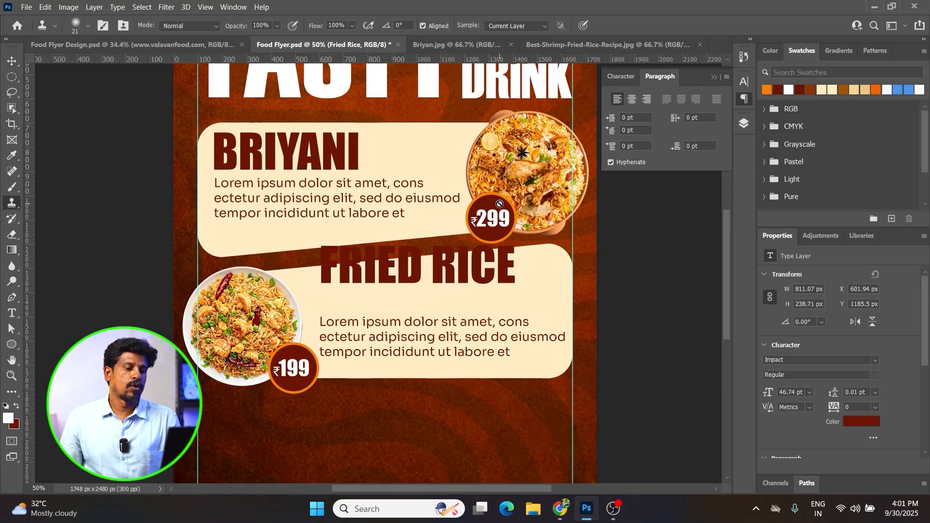
key(ctrl+z)
Load the BRIYANI panel's Rectangle 1 outline as a selection and add it as a layer mask to the biryani bowl on Layer 3
key(v)
click(437, 148)
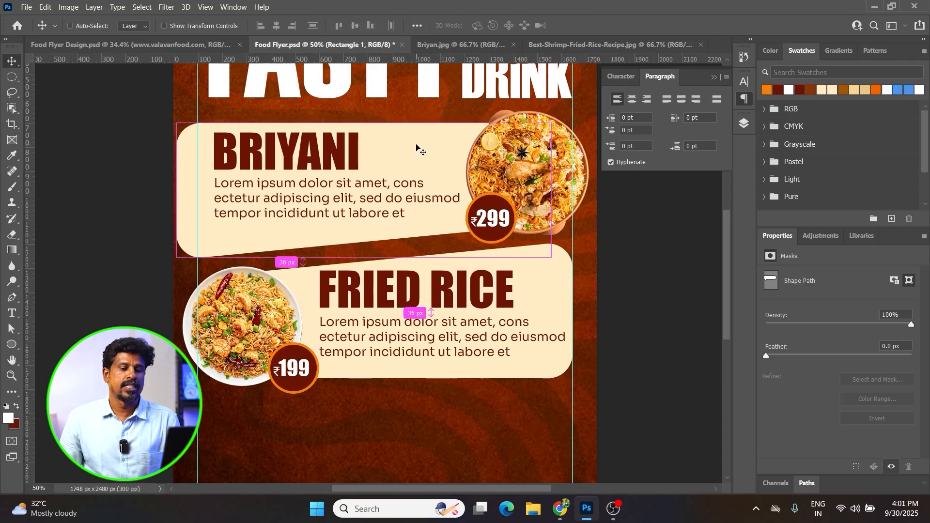
click(743, 124)
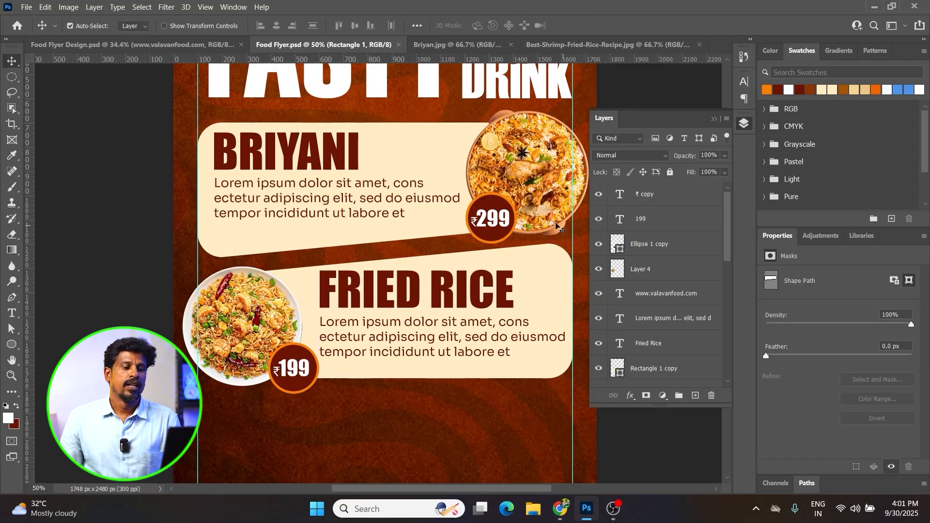
scroll(674, 301, down, 4)
scroll(394, 238, up, 1)
right_click(407, 248)
click(408, 249)
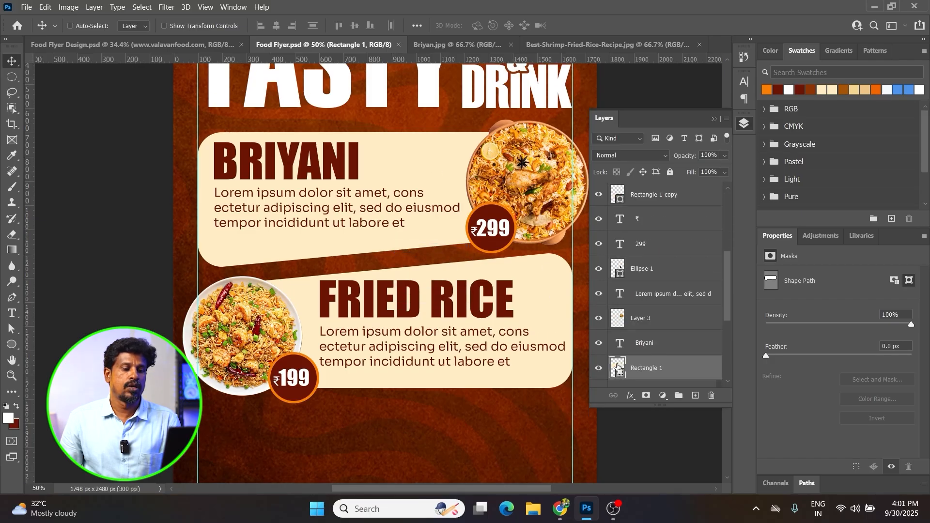
ctrl+click(647, 371)
ctrl+click(619, 369)
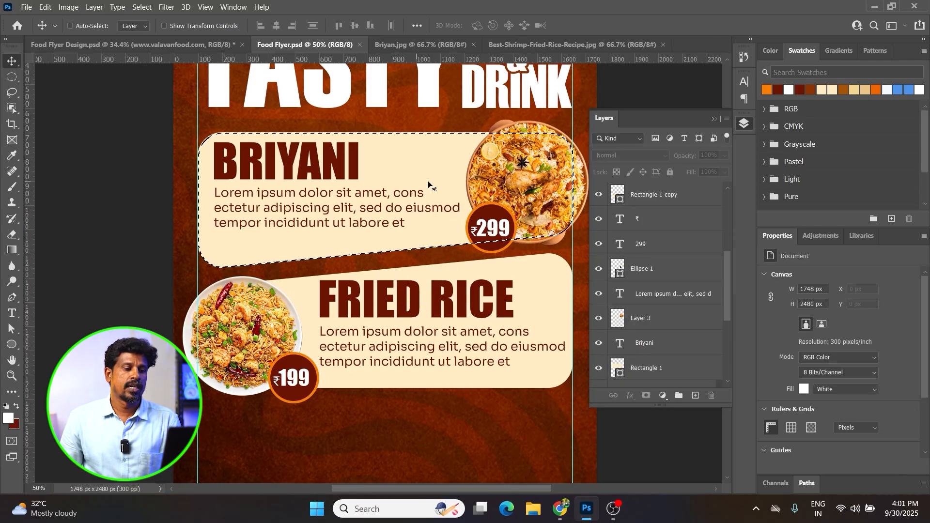
click(531, 161)
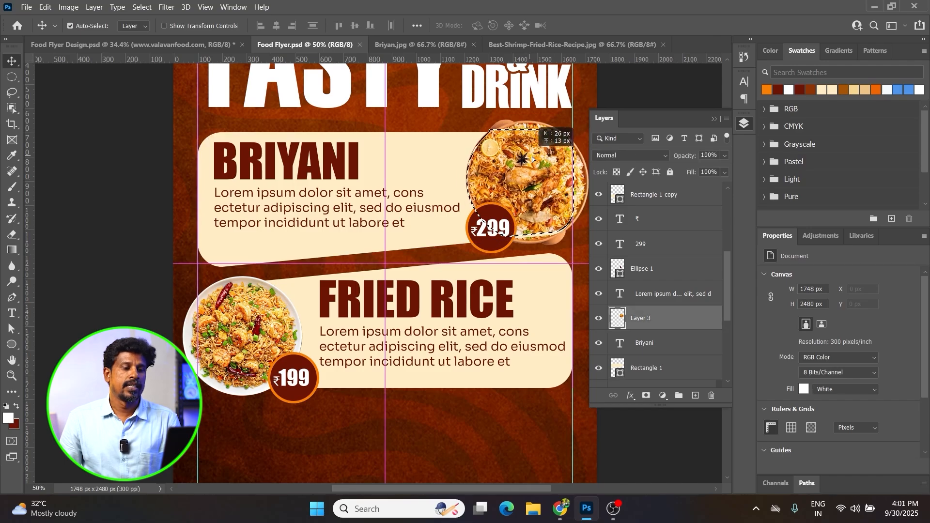
click(646, 396)
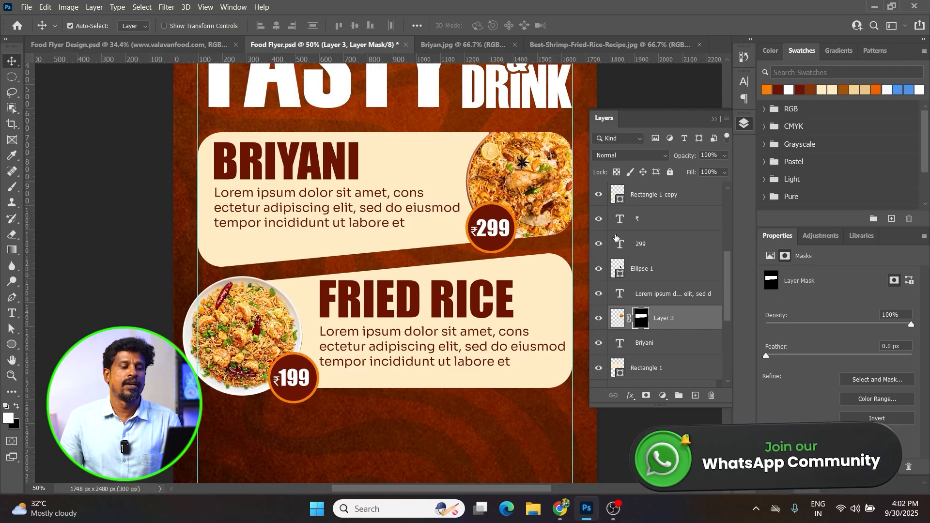
Try to reveal the biryani bowl's upper rim by painting white on Layer 3's mask with a larger brush
key(b)
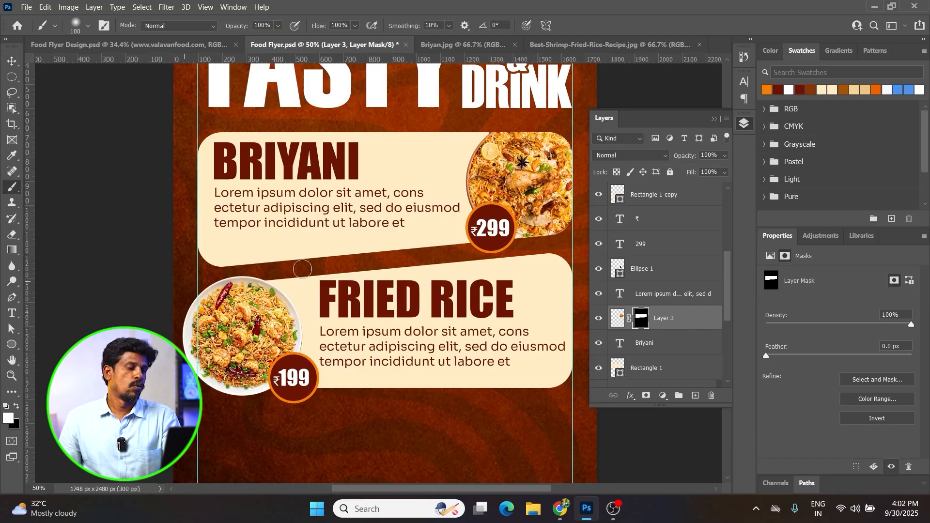
key(bracketright)
mouse_move(511, 132)
mouse_down()
mouse_move(557, 124)
mouse_move(505, 128)
mouse_move(546, 122)
mouse_move(468, 145)
mouse_move(541, 115)
mouse_move(527, 121)
mouse_move(573, 120)
mouse_up()
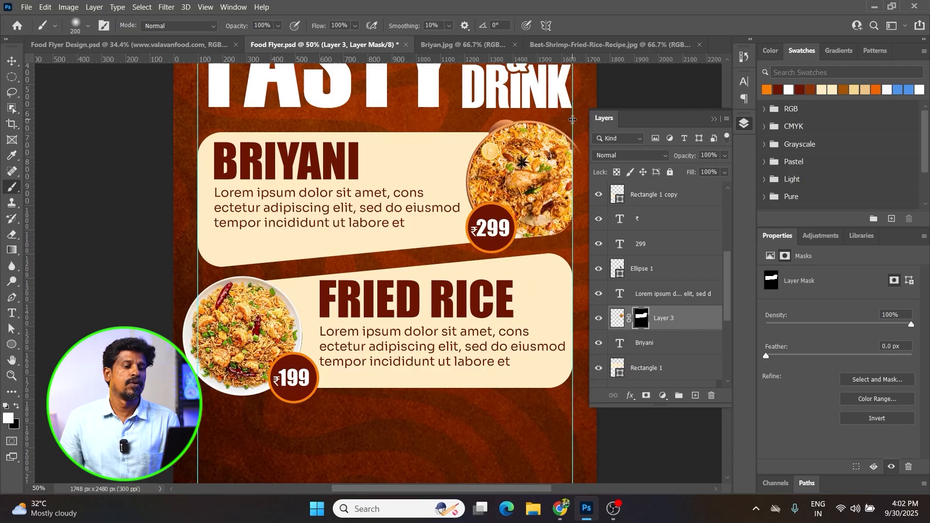
key(ctrl+z)
ctrl+click(584, 156)
ctrl+click(583, 156)
drag(401, 111, 456, 85)
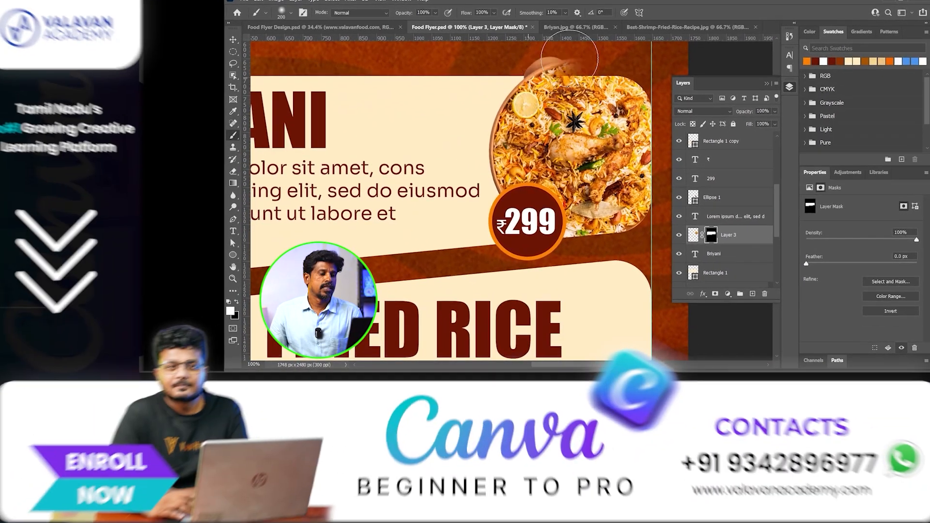
mouse_move(569, 57)
mouse_down()
mouse_move(630, 73)
mouse_move(622, 85)
mouse_up()
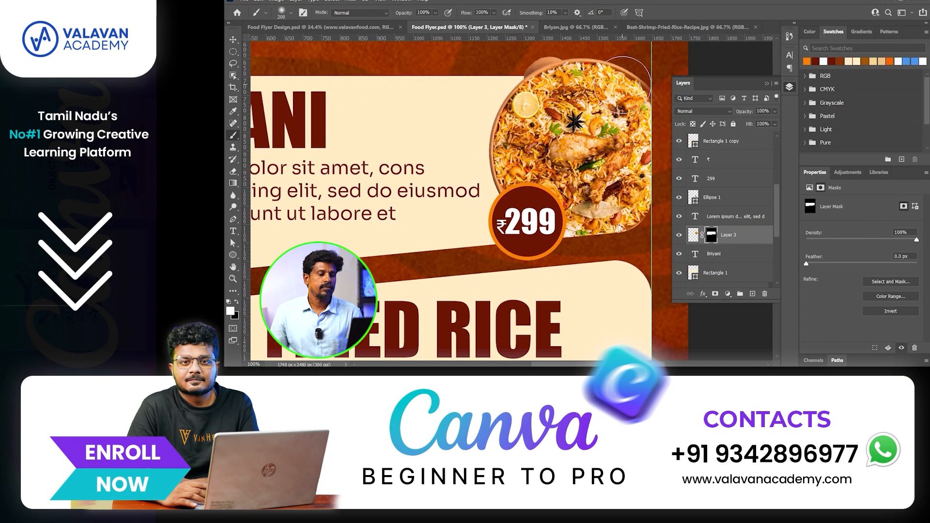
key(ctrl+z)
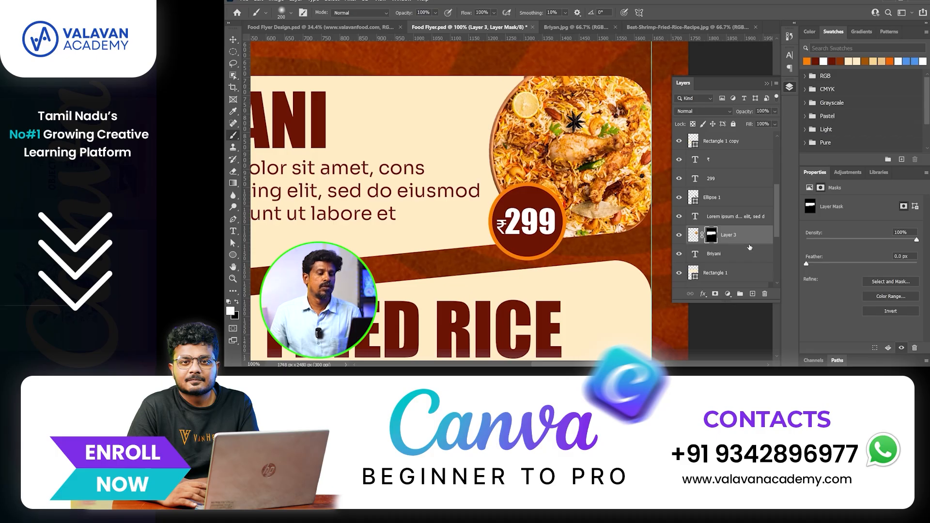
Take the layer mask off the biryani bowl on Layer 3 and clear the remaining selection
drag(711, 235, 766, 294)
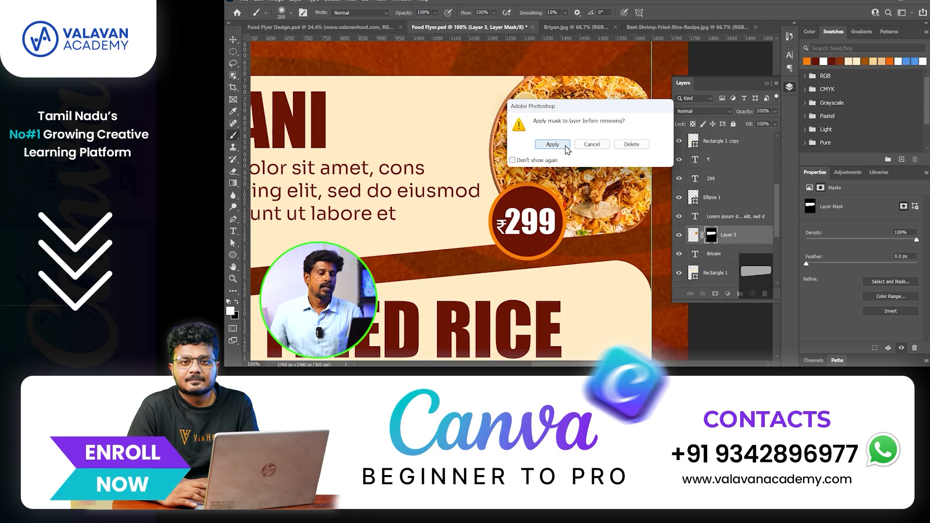
key(Return)
key(ctrl+z)
key(ctrl+z)
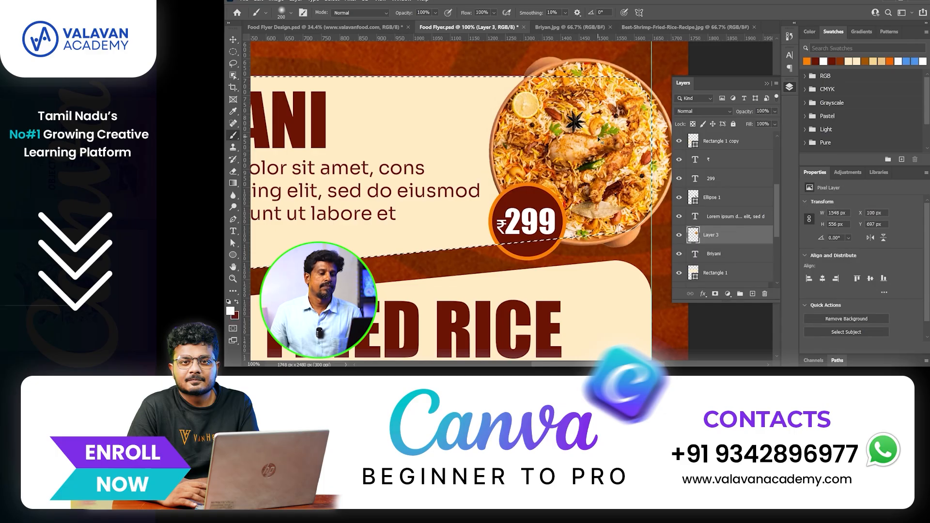
key(ctrl+d)
Nudge the biryani bowl on Layer 3 slightly to the right so it extends further past the right guide
key(v)
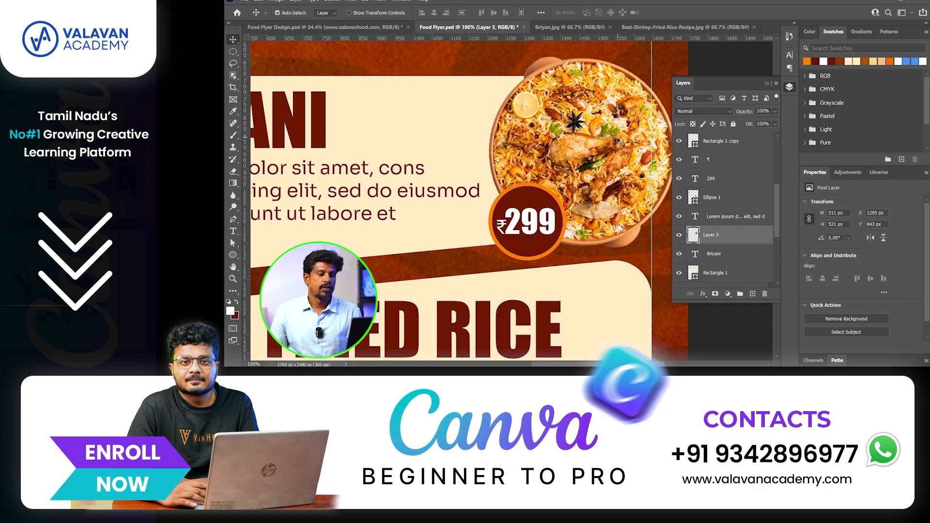
key(ctrl+t)
mouse_move(630, 130)
mouse_down()
mouse_move(612, 129)
mouse_move(621, 130)
mouse_up()
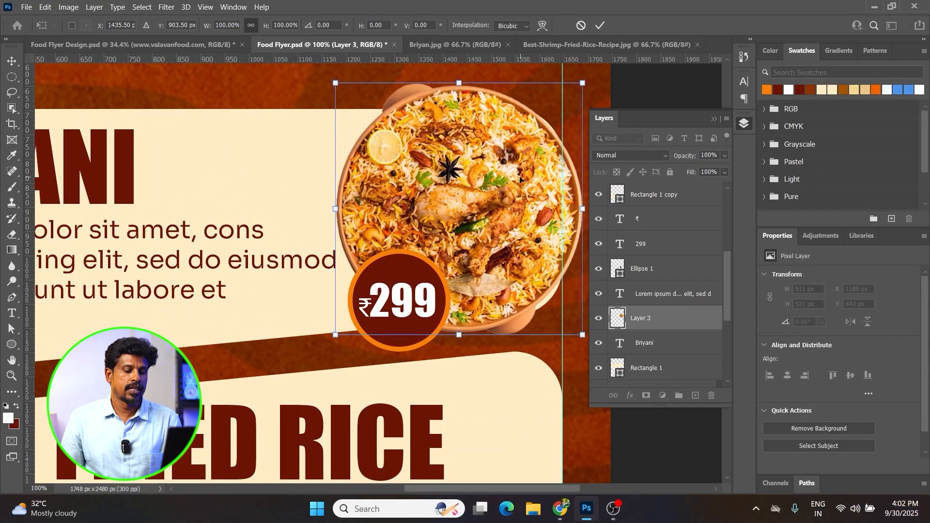
key(Right)
key(Right)
key(Right)
key(Right)
key(Right)
key(Right)
key(Right)
key(Right)
key(Right)
key(Right)
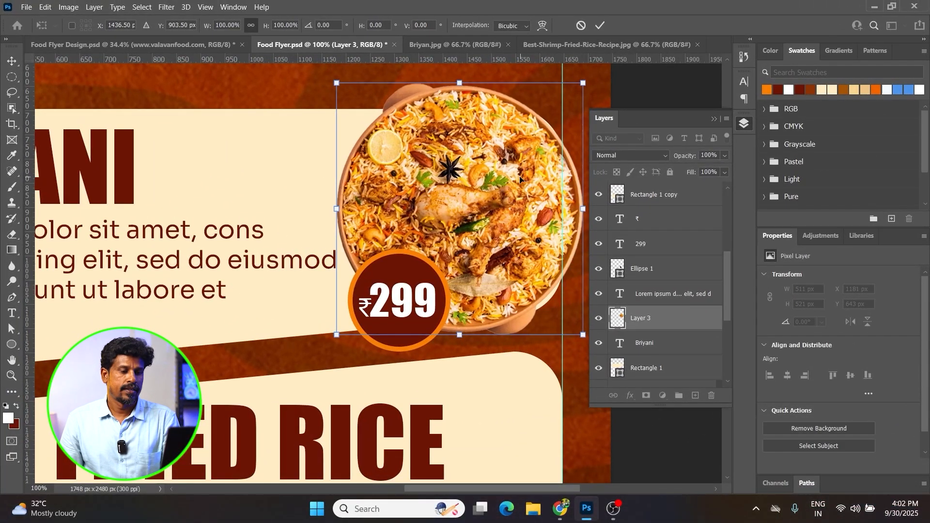
key(Right)
key(Right)
key(Right)
key(Right)
key(Right)
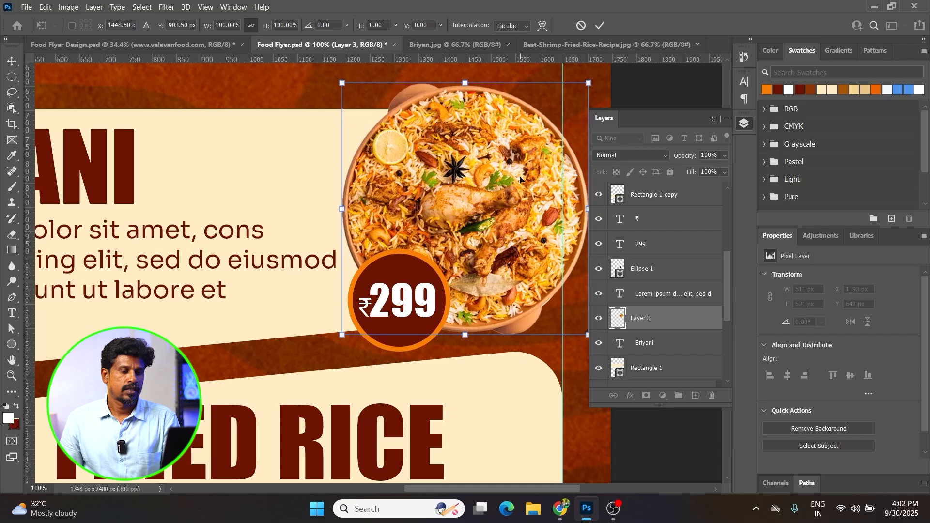
key(Return)
Load the BRIYANI panel's Rectangle 1 outline as a selection and mask the repositioned bowl on Layer 3 with it
ctrl+click(322, 123)
ctrl+click(649, 370)
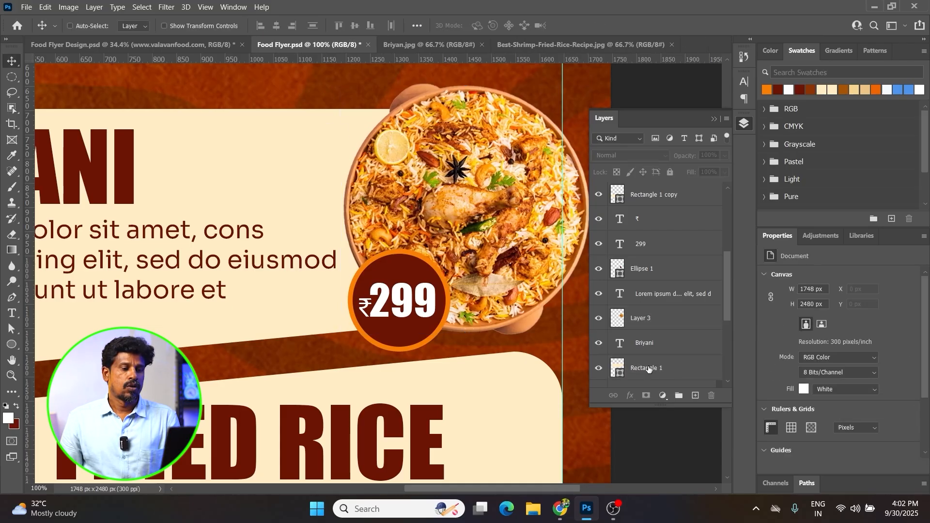
ctrl+click(621, 369)
ctrl+click(447, 168)
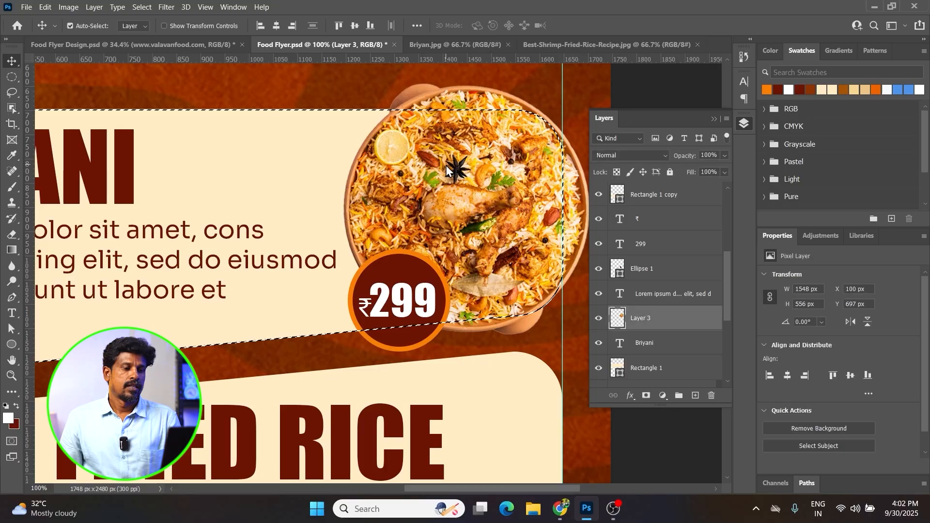
click(646, 396)
Paint white along the top of Layer 3's mask to reveal the bowl's upper rim, and reduce the brush size to 90
key(b)
mouse_move(409, 108)
mouse_down()
mouse_move(453, 88)
mouse_move(517, 97)
mouse_move(531, 133)
mouse_move(540, 106)
mouse_move(538, 145)
mouse_move(535, 117)
mouse_move(464, 89)
mouse_move(486, 108)
mouse_up()
key(bracketleft)
key(bracketleft)
key(bracketleft)
key(bracketleft)
key(bracketleft)
key(bracketleft)
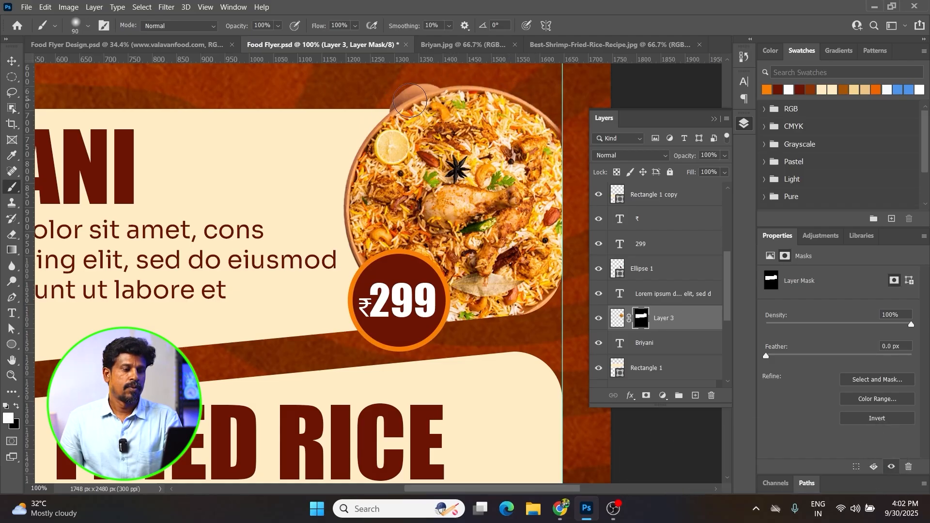
Load the FRIED RICE panel's Rectangle 1 copy outline as a selection and add it as a layer mask to the plate on Layer 4
key(z)
right_click(396, 153)
click(412, 158)
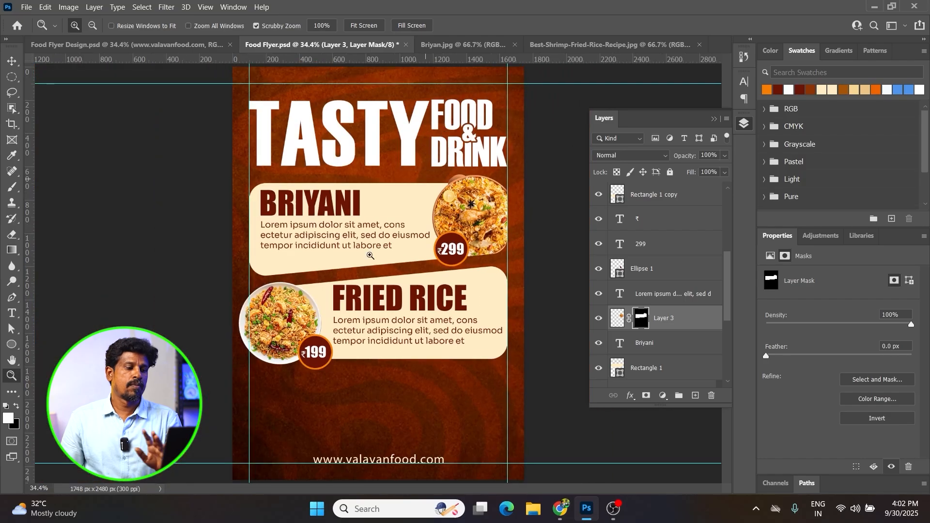
click(293, 368)
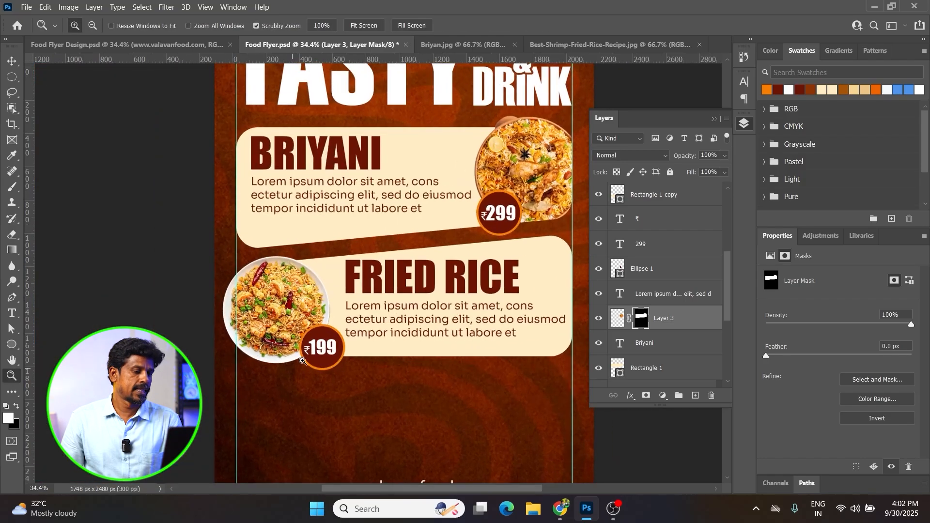
key(v)
click(396, 348)
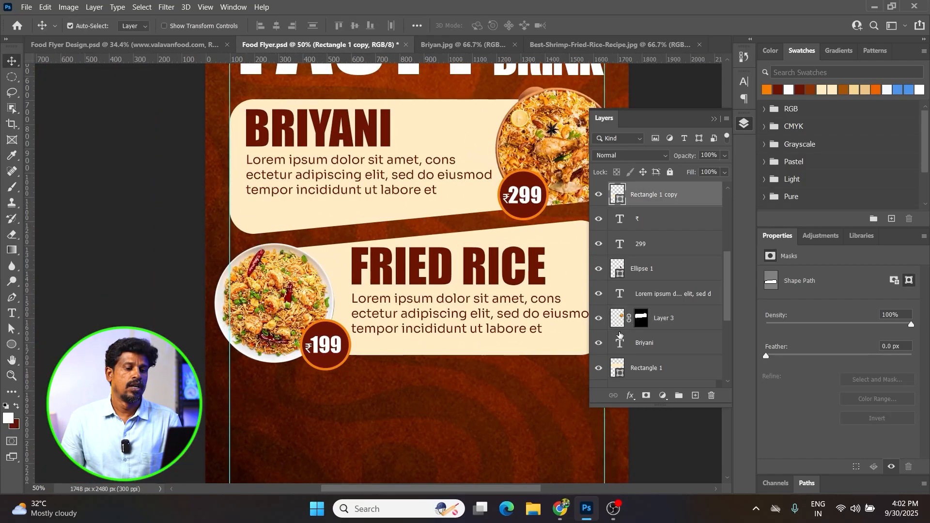
ctrl+click(621, 196)
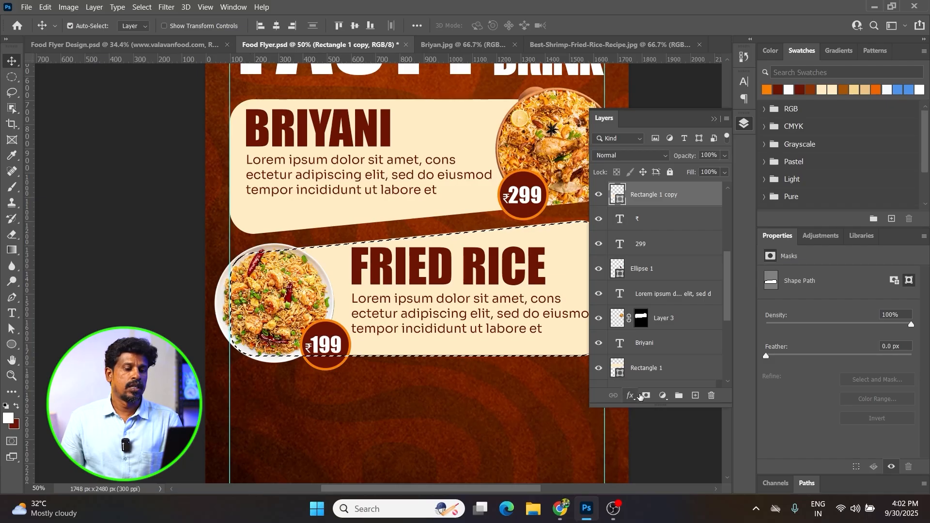
click(644, 395)
key(ctrl+z)
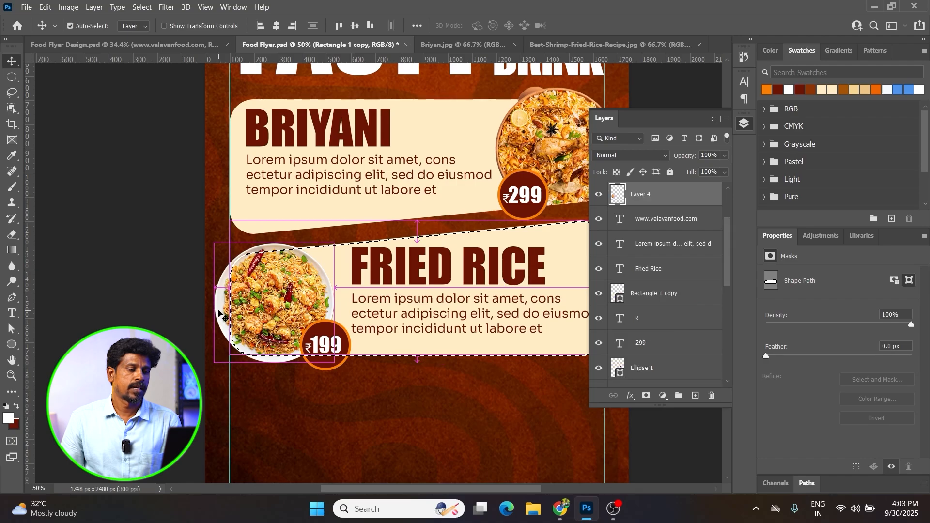
click(647, 396)
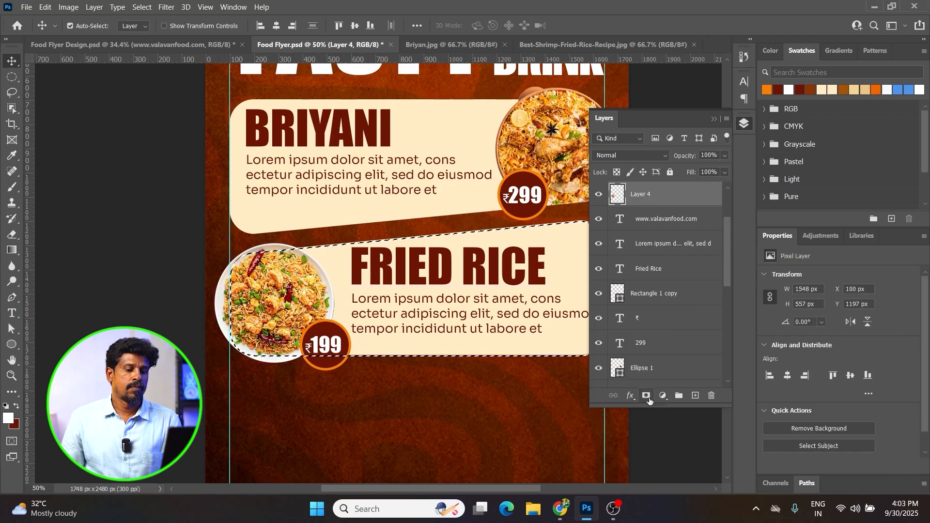
Paint white along the top of Layer 4's mask to bring back the fried rice plate's upper rim
key(b)
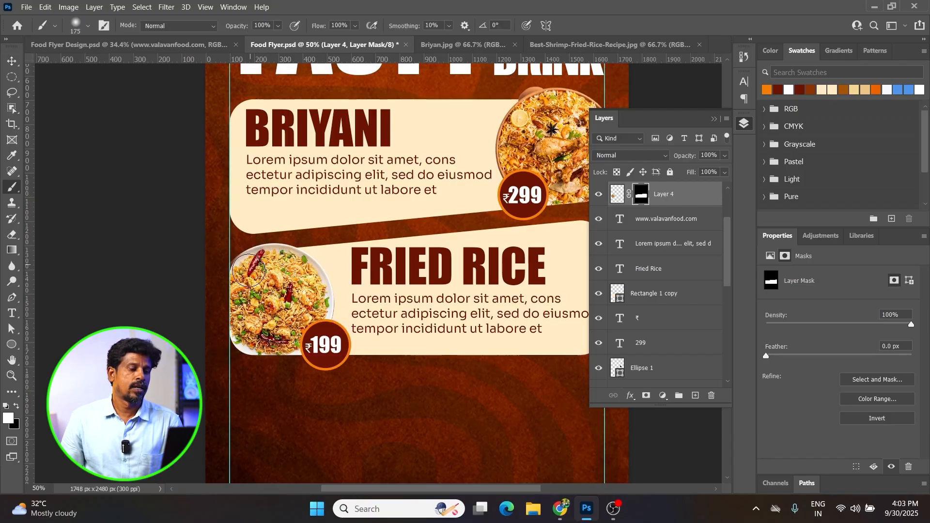
scroll(252, 256, up, 2)
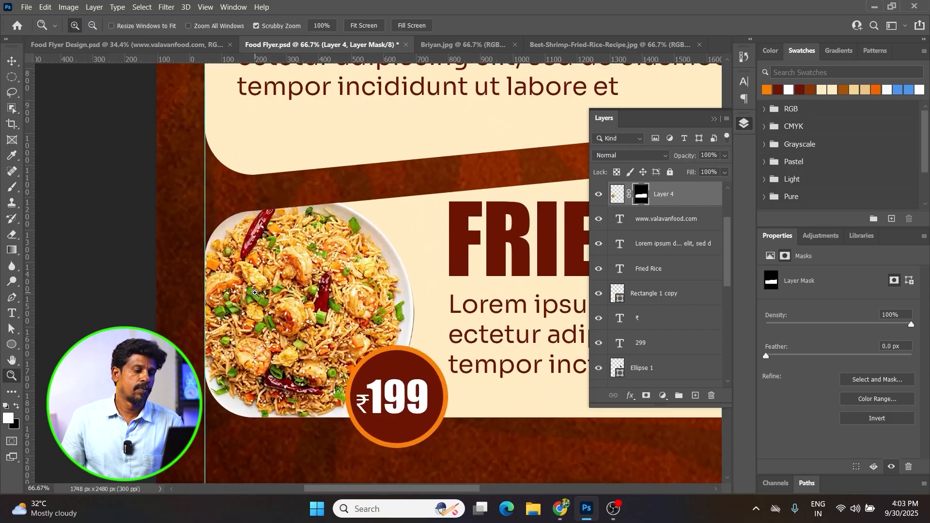
mouse_move(286, 210)
mouse_down()
mouse_move(237, 241)
mouse_move(369, 190)
mouse_up()
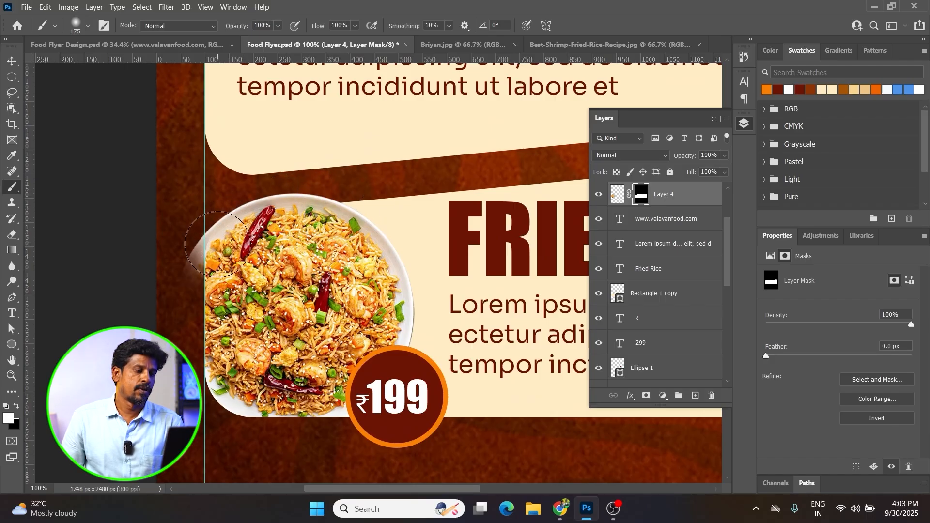
Use rectangular selections outside the left guide to trim the plate's overspill on Layer 4's mask flush with the guide
key(m)
mouse_move(100, 120)
mouse_down()
mouse_move(185, 374)
mouse_move(203, 401)
mouse_up()
key(ctrl+d)
drag(120, 136, 205, 435)
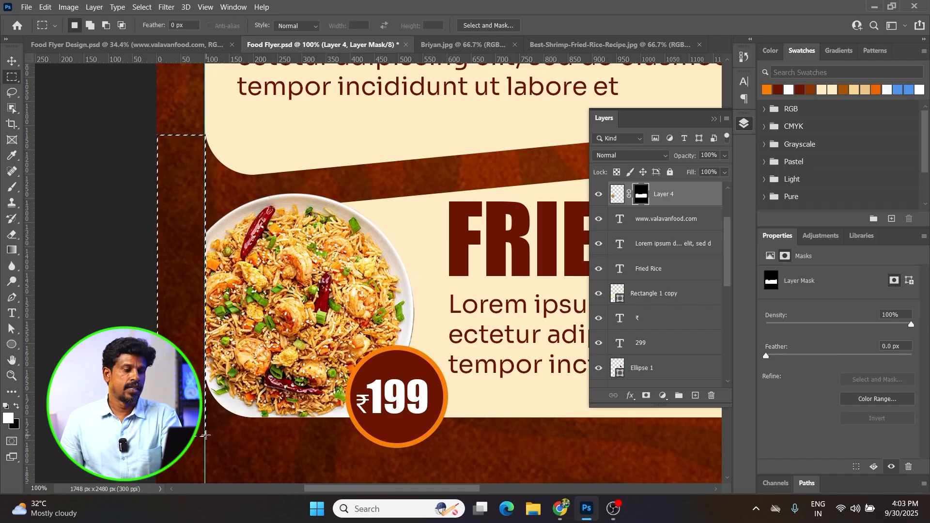
key(z)
key(ctrl+0)
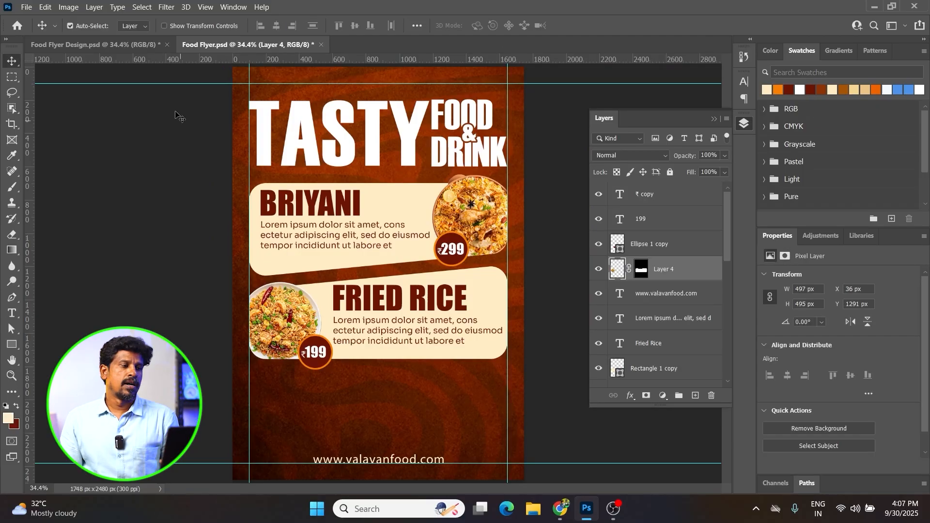
Draw a cream rounded rectangle of about 554 × 209 px with 71 px corners at the left guide, above the website line
click(144, 45)
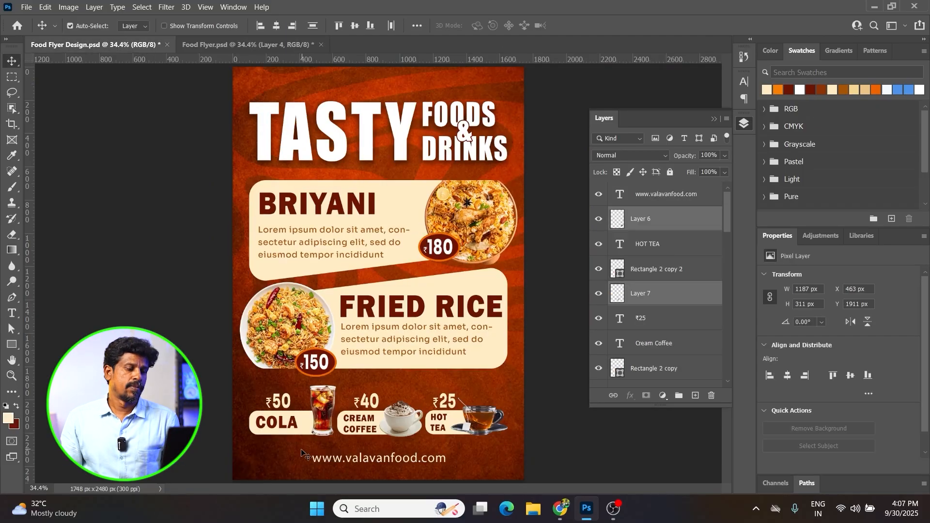
click(293, 45)
click(10, 345)
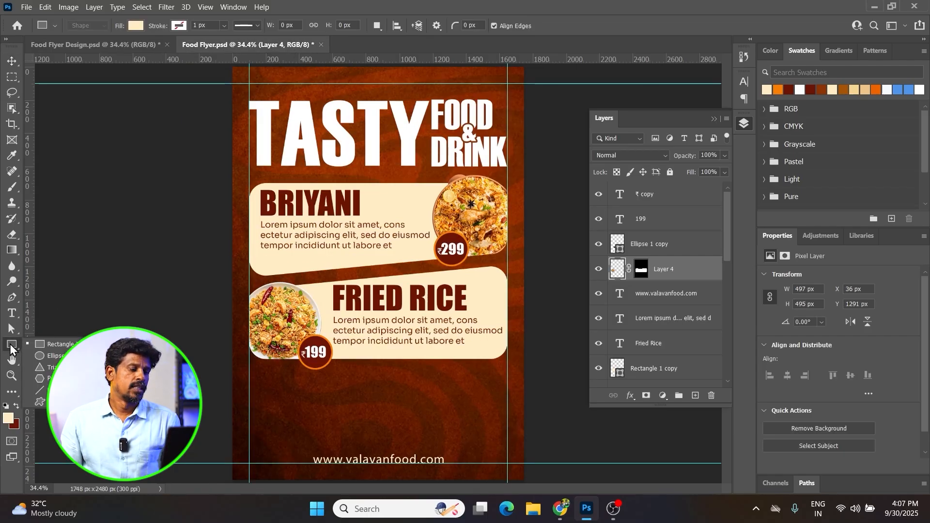
click(54, 350)
drag(251, 397, 330, 410)
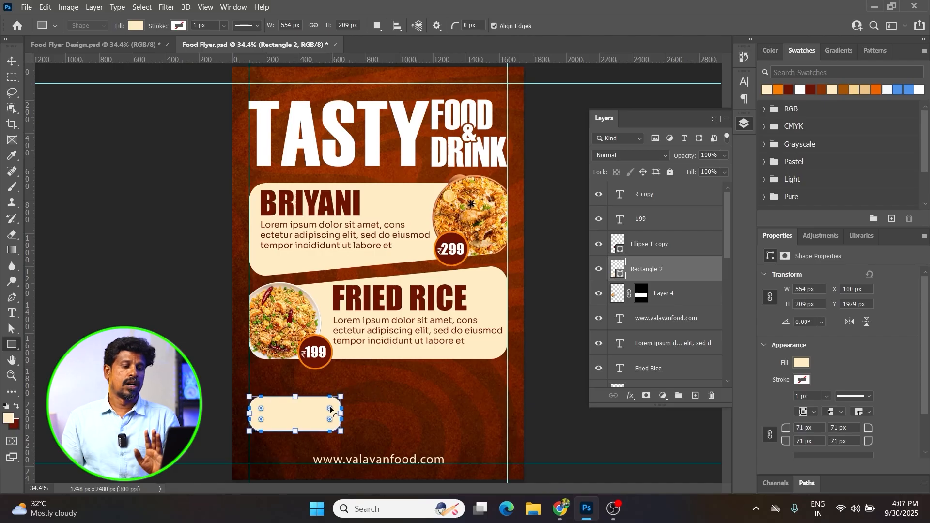
key(v)
click(214, 395)
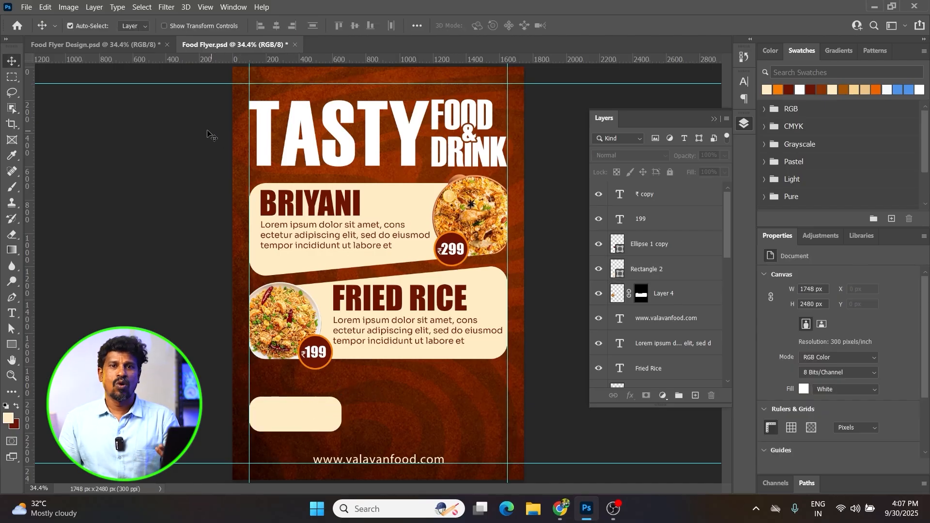
Copy the cola, coffee and tea images from Food Flyer Design.psd into Food Flyer.psd and line them up with the cream rectangle
click(145, 45)
drag(325, 404, 257, 44)
key(ctrl+z)
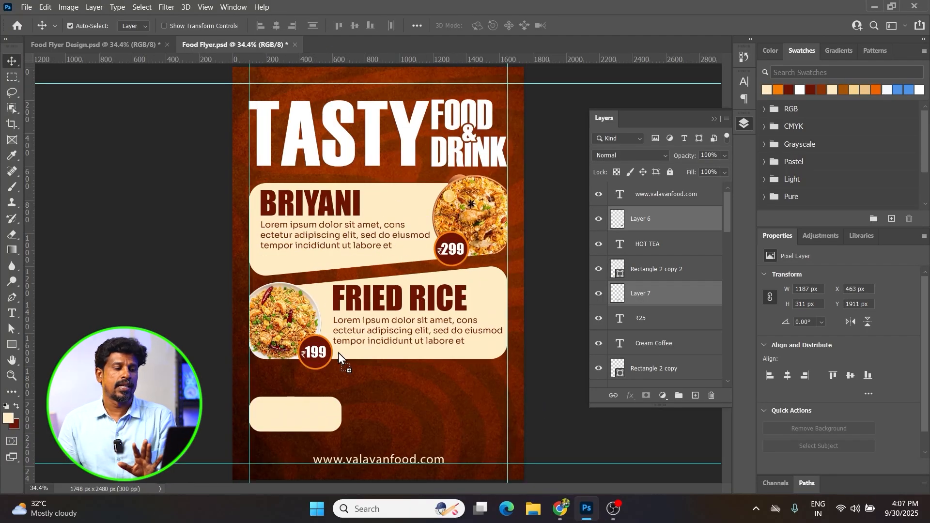
drag(338, 357, 364, 383)
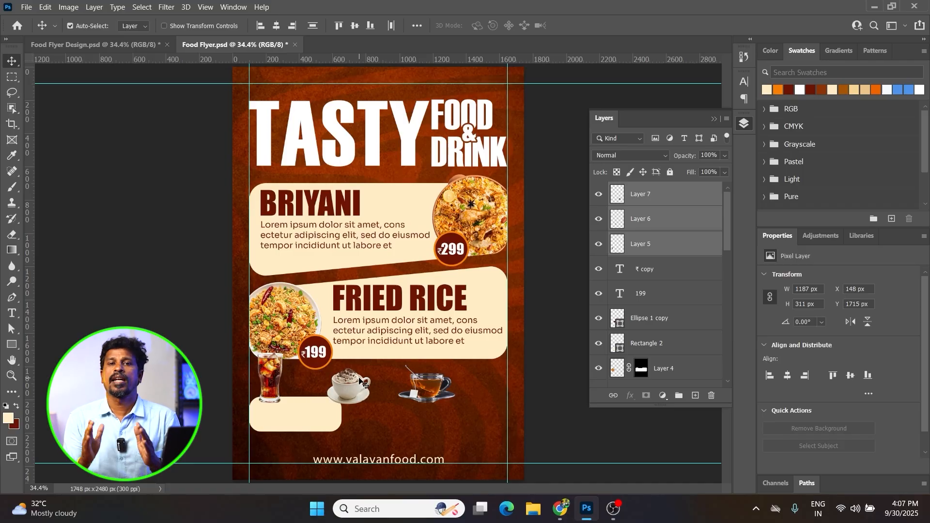
drag(275, 372, 321, 402)
Shorten the cream rounded rectangle from its right end to about 458 px wide so it ends behind the cola glass
scroll(393, 408, up, 3)
scroll(311, 398, down, 4)
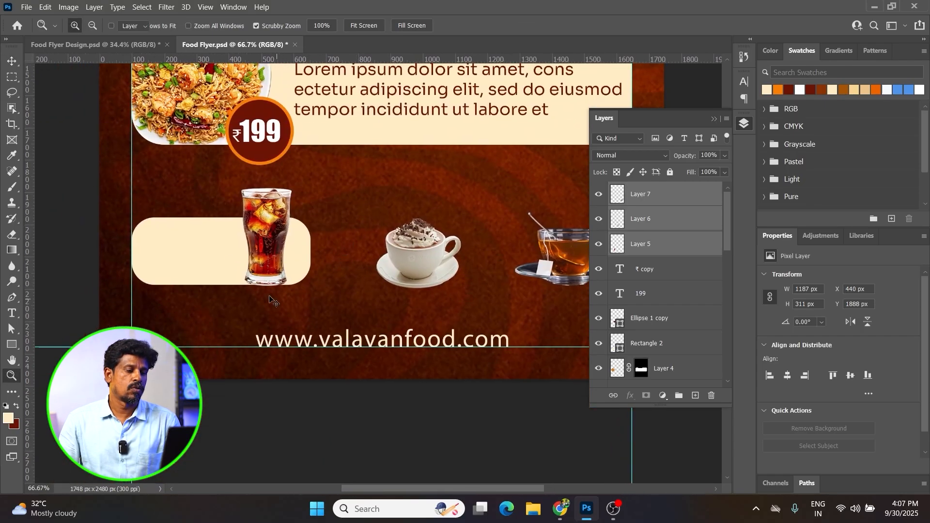
click(226, 262)
key(u)
drag(307, 253, 276, 253)
key(v)
Duplicate the cream rectangle behind the coffee and tea cups, and nudge the tea cup with its rectangle left
scroll(214, 276, right, 3)
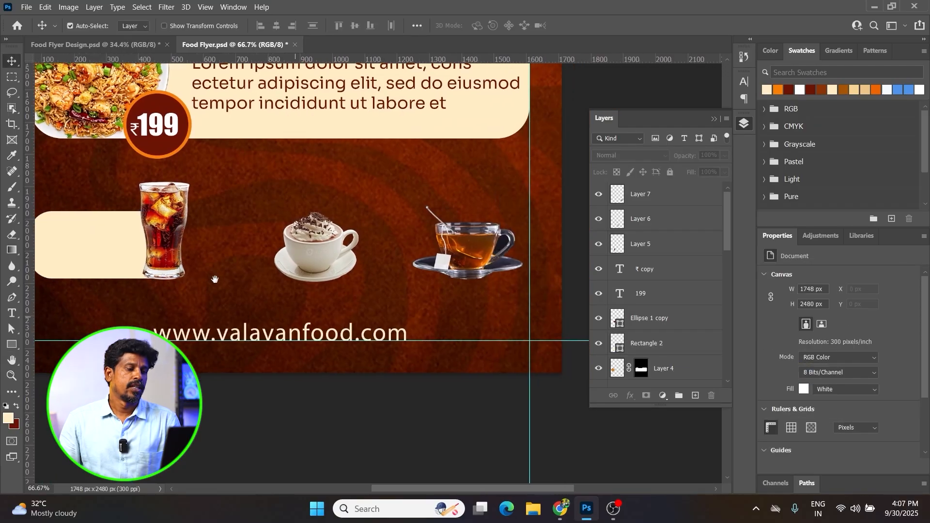
drag(121, 255, 423, 237)
scroll(381, 231, right, 2)
shift+click(363, 242)
key(shift+Left)
key(shift+Left)
key(shift+Left)
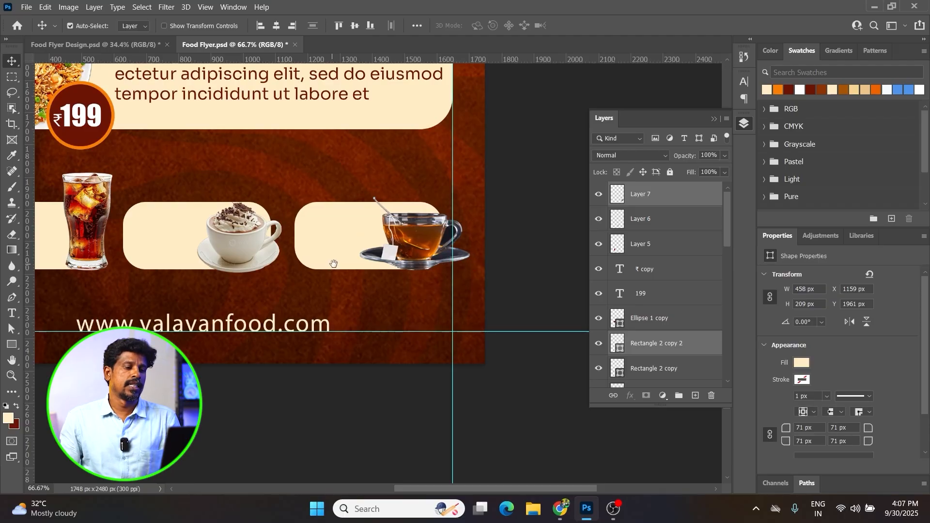
Hide the side panels, select all three drink images with their cream rectangles, and move them down closer to the website line
drag(334, 264, 546, 266)
key(Tab)
drag(613, 285, 539, 286)
drag(65, 214, 637, 282)
drag(583, 252, 577, 276)
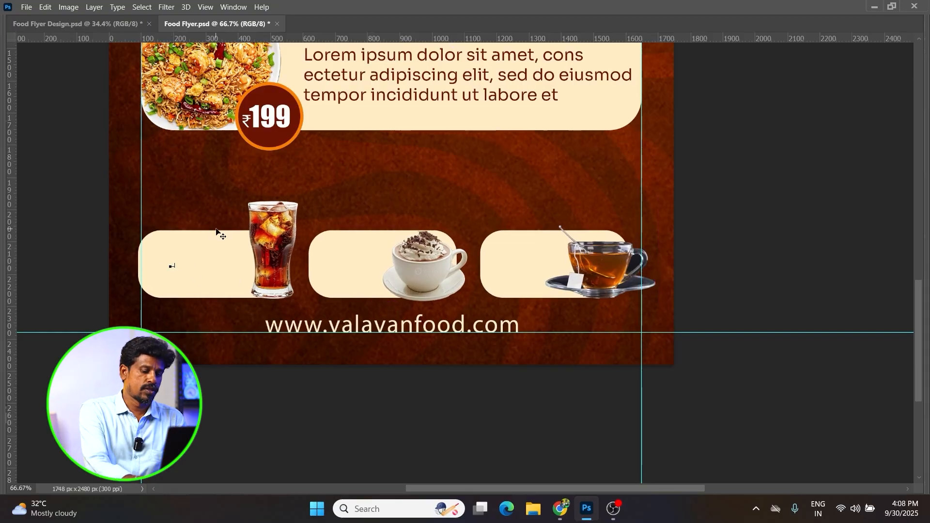
Commit the text "Colo" and enlarge it to about 391 px wide, overlapping the top of the cola rectangle
key(ctrl+Return)
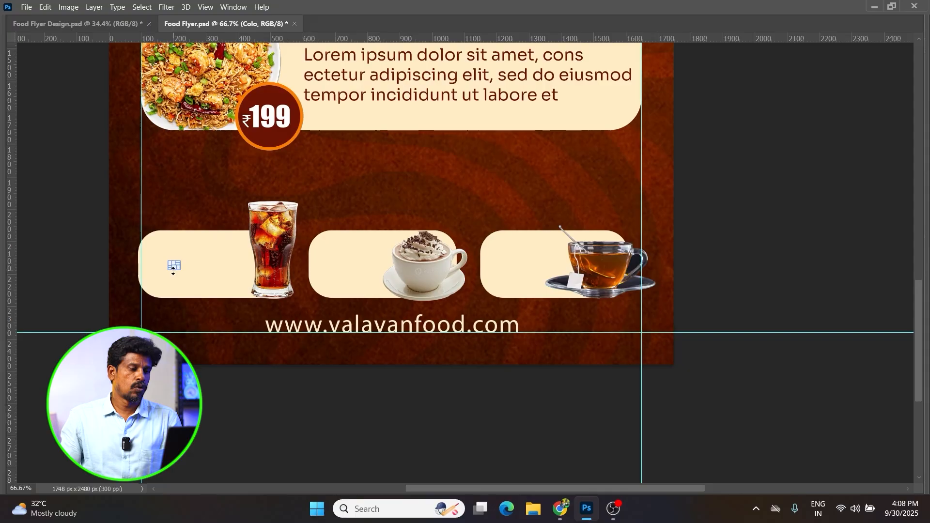
drag(185, 261, 282, 199)
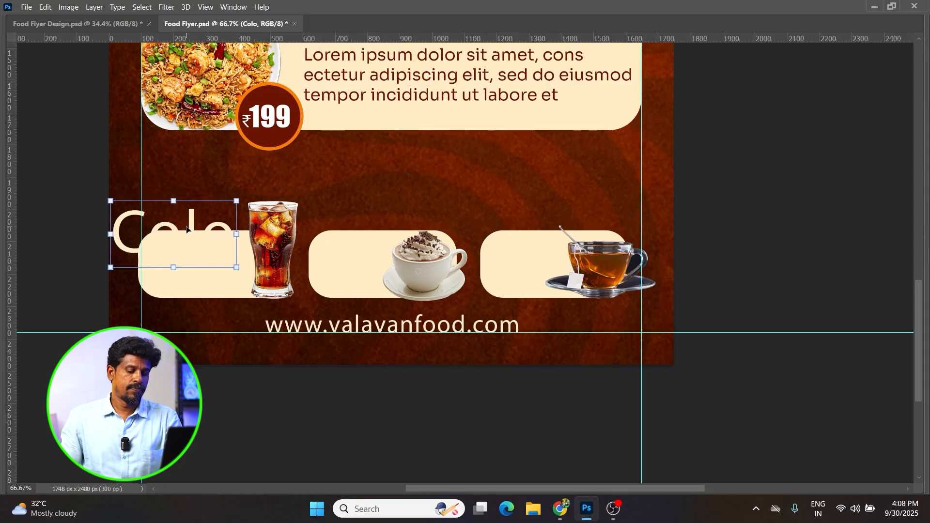
key(Return)
key(Tab)
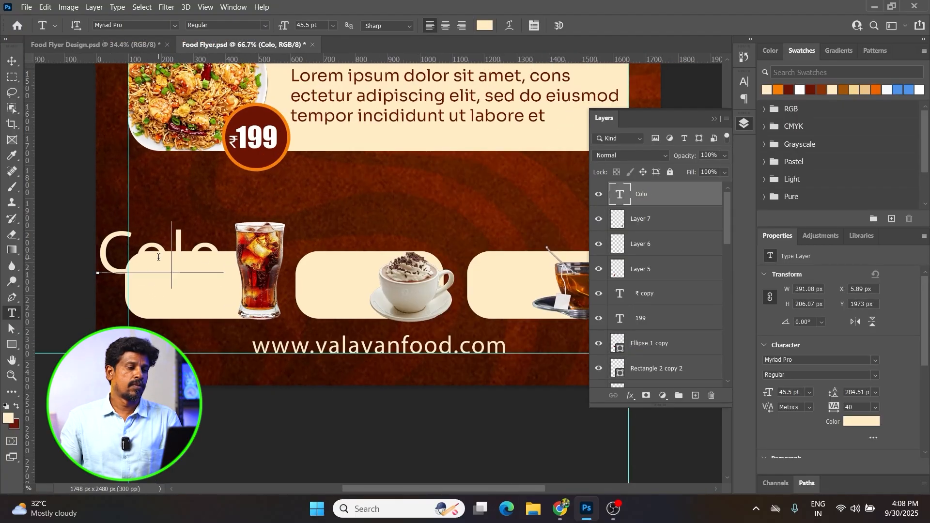
Change the font of the "Colo" text to Haettenschweiler
double_click(158, 257)
click(743, 124)
key(ctrl+t)
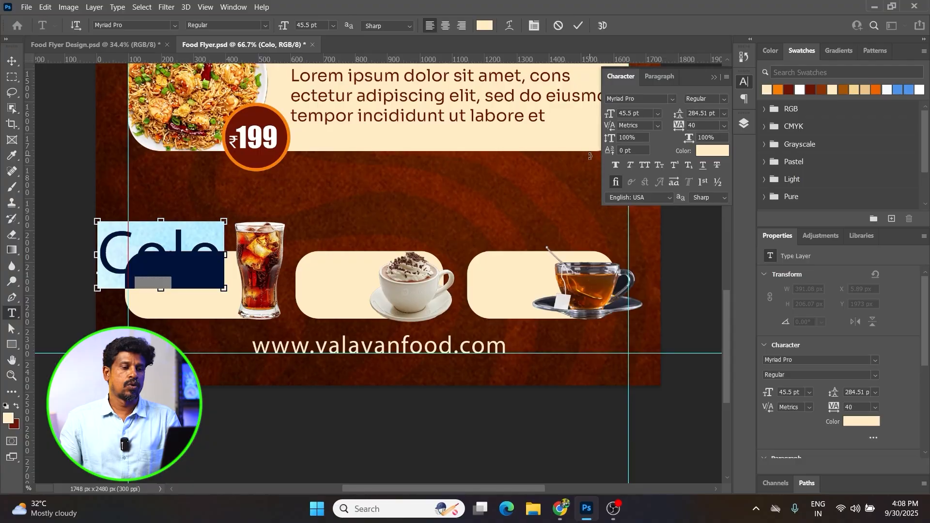
text(hae)
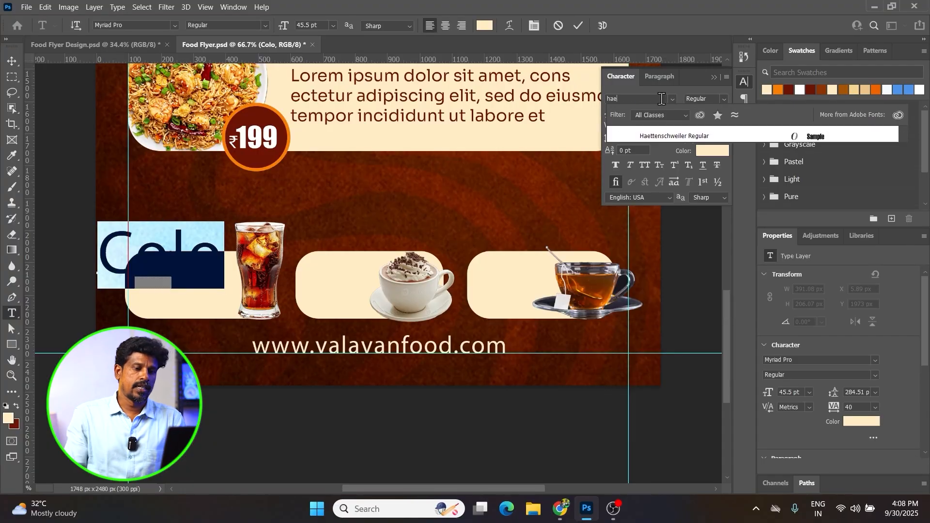
click(663, 136)
key(ctrl+Return)
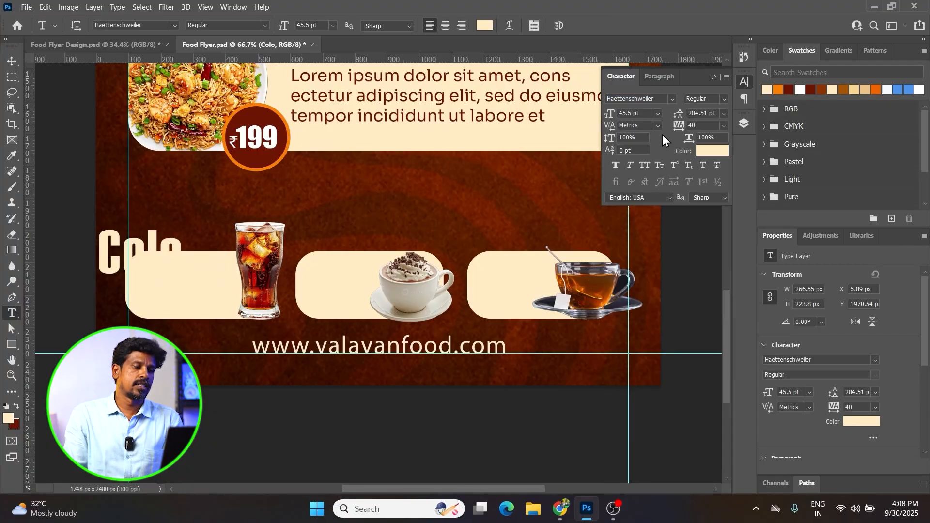
Colour the "Colo" text dark maroon and move it onto the cream rectangle beside the cola glass
click(791, 87)
key(v)
drag(149, 255, 192, 287)
Scale the "Colo" text down to about 42.44 pt and duplicate it onto the coffee rectangle
key(ctrl+t)
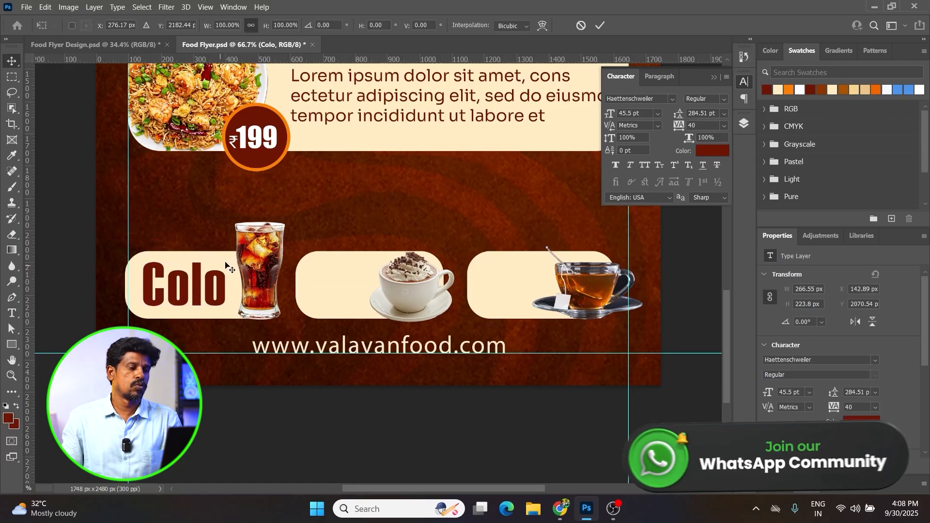
drag(228, 252, 344, 286)
key(Return)
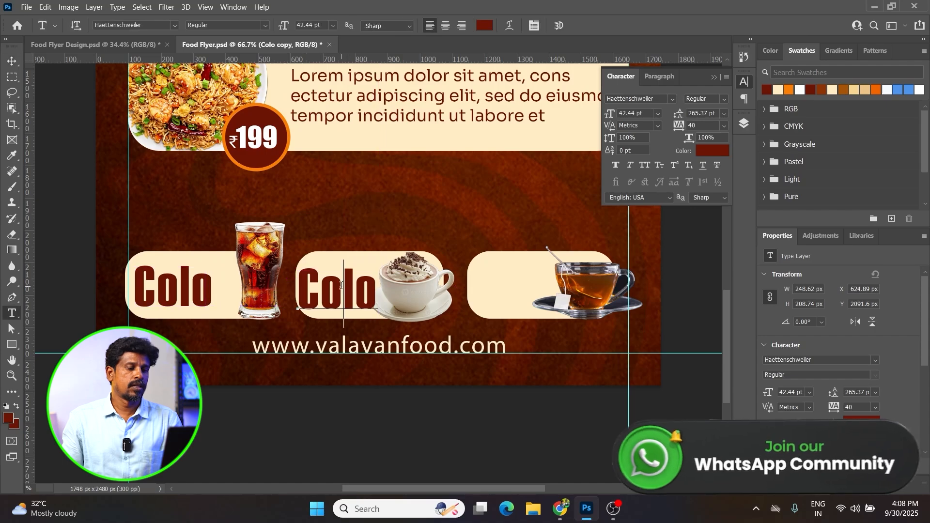
Replace the duplicated text on the coffee rectangle with "Cream" and "Coffee" on two lines
double_click(342, 286)
text(Creem)
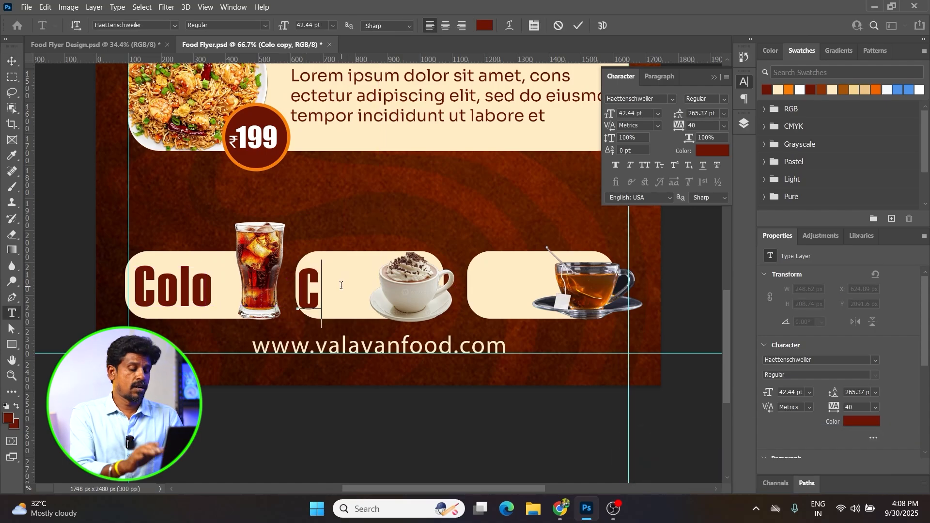
key(BackSpace)
key(BackSpace)
text(am)
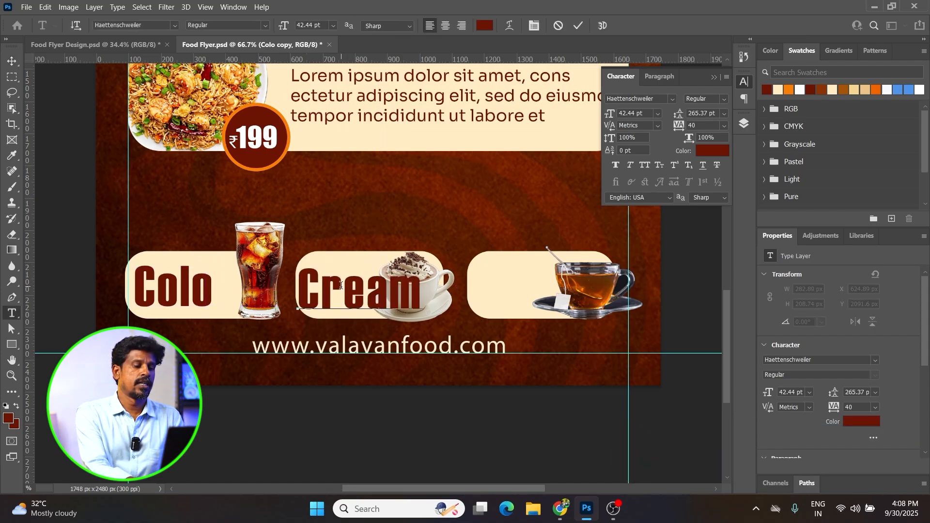
key(Return)
text(Coffee)
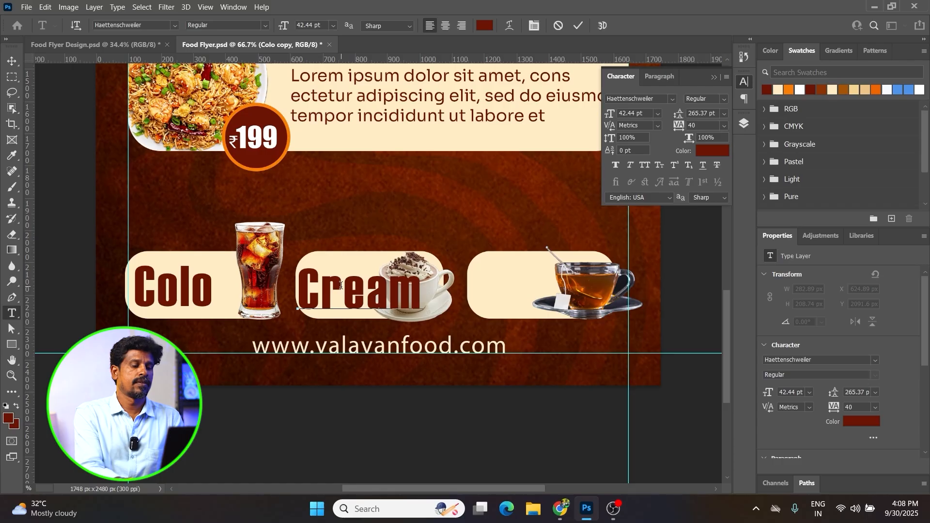
key(ctrl+Return)
Shrink the "Cream Coffee" text to about 11.16 pt and set its leading to Auto
key(ctrl+t)
drag(547, 352, 482, 175)
key(Return)
click(476, 160)
key(ctrl+a)
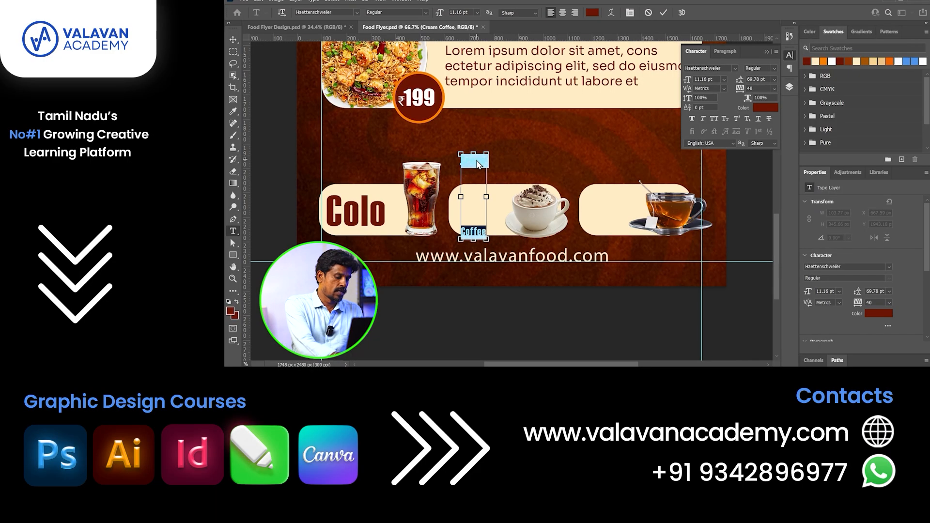
click(775, 79)
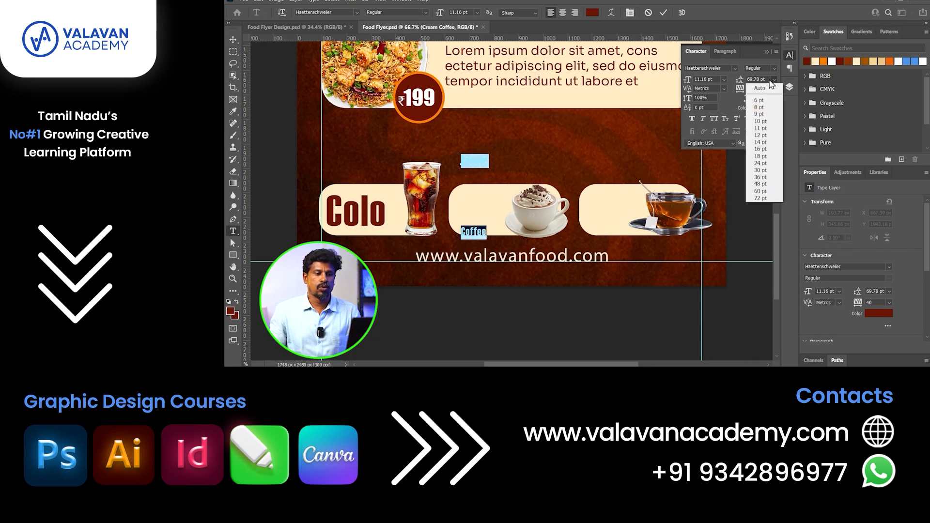
click(764, 90)
Move the "Cream Coffee" text onto the cream rectangle beside the coffee cup and scale it to about 18.14 pt
click(479, 171)
drag(491, 205, 499, 236)
key(ctrl+t)
key(Return)
Correct the spelling of "Colo" on the cola rectangle to "Cola"
key(z)
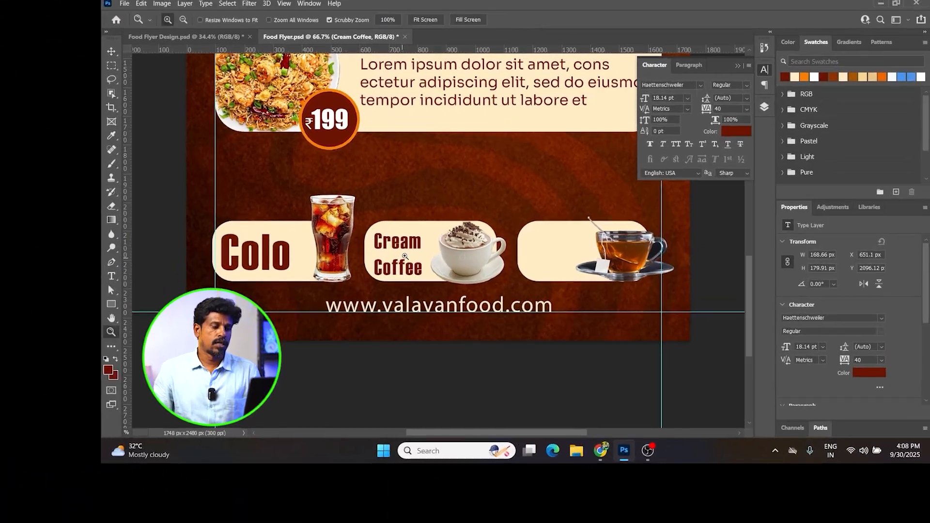
click(475, 264)
click(475, 265)
drag(425, 267, 582, 265)
key(t)
drag(315, 286, 388, 287)
text(a)
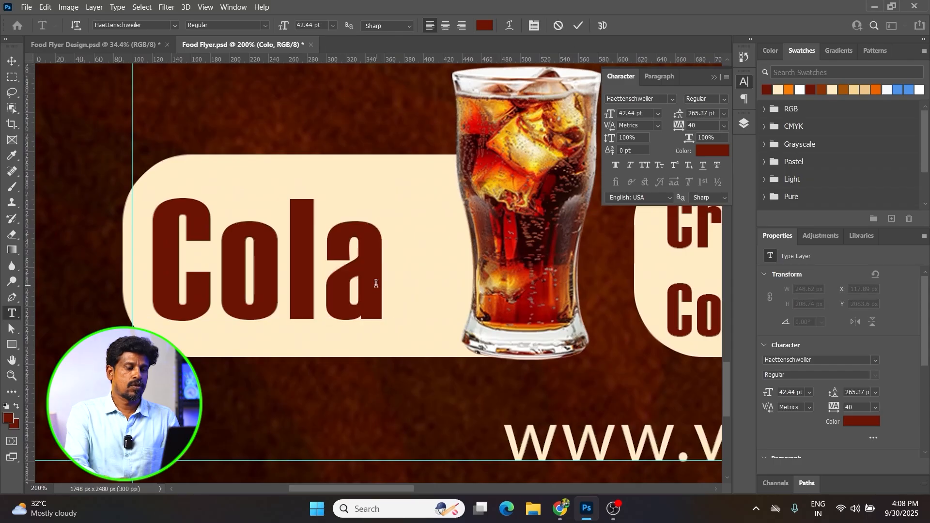
key(ctrl+Return)
Tighten the leading of the two-line "Cream Coffee" text to 18.96 pt
key(ctrl+0)
click(406, 430)
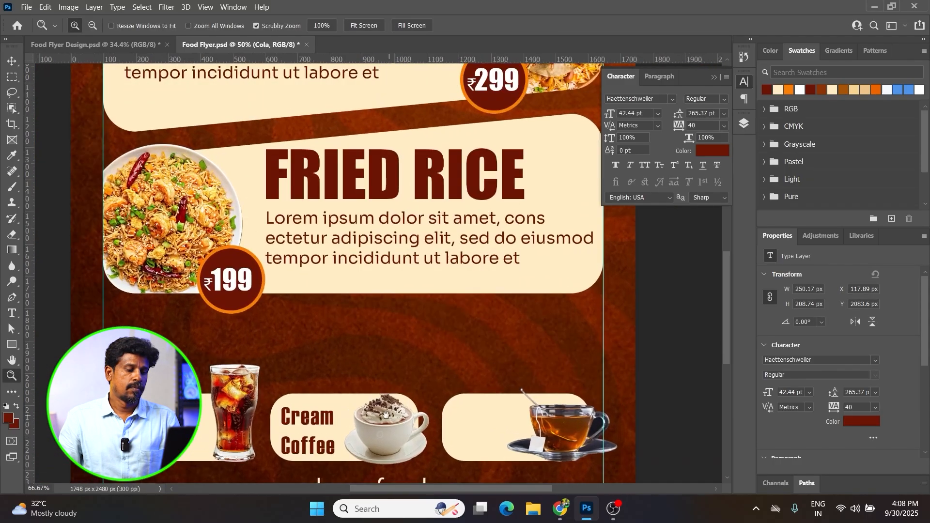
key(t)
click(257, 313)
key(ctrl+a)
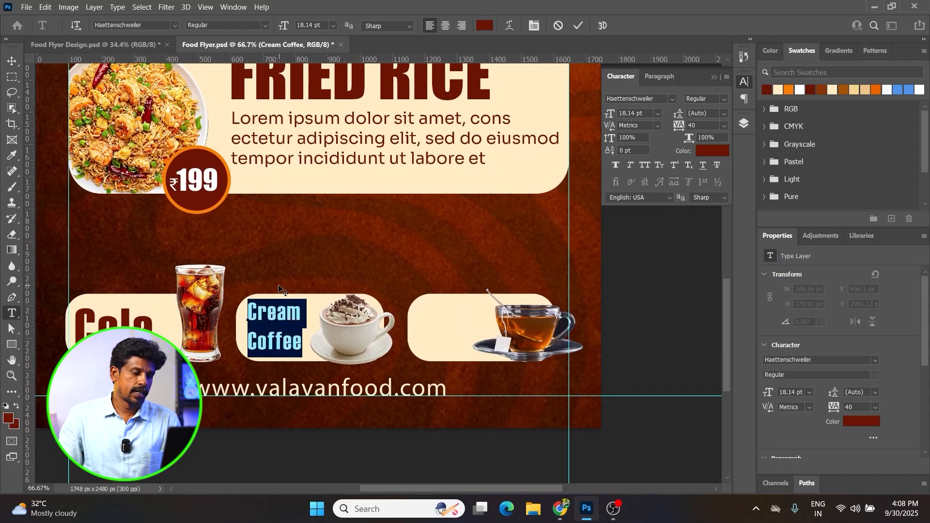
key(alt+Up)
key(alt+Up)
key(alt+Up)
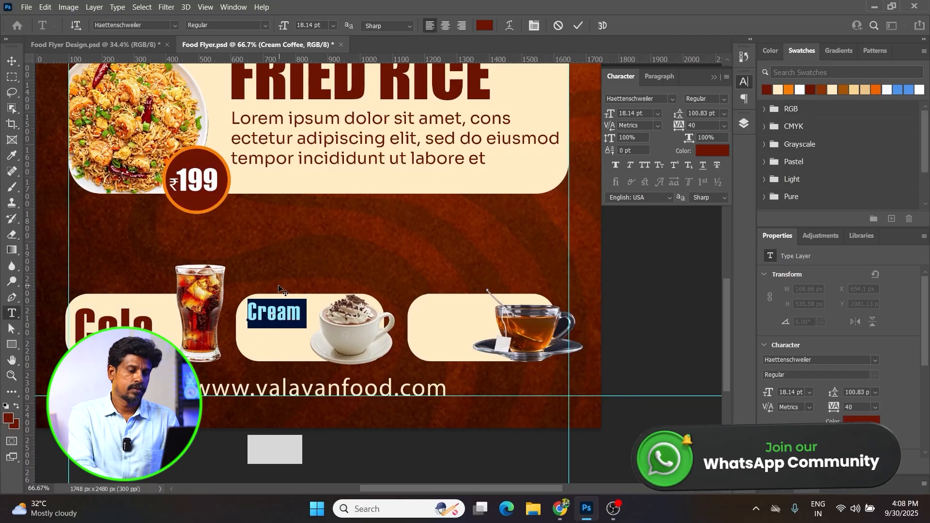
key(alt+Down)
key(alt+Down)
key(alt+Down)
key(alt+Down)
key(alt+Down)
key(alt+Down)
key(alt+Down)
key(alt+Down)
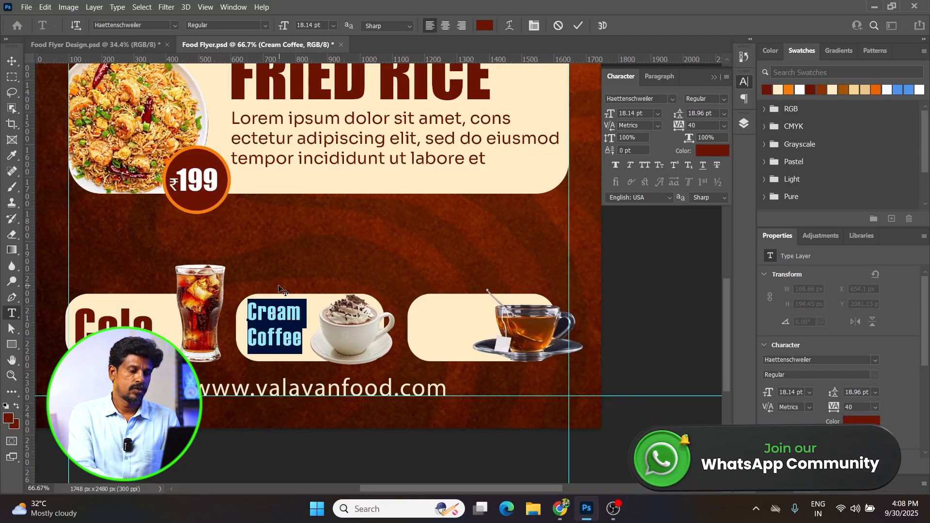
key(alt+Down)
key(alt+Down)
key(alt+Down)
Enlarge the "Cream Coffee" text to about 20.74 pt within its cream rectangle
key(ctrl+t)
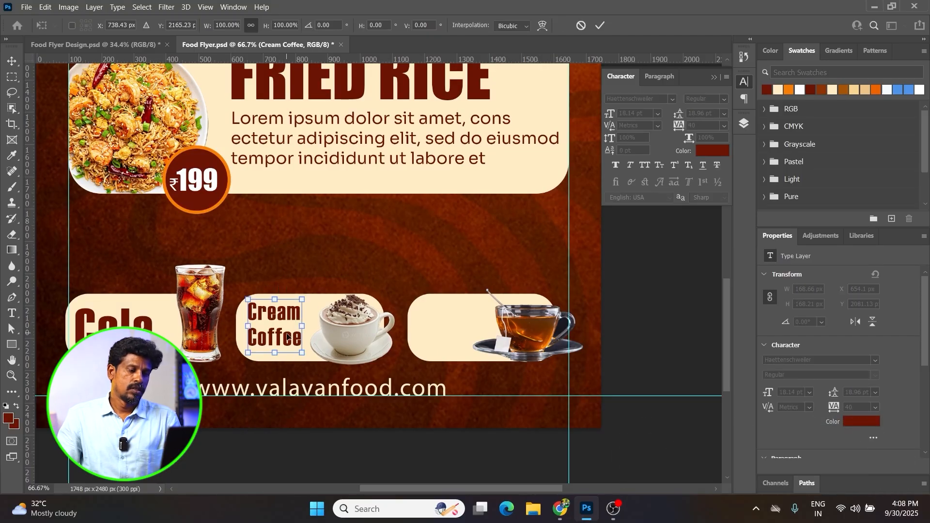
drag(302, 327, 292, 305)
key(Return)
Duplicate the "Cream Coffee" text onto the tea rectangle and change the copy to "Hot" and "tea" on two lines
ctrl+click(338, 332)
drag(248, 280, 507, 277)
double_click(478, 275)
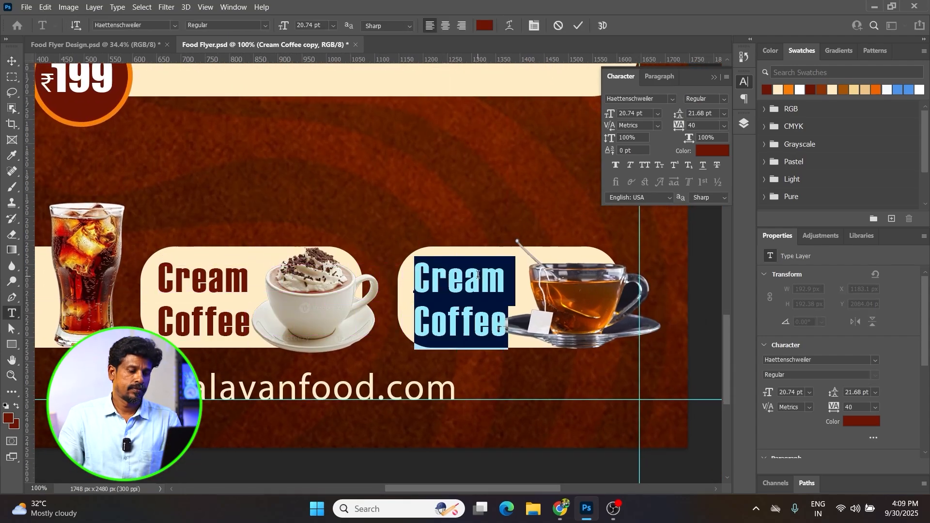
text(G)
key(ctrl+a)
text(HOT)
key(BackSpace)
key(BackSpace)
key(BackSpace)
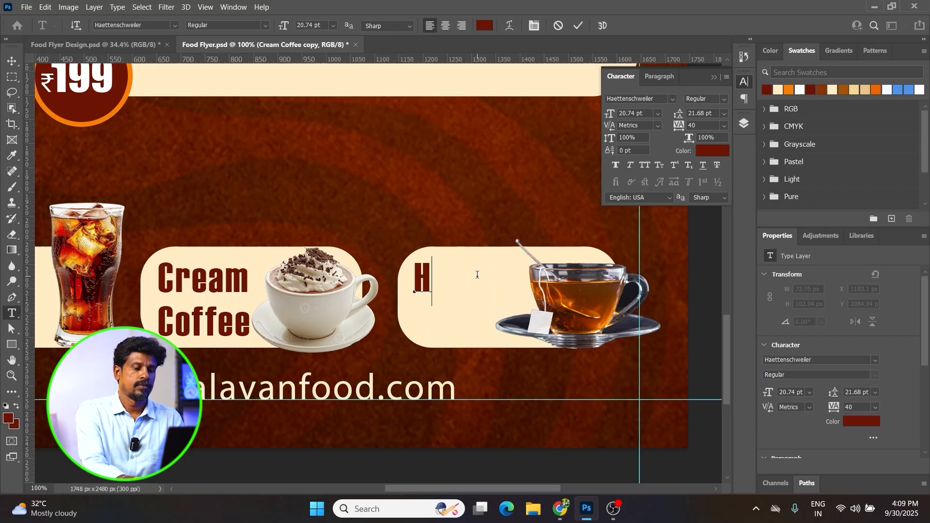
text(ea)
key(ctrl+Return)
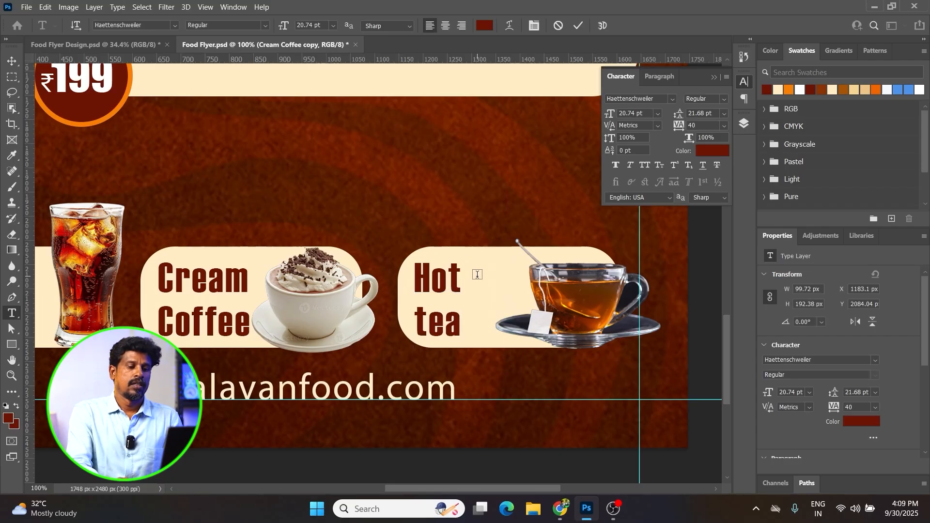
key(ctrl+0)
key(z)
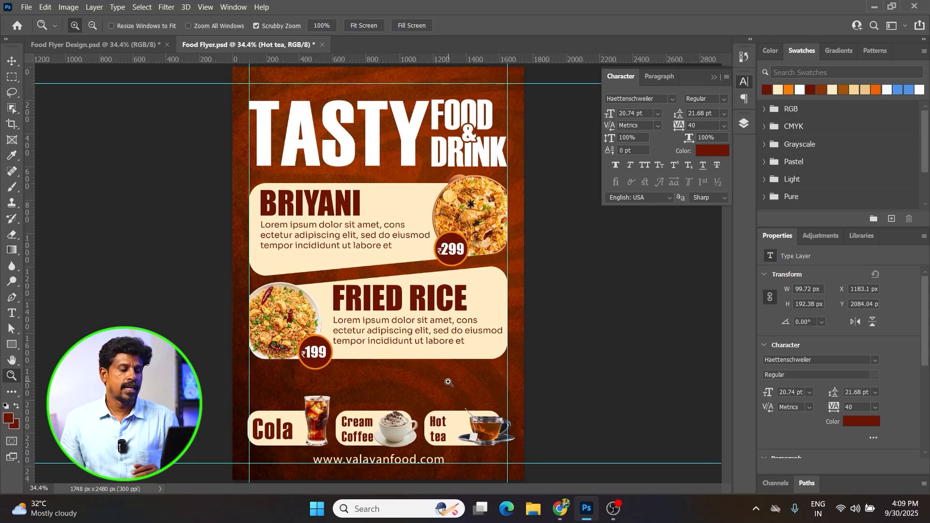
click(424, 388)
click(424, 376)
drag(302, 365, 374, 268)
key(v)
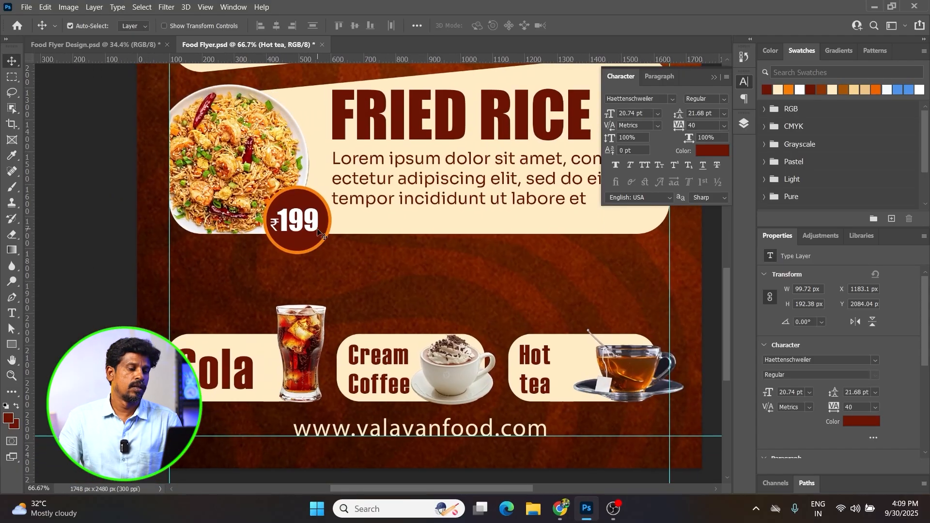
drag(315, 229, 315, 250)
key(ctrl+z)
Duplicate the Fried Rice price 199 above the Cola label and move the badge's rupee sign beside the copy
key(z)
click(300, 250)
key(v)
drag(275, 207, 182, 348)
click(259, 219)
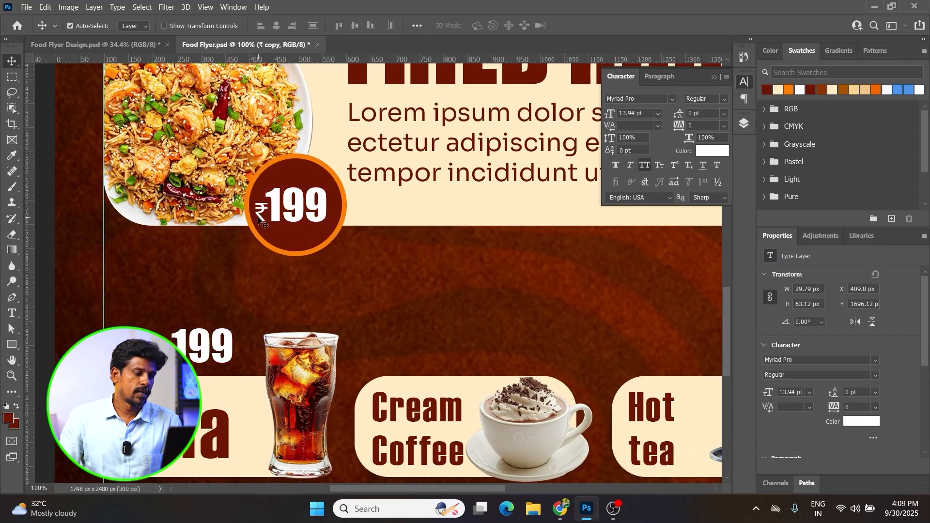
drag(260, 219, 171, 345)
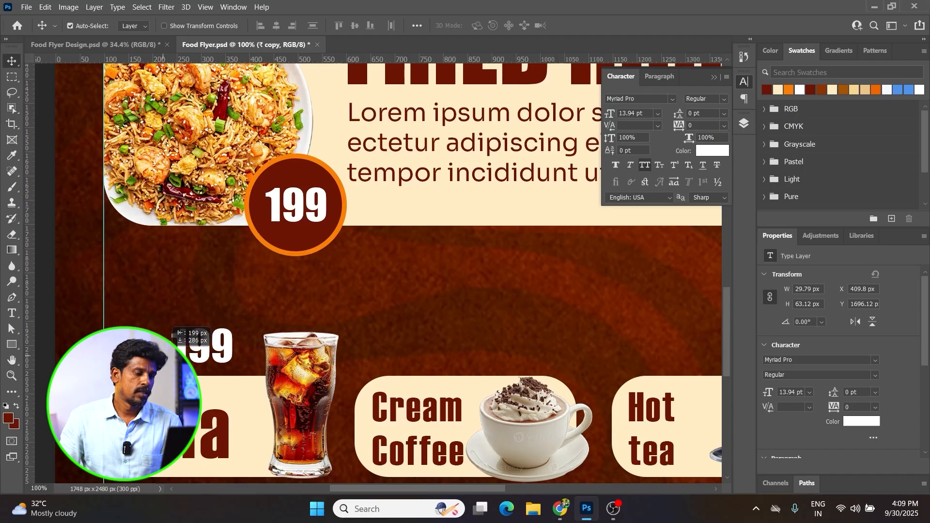
Change the copied price above the Cola label to 80 and select it together with its rupee sign
double_click(198, 355)
key(ctrl+a)
text(80)
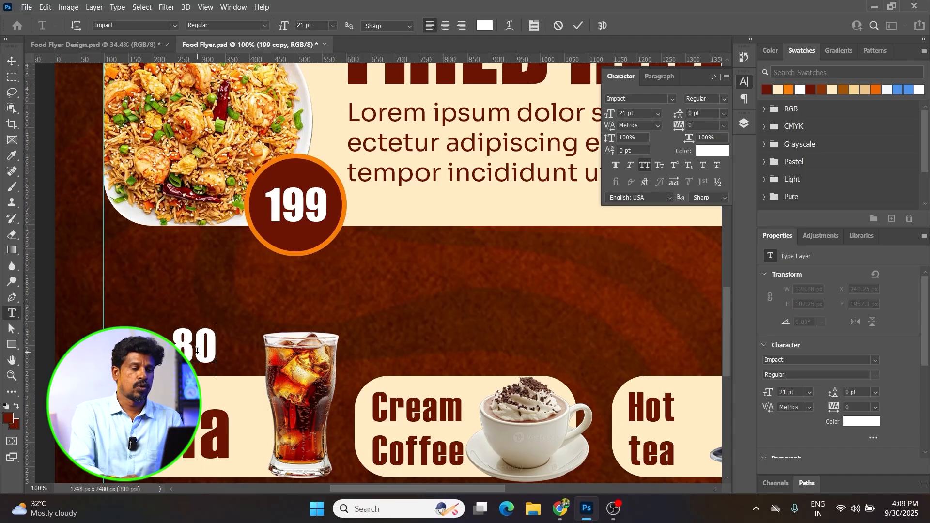
key(ctrl+Return)
key(ctrl+space)
ctrl+click(196, 353)
ctrl+click(196, 353)
drag(168, 342, 173, 342)
Duplicate the rupee sign and 80 price above the Cream Coffee label and change the copied price to 60
key(z)
key(ctrl+0)
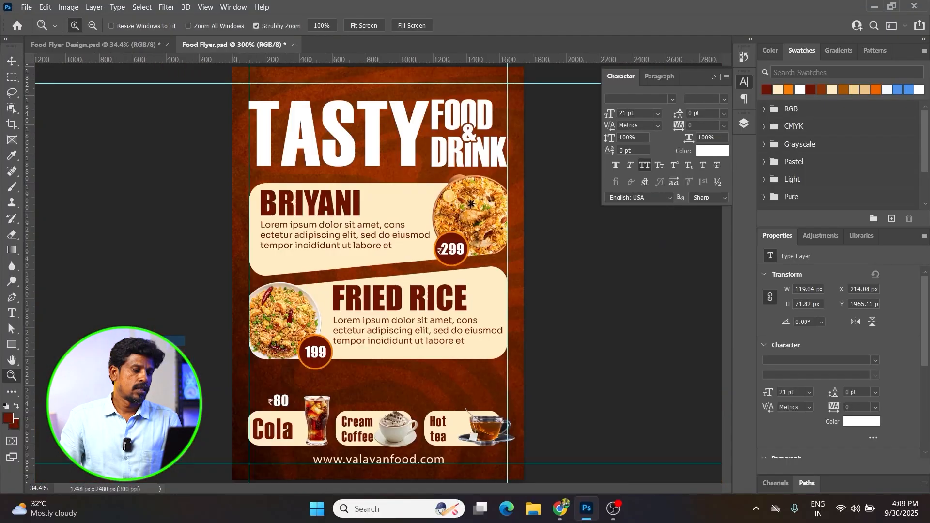
click(360, 426)
click(360, 426)
key(space)
drag(360, 426, 298, 358)
key(v)
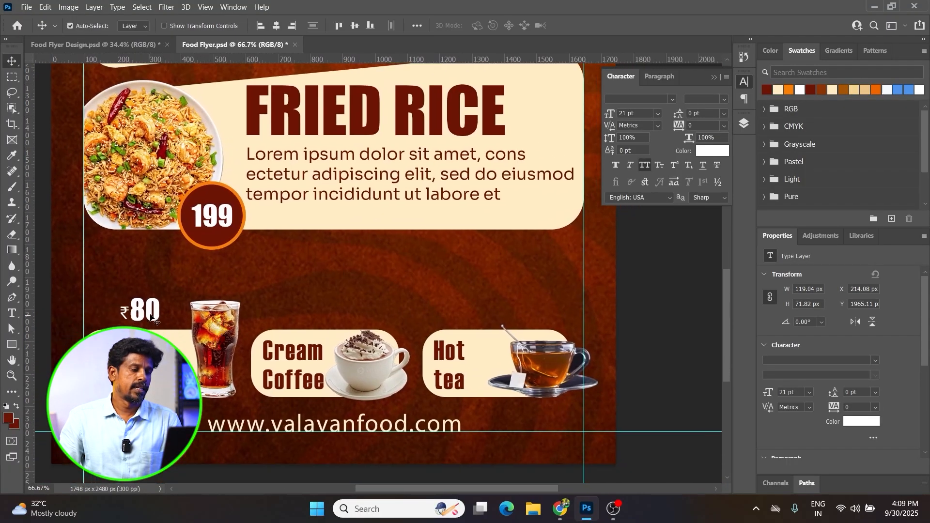
drag(151, 313, 310, 309)
key(t)
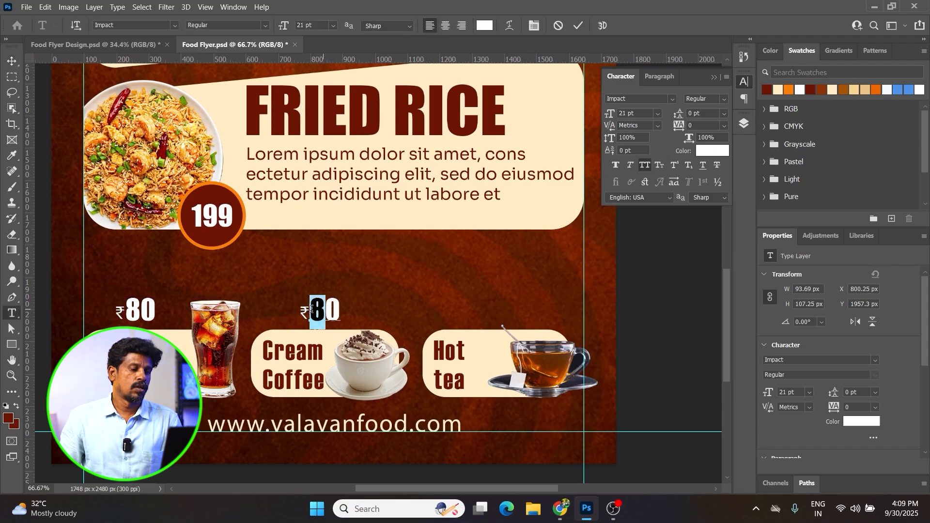
text(6)
key(ctrl+Return)
Duplicate the coffee's 60 price above the Hot tea rectangle and change the copy to 40
key(v)
right_click(302, 312)
click(316, 318)
shift+right_click(317, 309)
click(326, 315)
drag(327, 311, 493, 310)
key(ctrl+z)
drag(314, 314, 484, 312)
key(t)
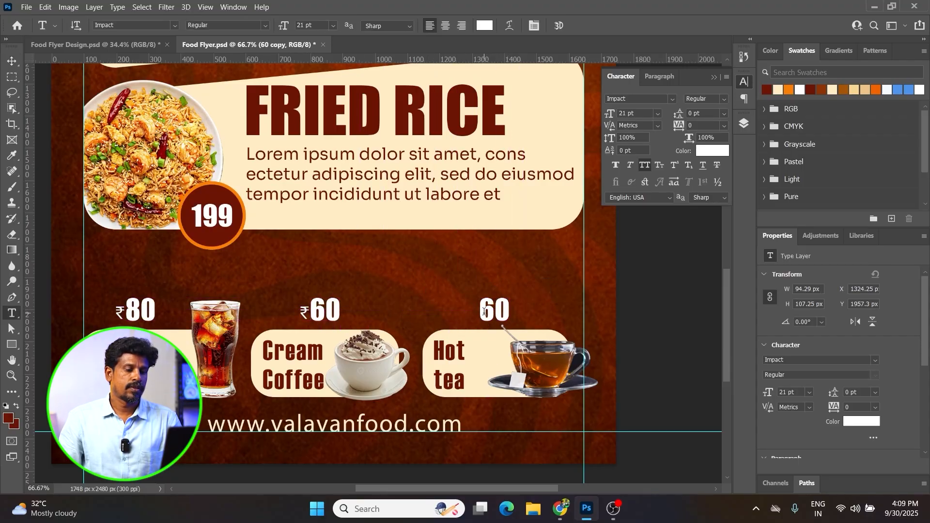
double_click(485, 312)
text(40)
key(ctrl+Return)
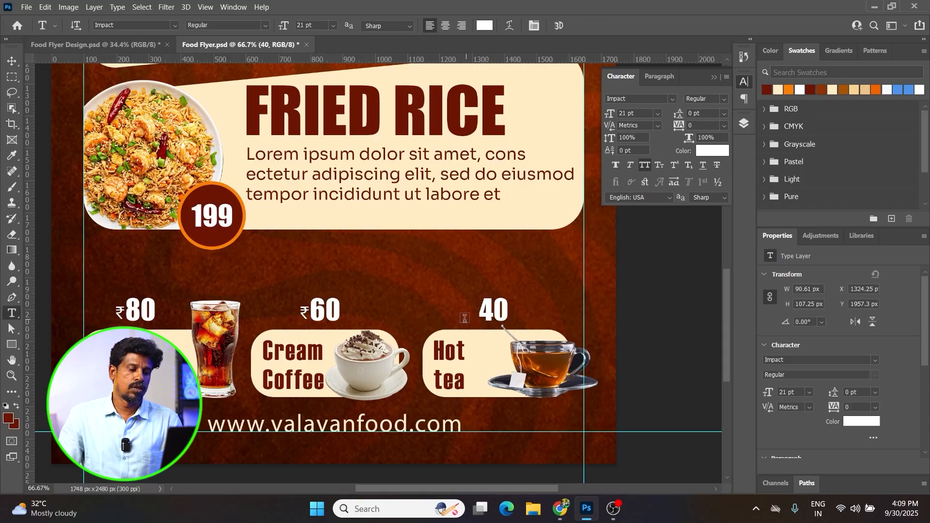
Duplicate the coffee price's rupee sign and place the copy in front of the 40 price above Hot tea
key(v)
click(303, 317)
alt+drag(303, 317, 471, 328)
key(z)
right_click(423, 320)
click(448, 328)
click(525, 347)
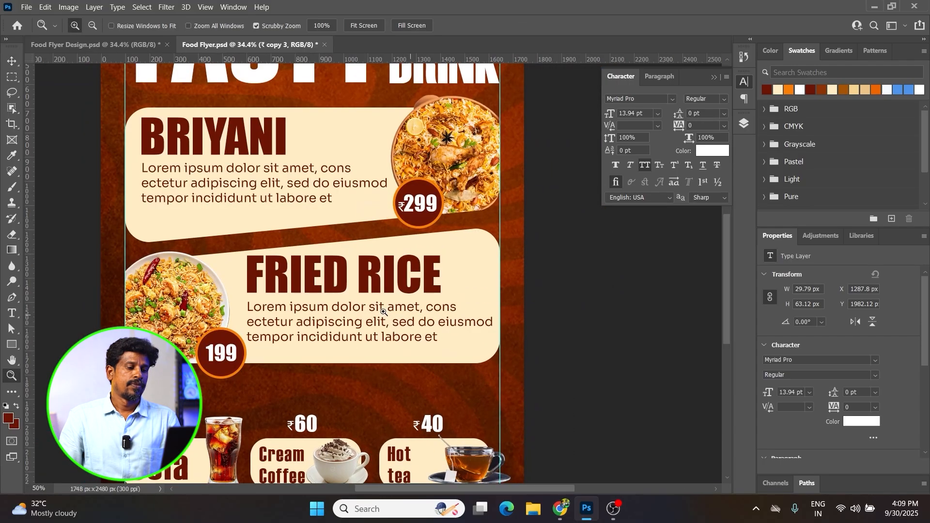
key(v)
key(ctrl+minus)
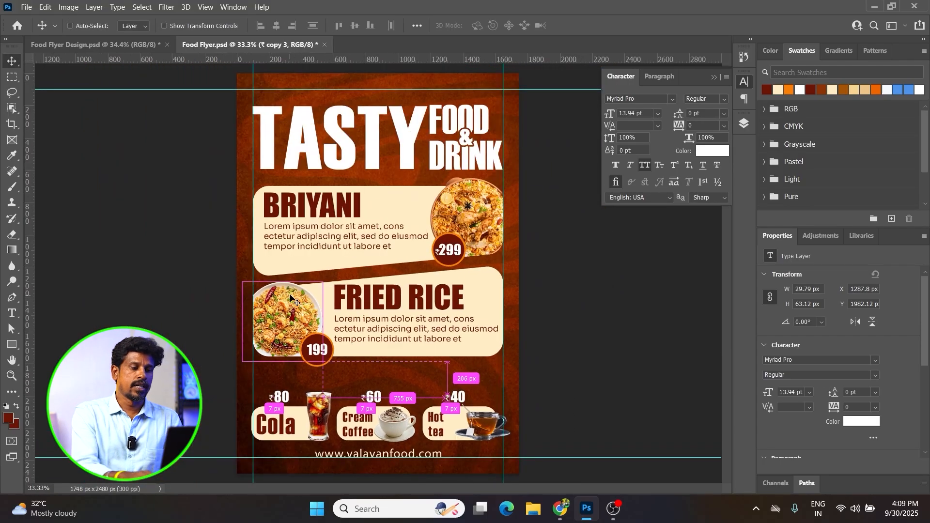
Select the Briyani and Fried Rice blocks with their images and prices and move them down 70 px together
drag(216, 188, 533, 361)
key(shift+Down)
key(shift+Down)
key(shift+Down)
key(shift+Down)
key(shift+Down)
key(shift+Down)
key(shift+Down)
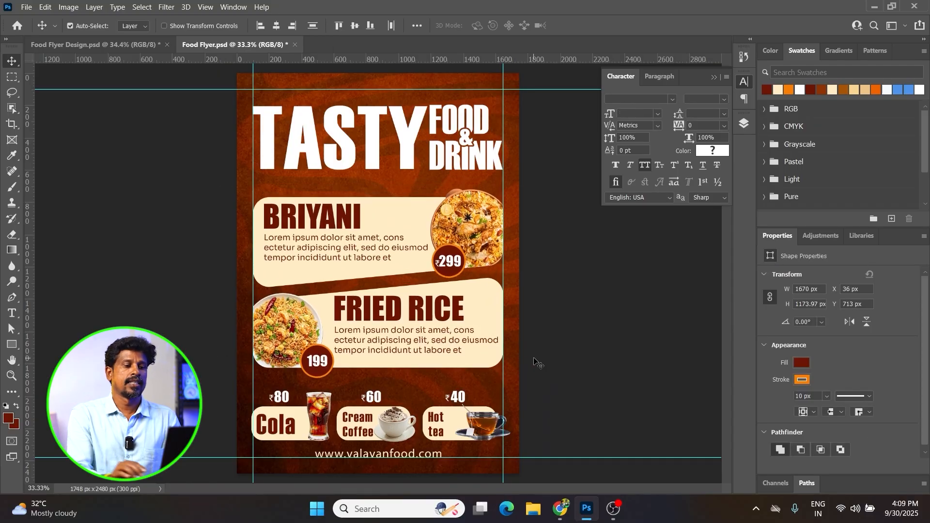
Stretch the whole TASTY FOOD & DRINK title downward to about 112.6% height, keeping its width, and select the Tasty text layer
drag(208, 121, 523, 155)
key(ctrl+t)
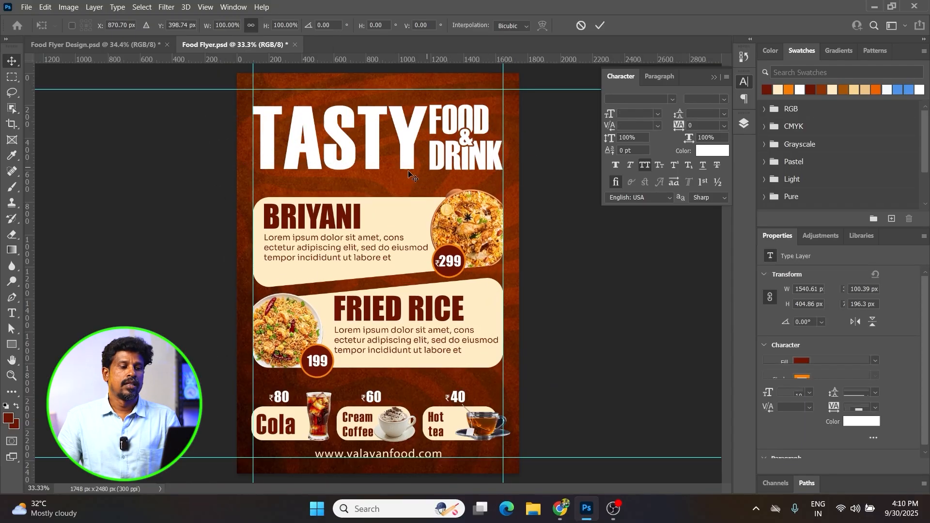
drag(385, 173, 385, 181)
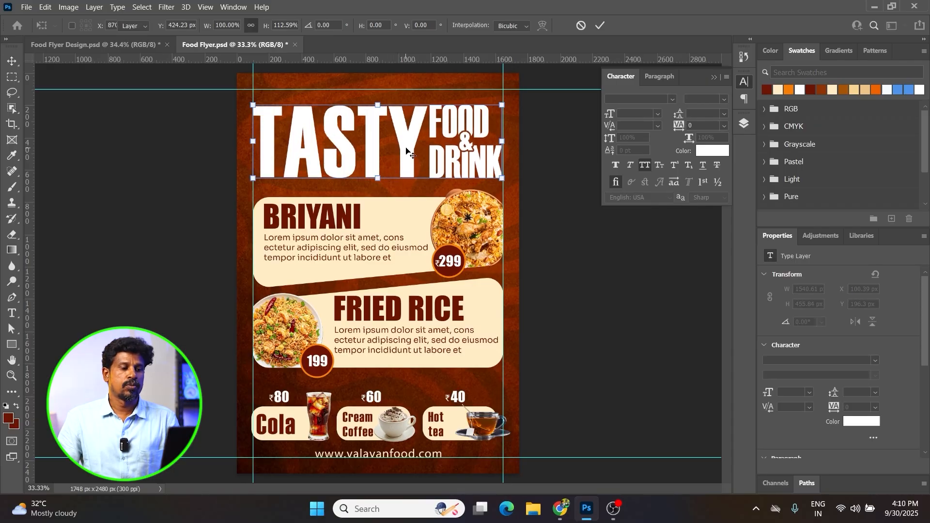
key(Return)
right_click(385, 158)
click(405, 163)
Hide the panels and guides and compare the flyer with the reference design in Food Flyer Design.psd
key(Tab)
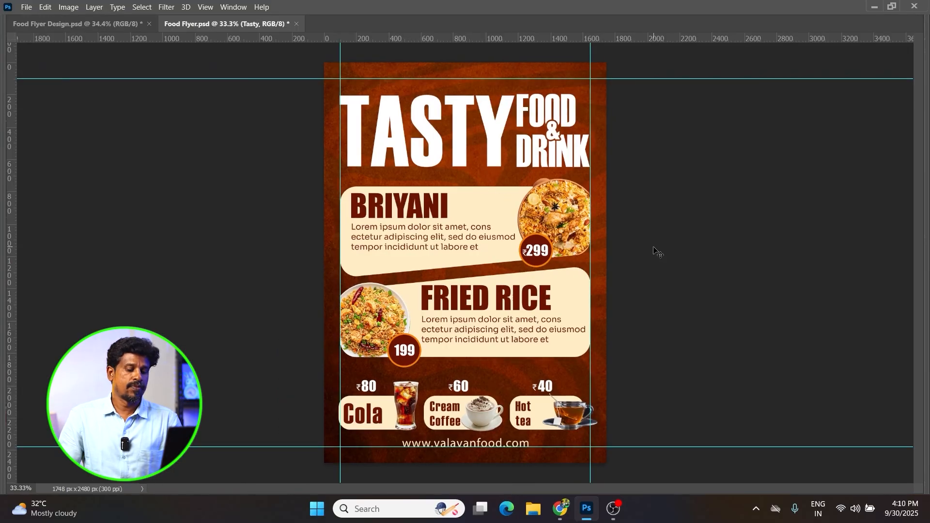
key(ctrl+semicolon)
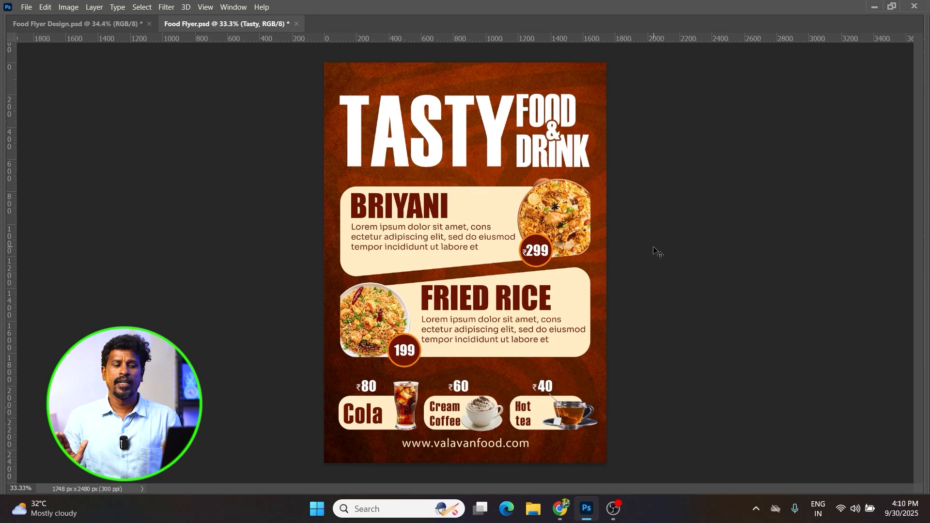
click(97, 24)
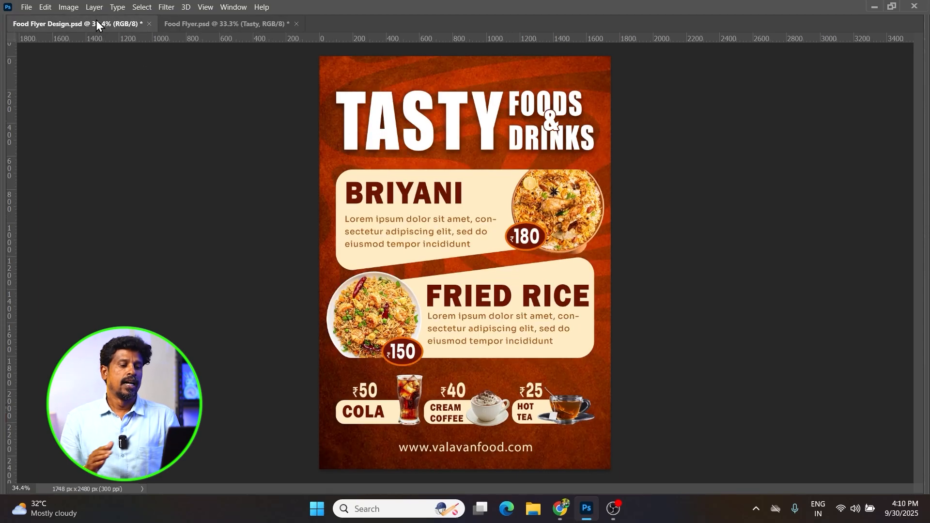
click(225, 23)
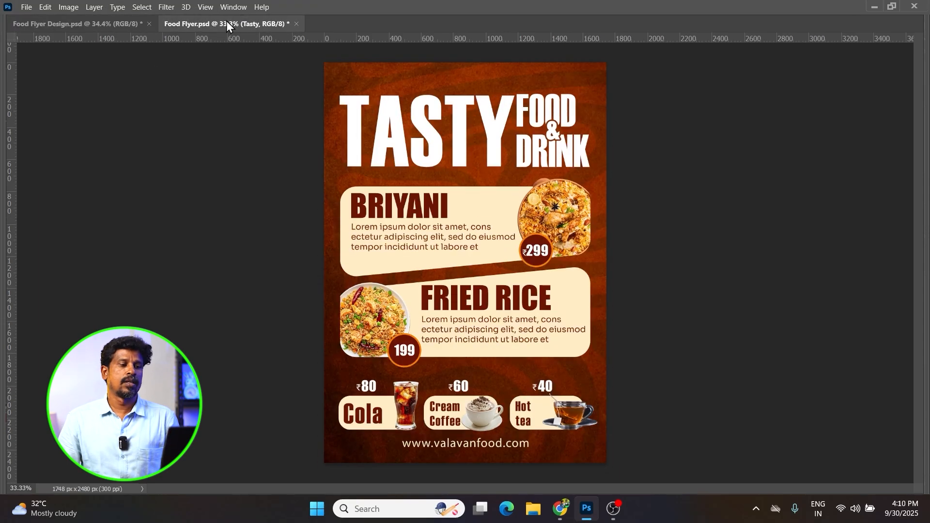
Select the brown background texture, Layer 1, show the panels with the layer list again, and unlock that layer
right_click(361, 75)
click(395, 91)
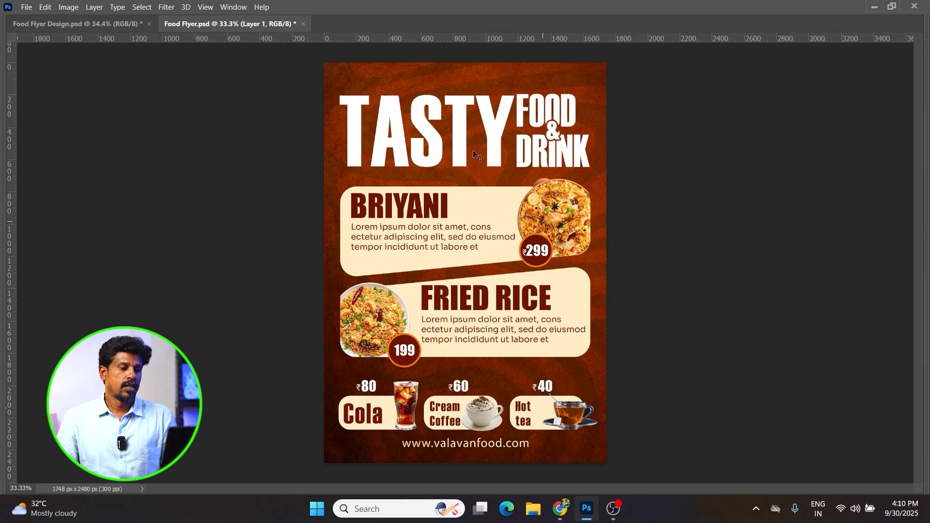
key(Tab)
key(F7)
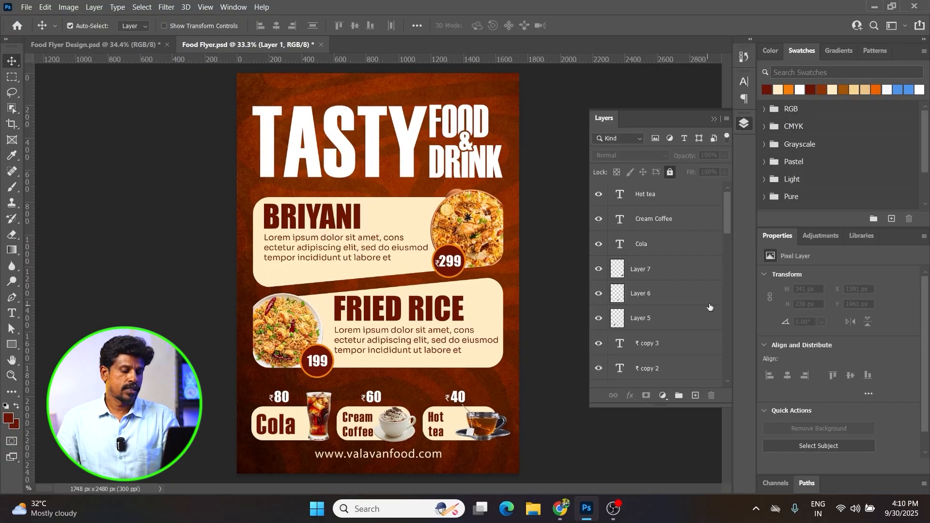
scroll(655, 357, down, 10)
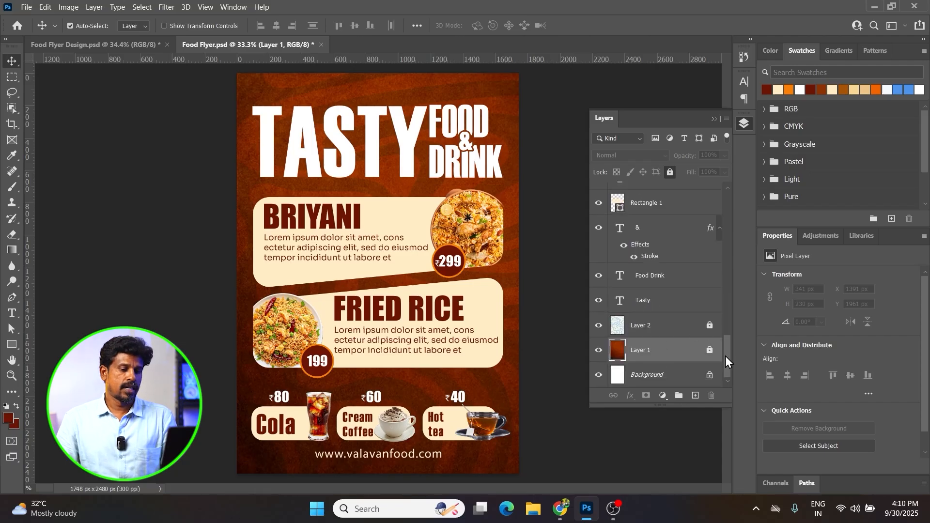
click(709, 350)
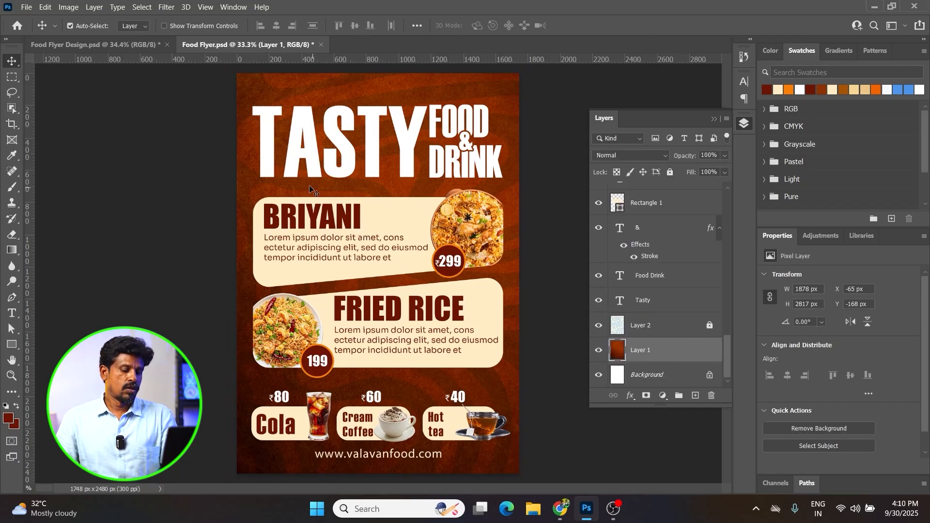
Lasso the upper part of the flyer from the top edge to the Fried Rice heading and feather the selection by 100
key(l)
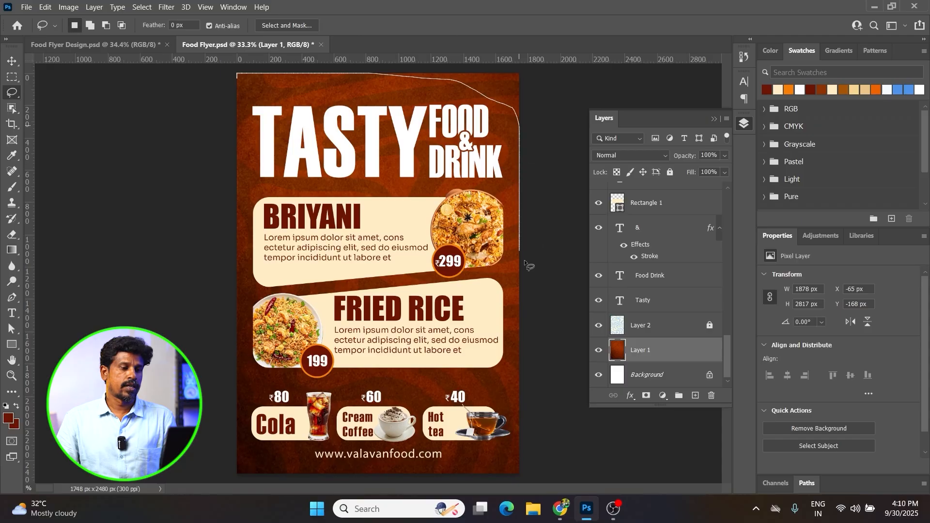
drag(204, 301, 206, 302)
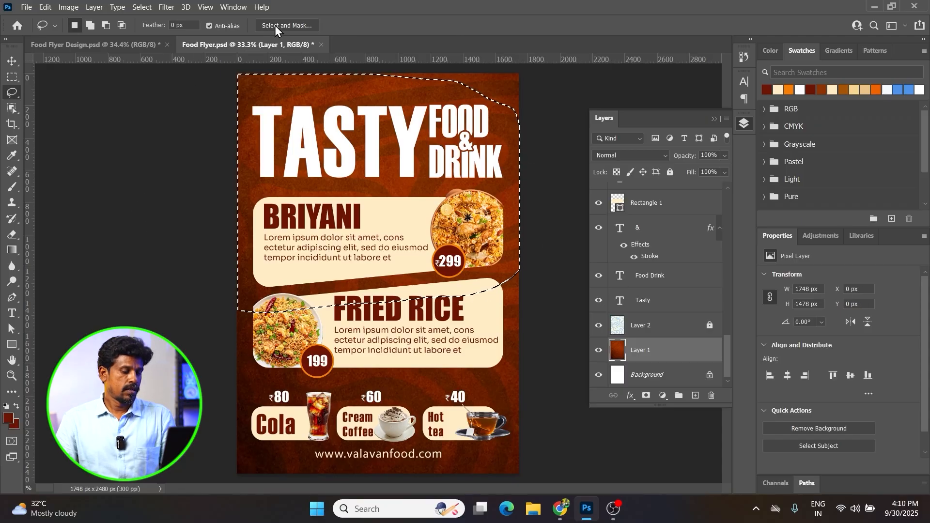
key(shift+F6)
key(Return)
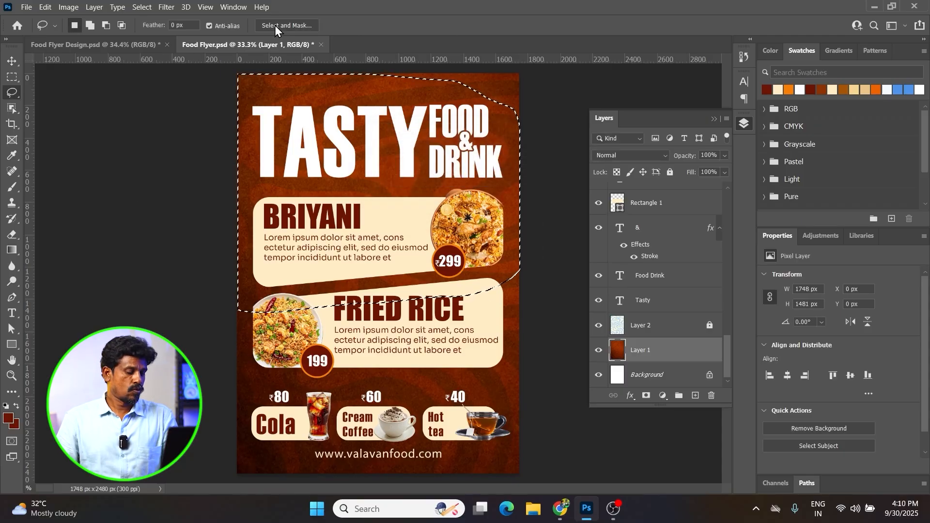
key(shift+F6)
text(100)
key(Return)
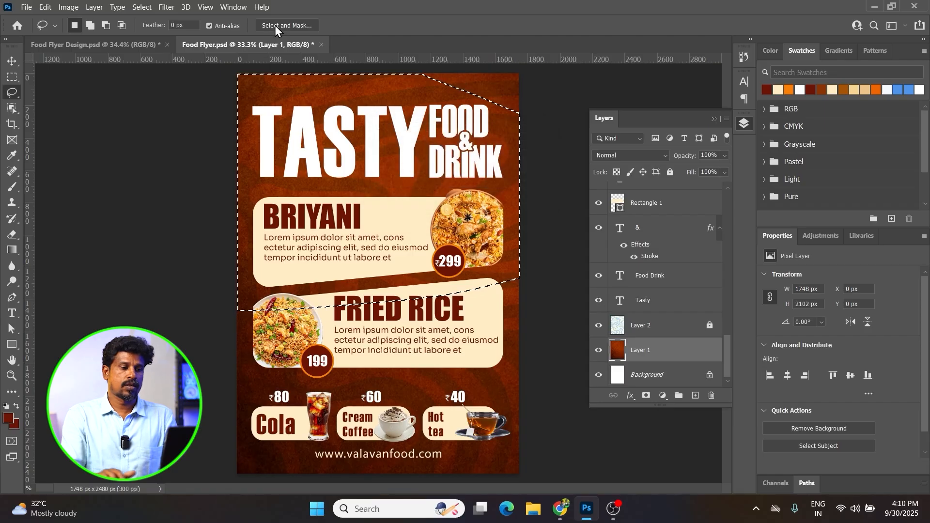
Brighten the selected background area with Curves, raising input 148 to output 186, and deselect it
key(ctrl+m)
drag(572, 247, 571, 222)
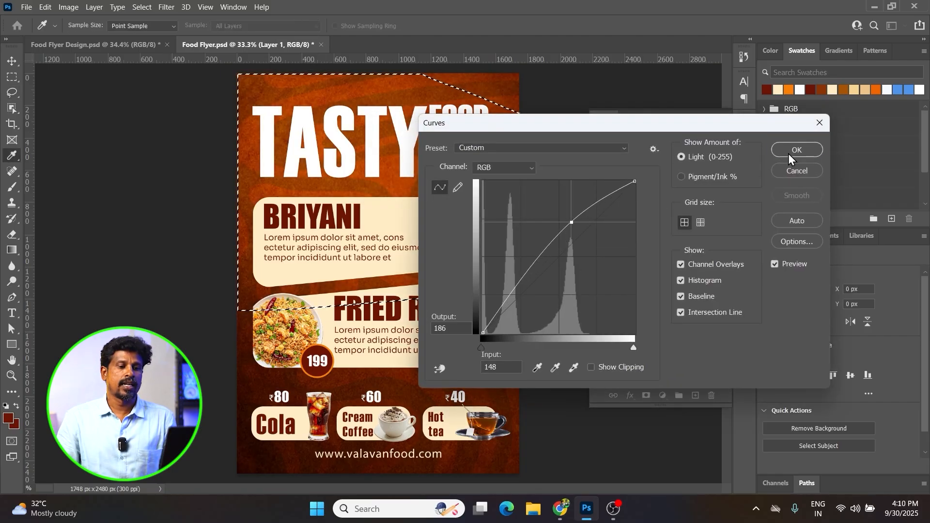
click(795, 150)
key(ctrl+d)
key(v)
Check the title's shadow in the reference flyer and add a drop shadow at 61% opacity to the TASTY text in Food Flyer.psd
click(122, 45)
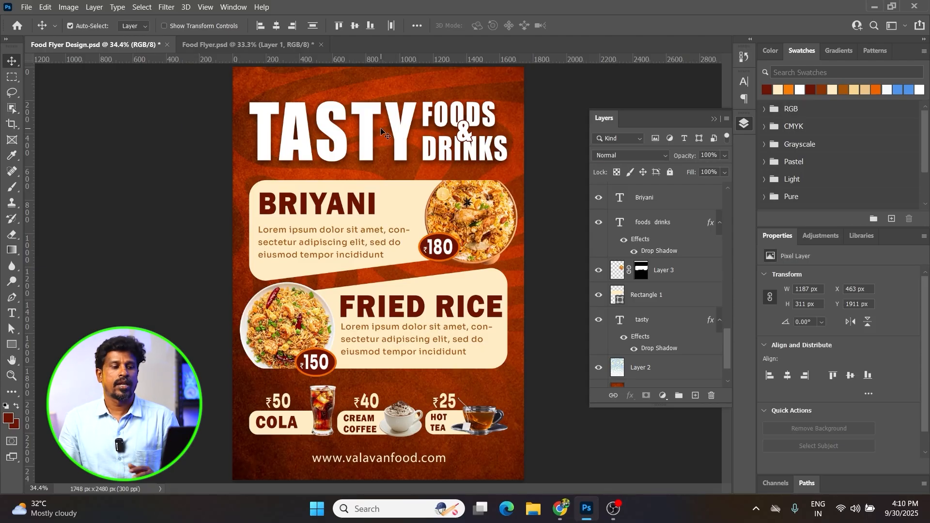
click(263, 43)
click(339, 140)
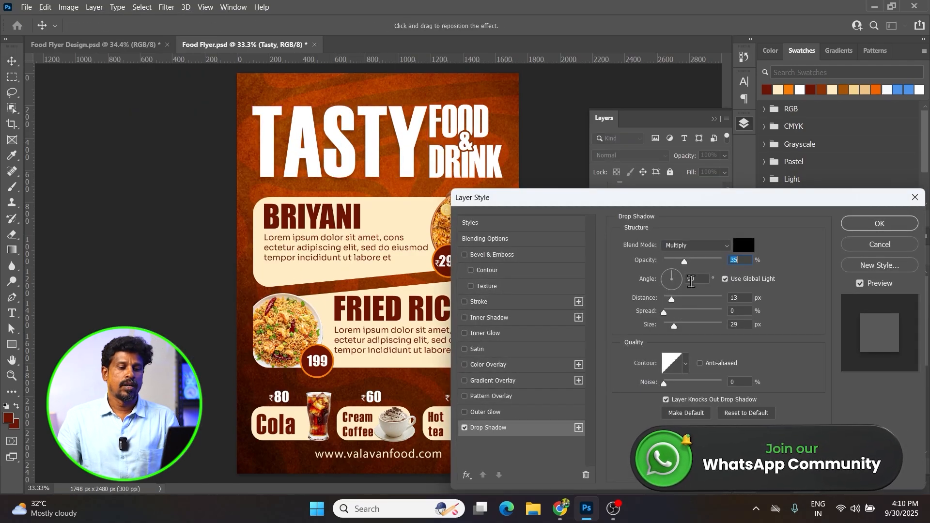
drag(686, 263, 700, 259)
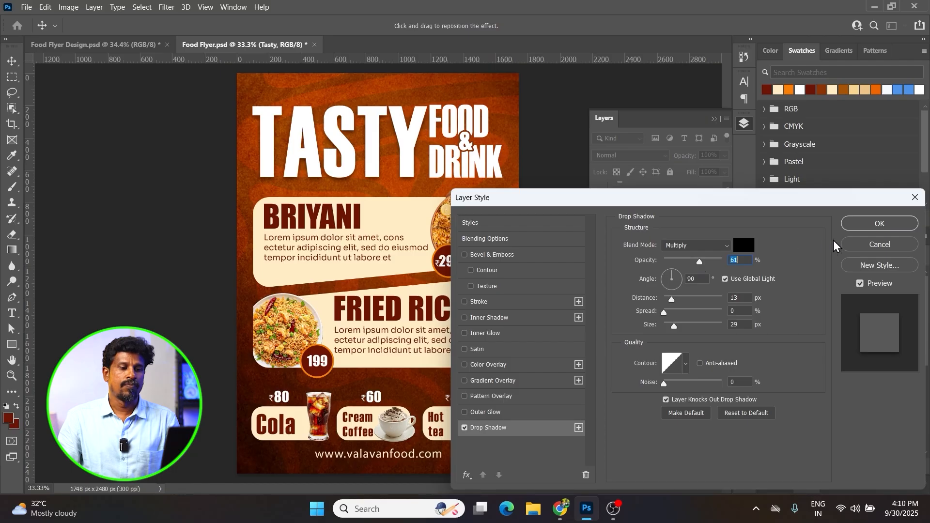
click(880, 223)
Copy the TASTY text's layer style and select the Food Drink text layer to paste the style onto it
key(alt+l)
key(y)
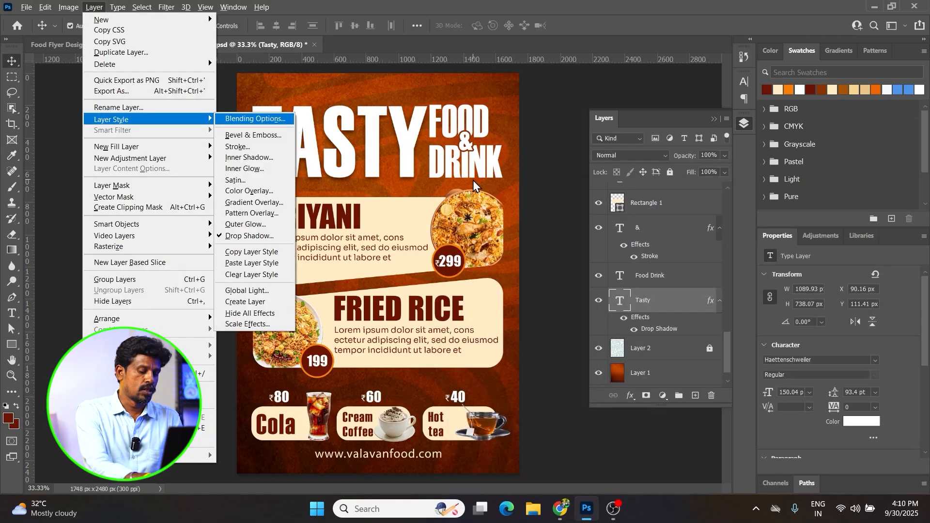
key(c)
key(t)
click(476, 124)
key(ctrl+Return)
key(alt+l)
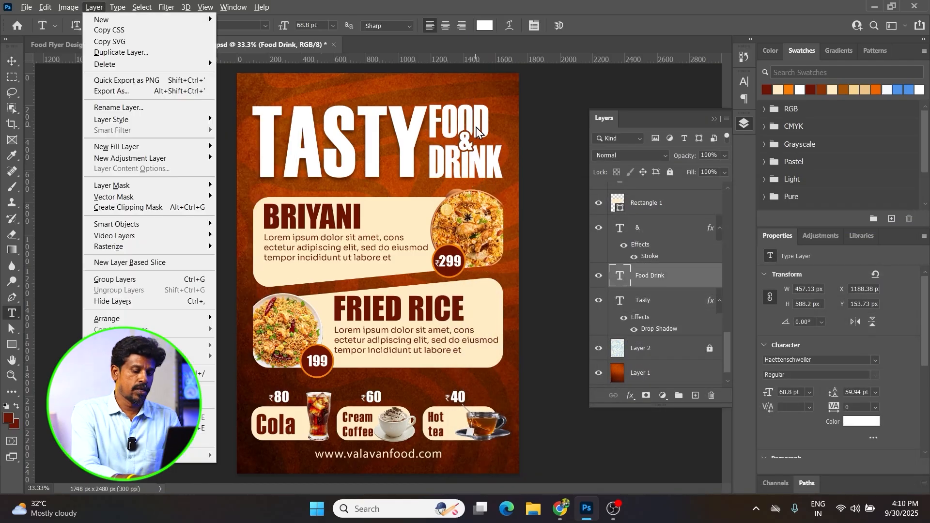